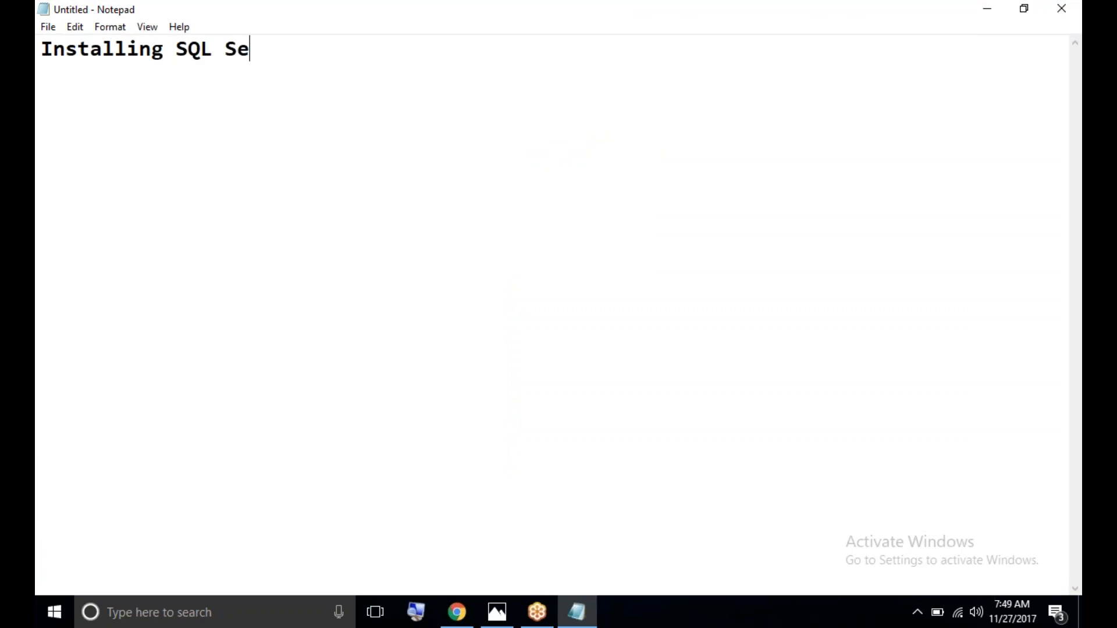
Step: Complete the note heading as "Installing SQL Server using Configurationfile.ini" and underline it with a row of equals signs
{"action": "type", "text": "Configuri"}
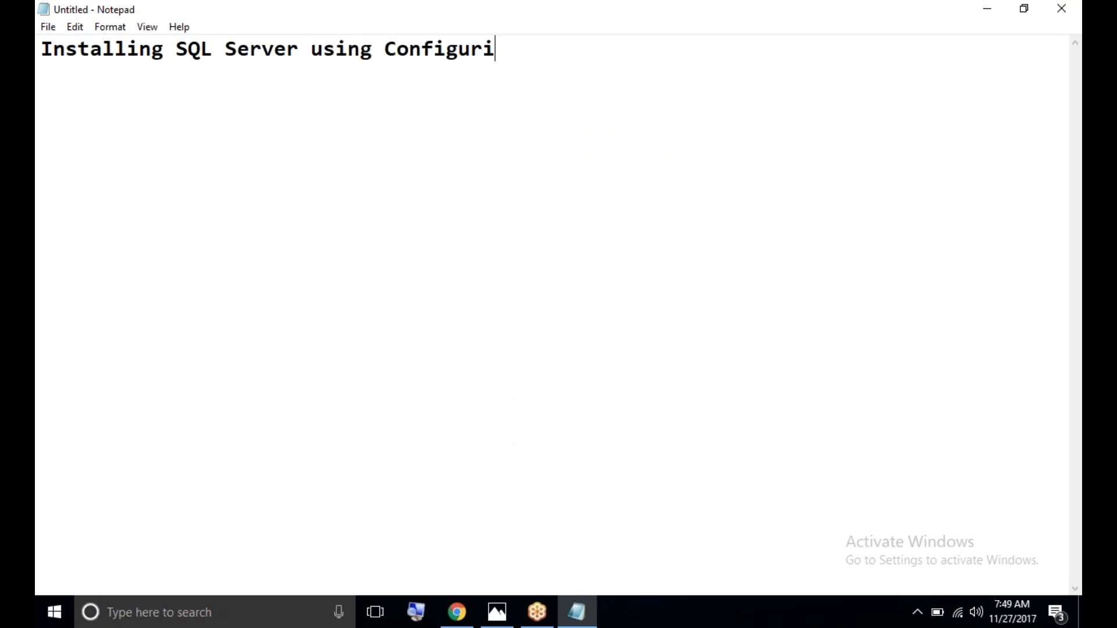
{"action": "key", "text": "BackSpace"}
{"action": "type", "text": "ationfile.ini"}
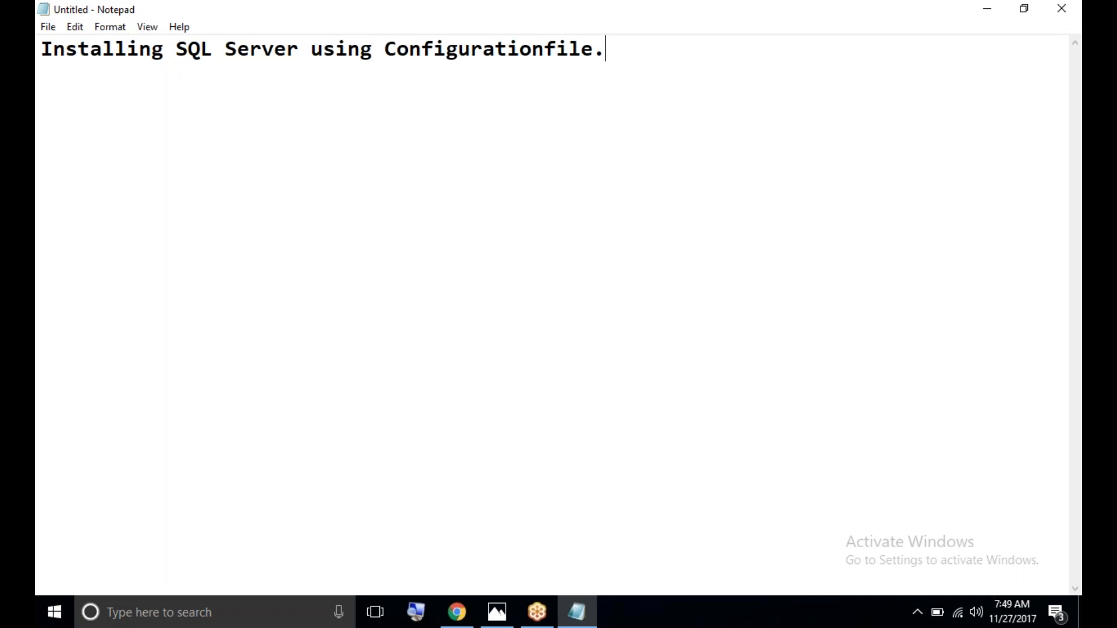
{"action": "key", "text": "Return"}
{"action": "type", "text": "===================================================="}
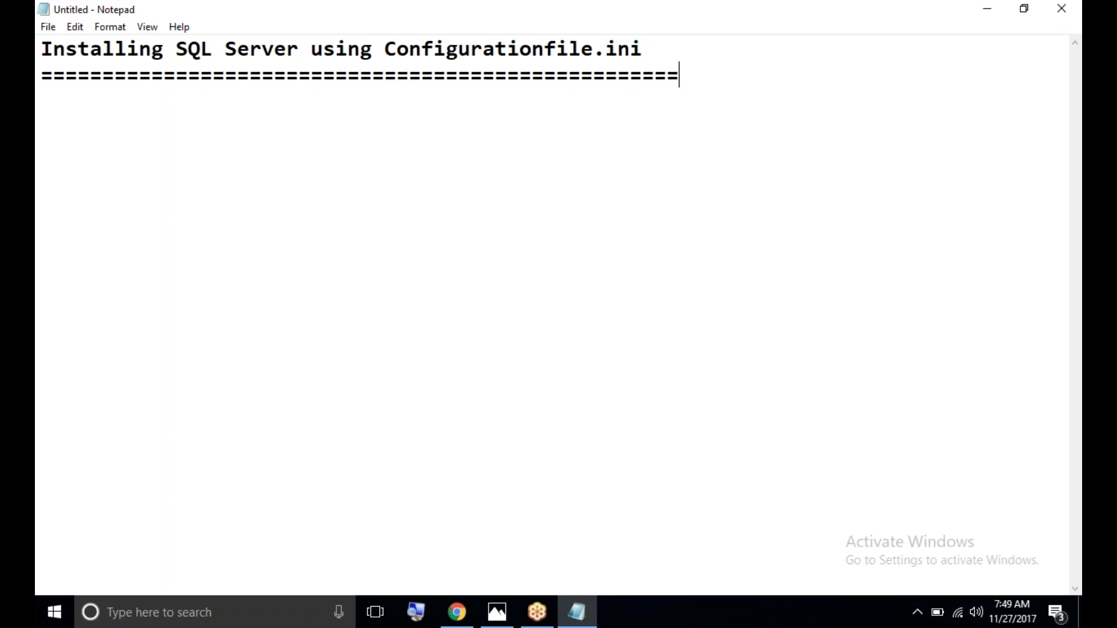
{"action": "key", "text": "BackSpace"}
{"action": "key", "text": "BackSpace"}
Step: Switch to File Explorer and go to C:\Program Files\Microsoft SQL Server\120\Setup Bootstrap\Log
{"action": "key", "text": "super+e"}
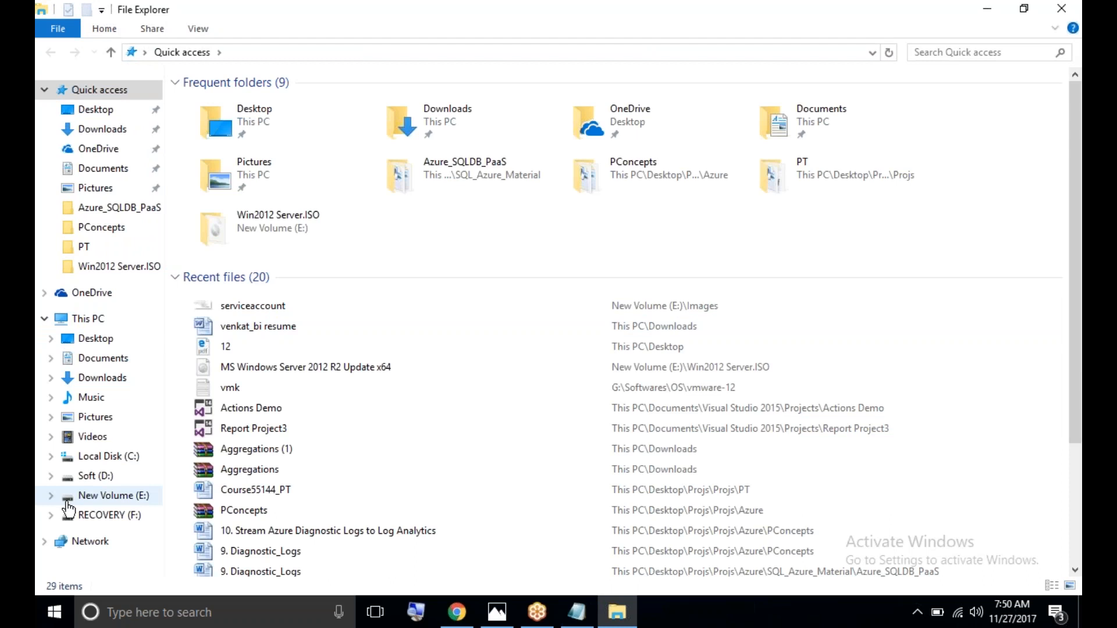
{"action": "left_click", "coordinate": [116, 460]}
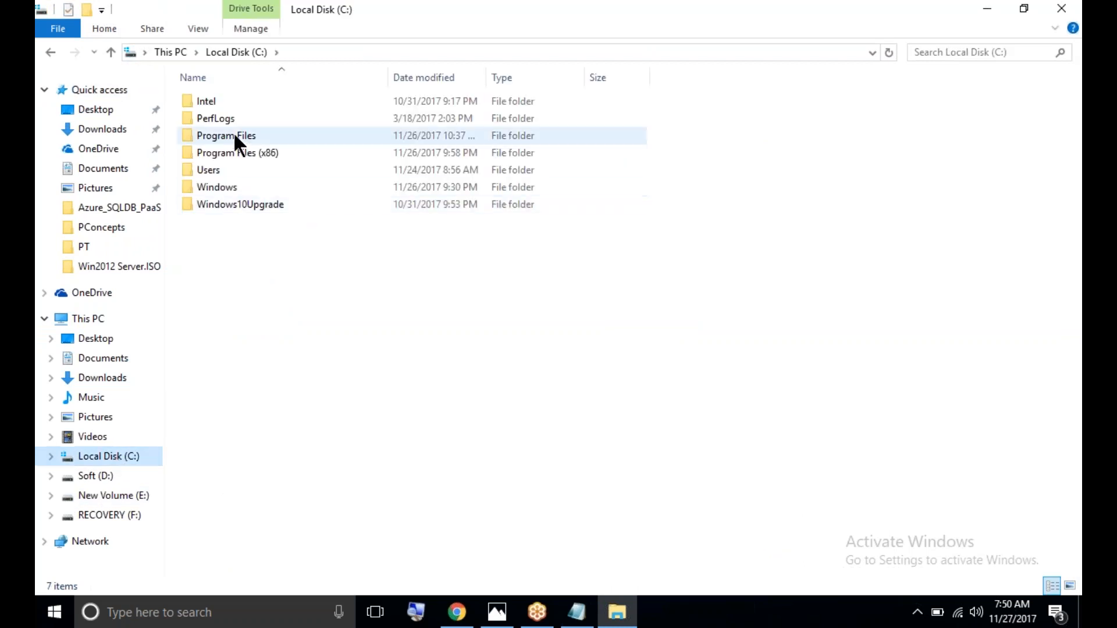
{"action": "double_click", "coordinate": [238, 134]}
{"action": "double_click", "coordinate": [272, 257]}
{"action": "left_click", "coordinate": [254, 168]}
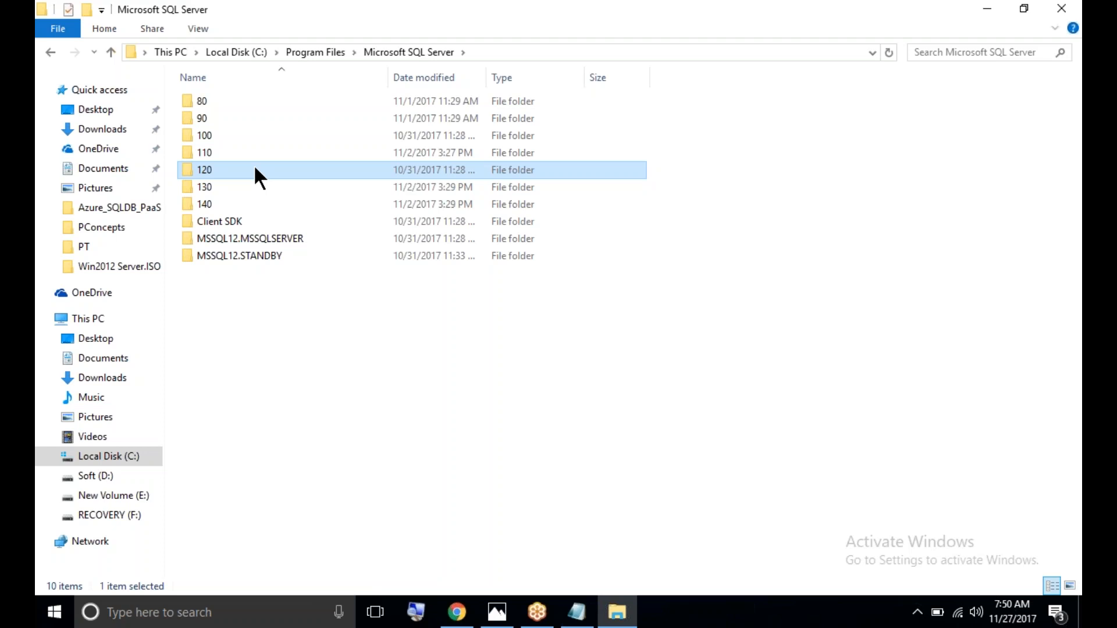
{"action": "double_click", "coordinate": [255, 169]}
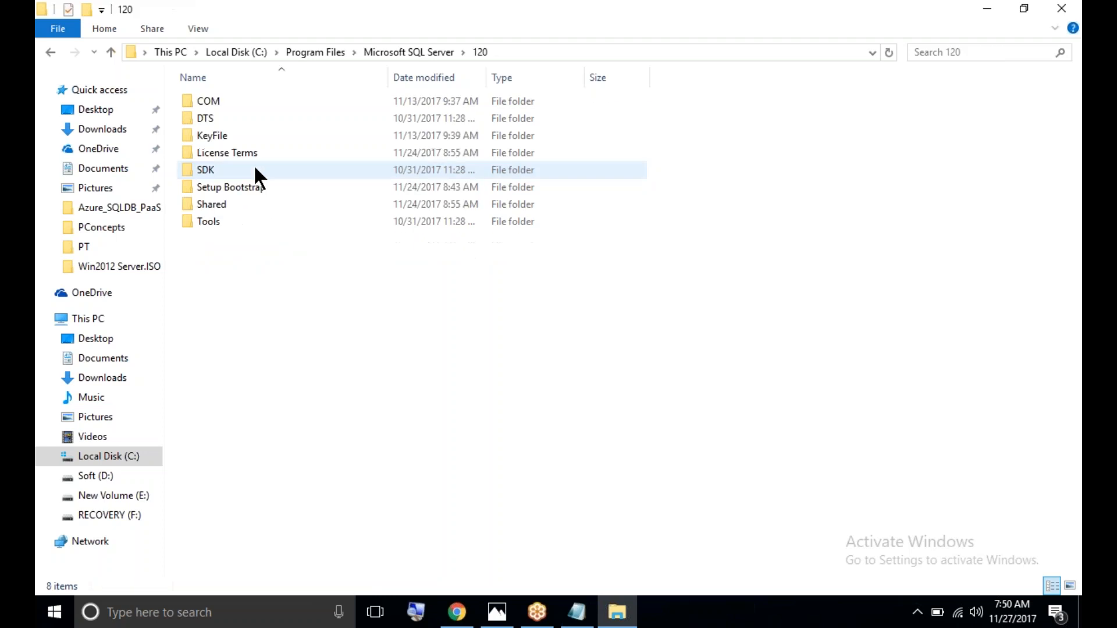
{"action": "left_click", "coordinate": [264, 185]}
{"action": "double_click", "coordinate": [265, 185]}
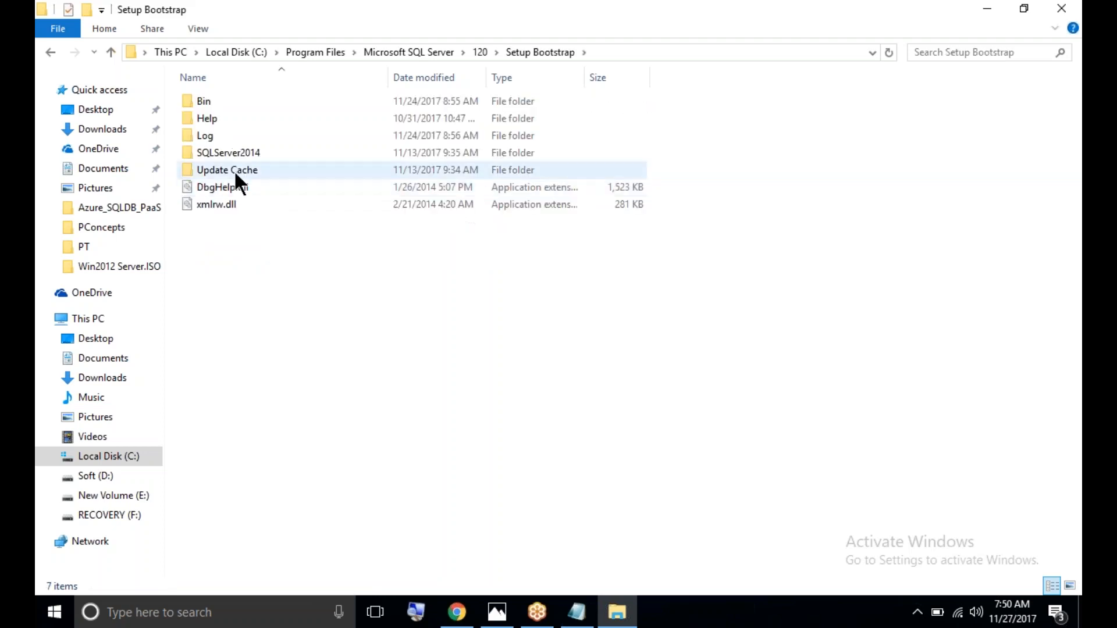
{"action": "double_click", "coordinate": [228, 137]}
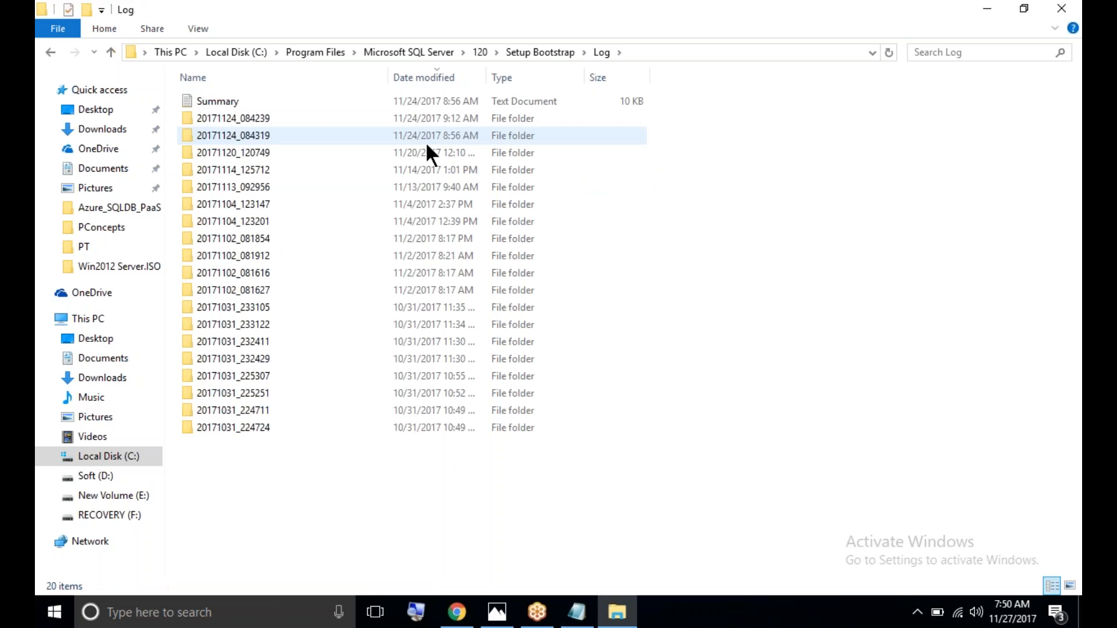
{"action": "mouse_move", "coordinate": [309, 130]}
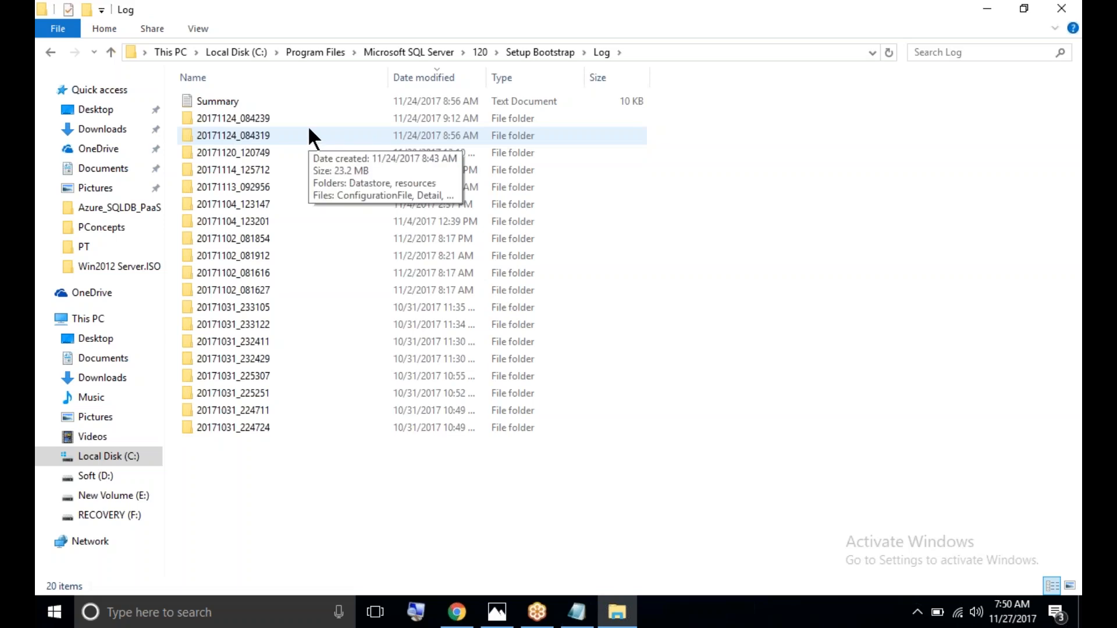
{"action": "left_click", "coordinate": [267, 120]}
{"action": "double_click", "coordinate": [265, 117]}
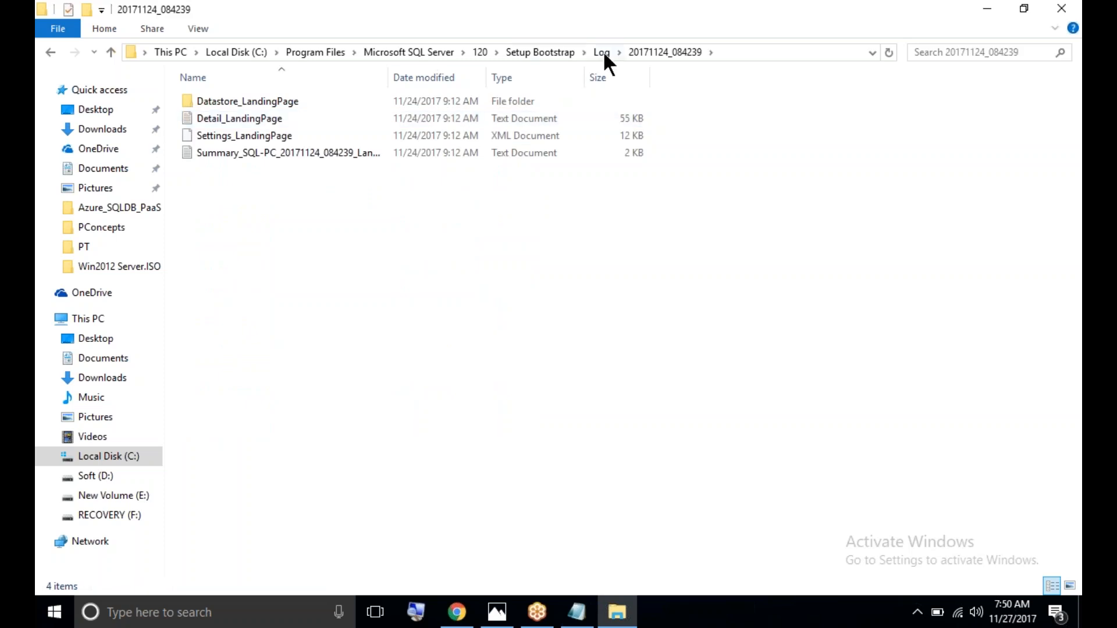
{"action": "left_click", "coordinate": [601, 52]}
Step: Open ConfigurationFile from the 20171124_084319 log folder in a maximized window
{"action": "double_click", "coordinate": [269, 135]}
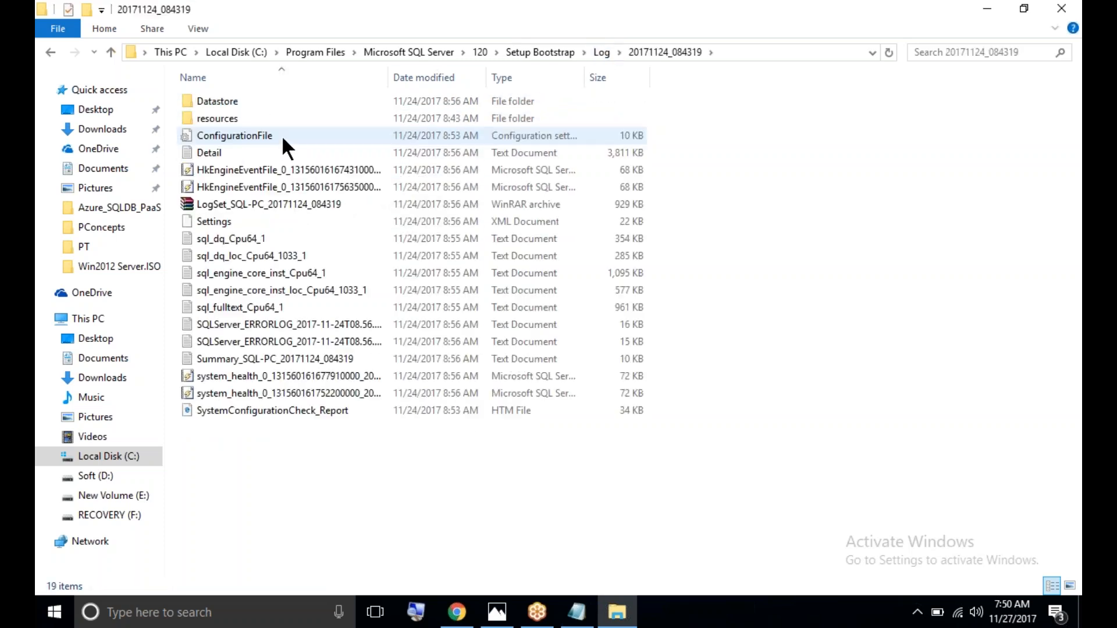
{"action": "double_click", "coordinate": [276, 136]}
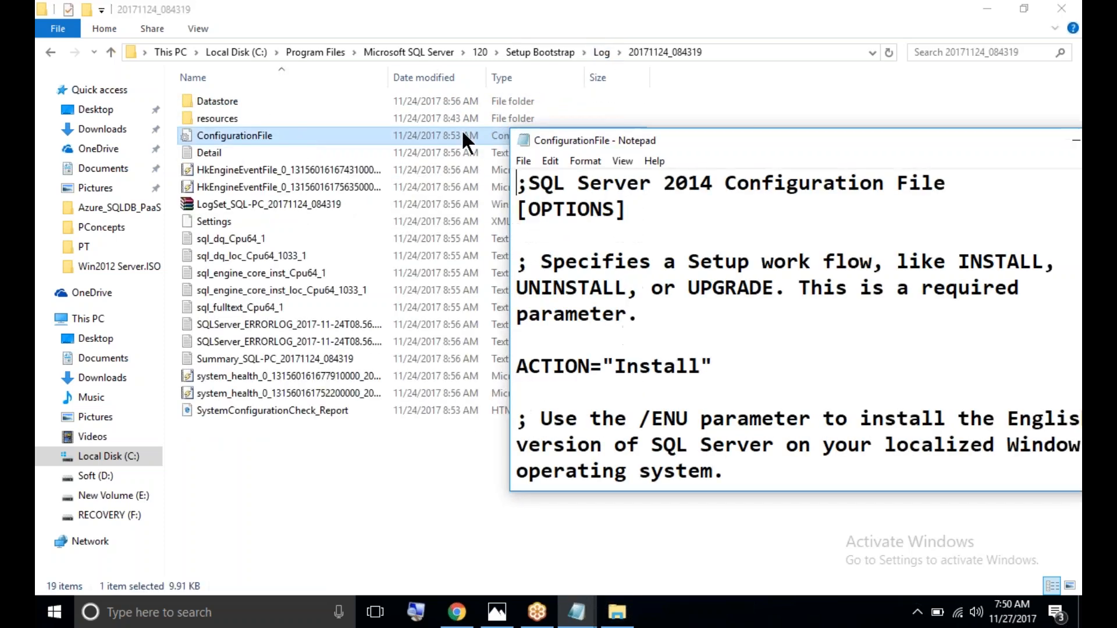
{"action": "double_click", "coordinate": [878, 135]}
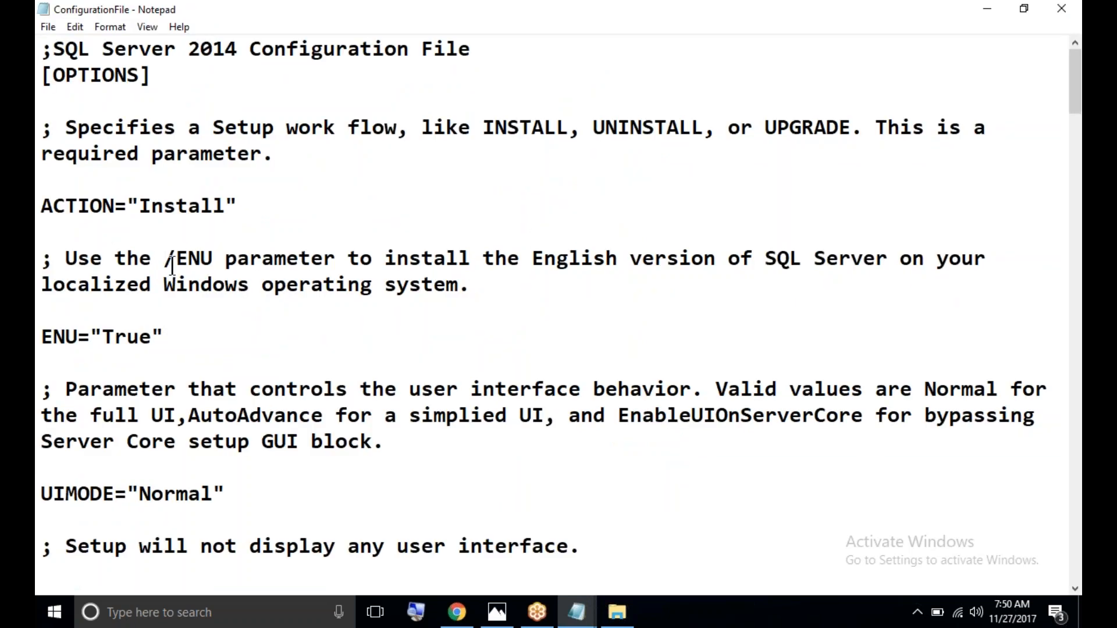
Step: Review the header and the ACTION option in the configuration file, then minimize the file
{"action": "left_click_drag", "start_coordinate": [42, 49], "coordinate": [169, 78]}
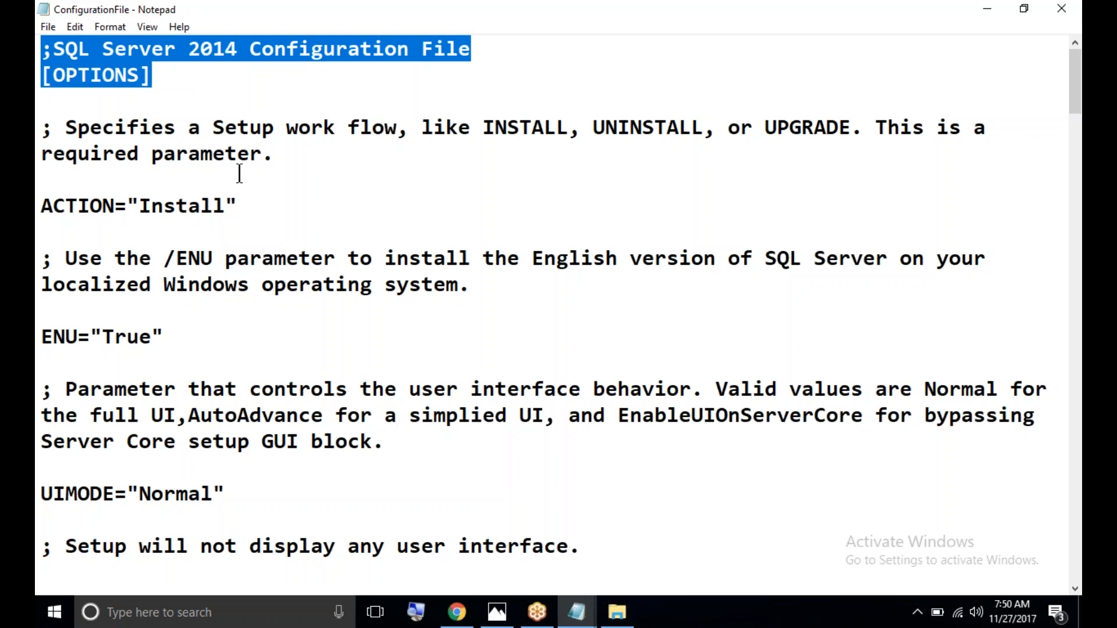
{"action": "left_click_drag", "start_coordinate": [249, 205], "coordinate": [40, 215]}
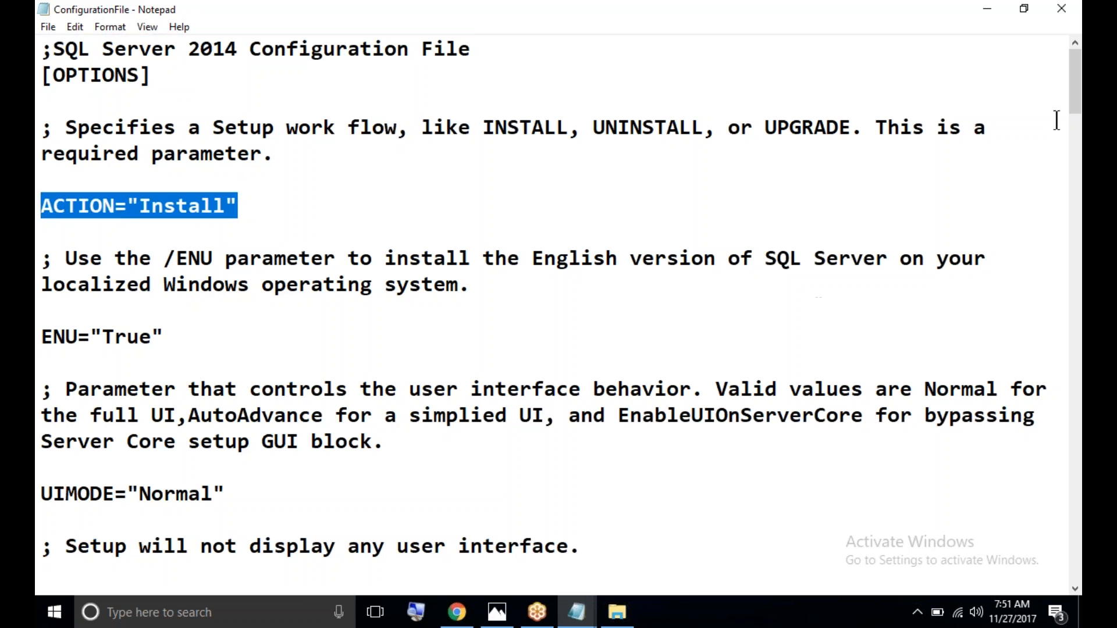
{"action": "mouse_move", "coordinate": [1075, 91]}
{"action": "left_mouse_down"}
{"action": "mouse_move", "coordinate": [1076, 327]}
{"action": "mouse_move", "coordinate": [1075, 82]}
{"action": "left_mouse_up"}
{"action": "left_click", "coordinate": [987, 9]}
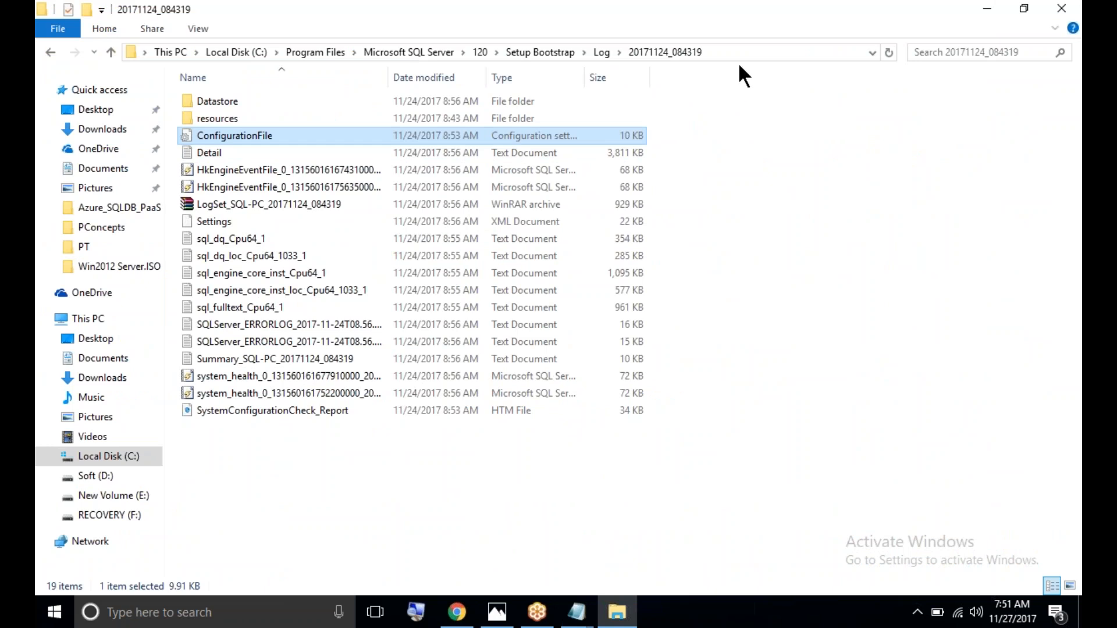
Step: Copy the full path of the 20171124_084319 folder and return to the untitled installation notes
{"action": "left_click", "coordinate": [766, 52]}
{"action": "key", "text": "ctrl+c"}
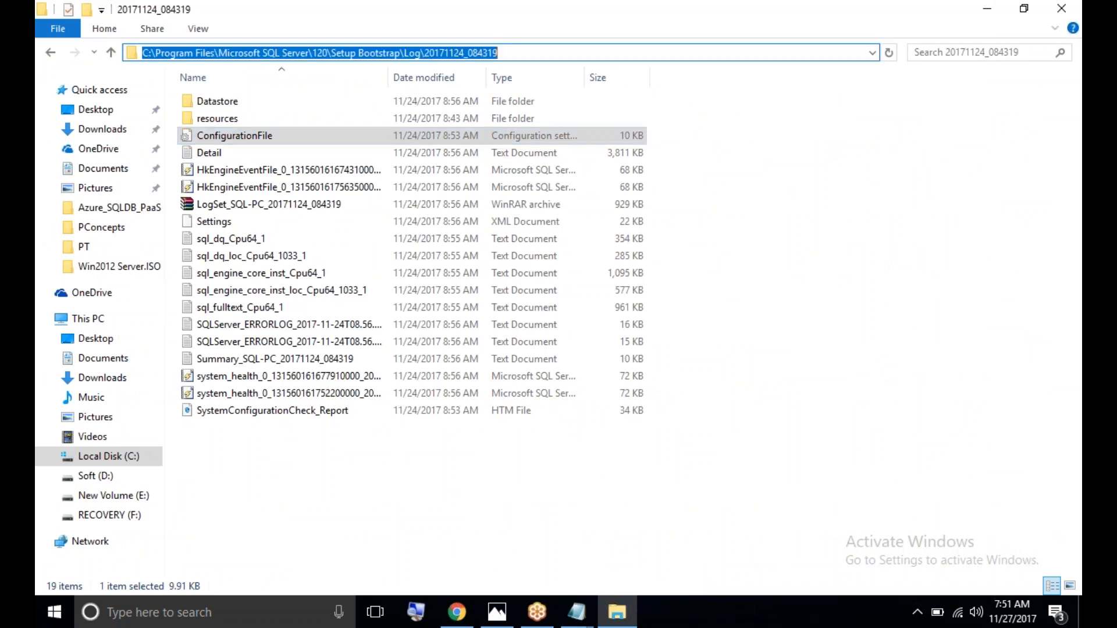
{"action": "left_click", "coordinate": [987, 10]}
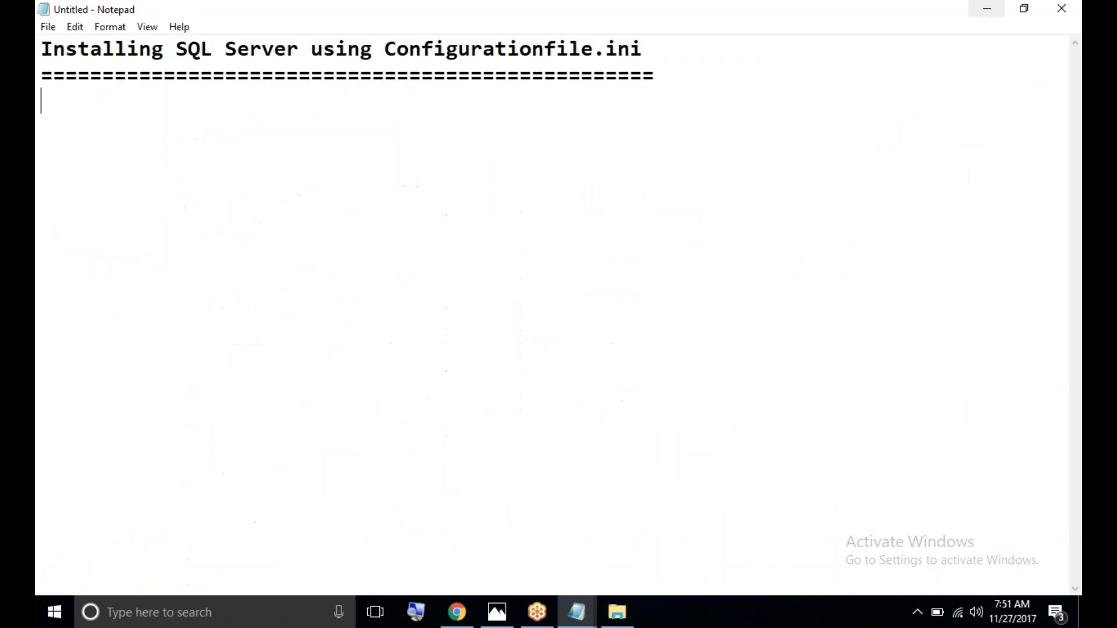
Step: Add the note "1. Go to the following path and open configurationfile in notepad" and paste the copied folder path below it
{"action": "type", "text": "1. G"}
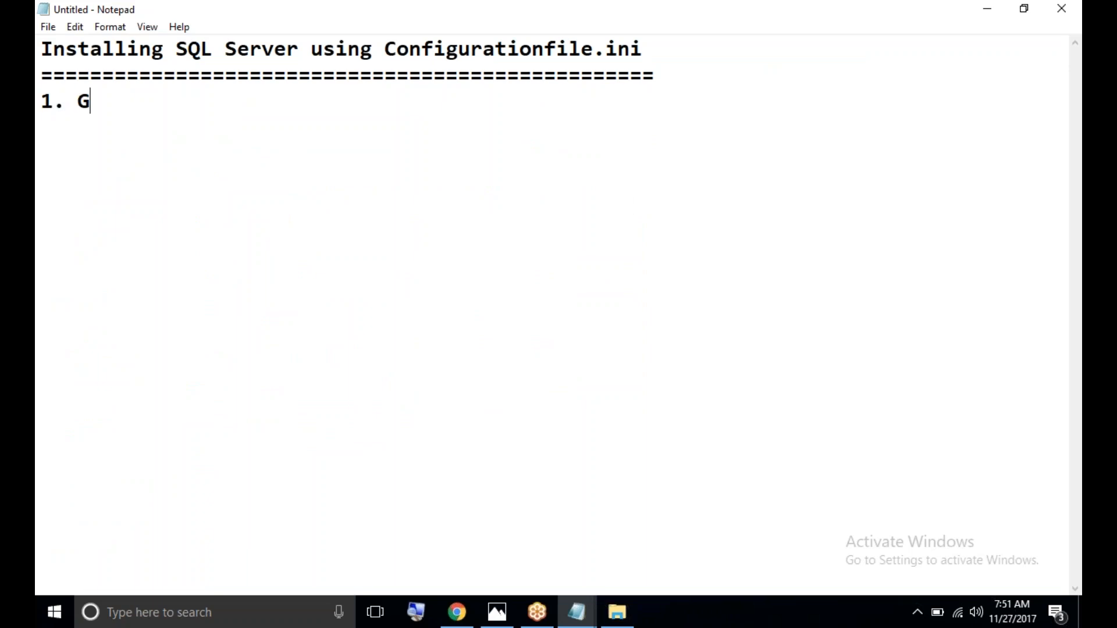
{"action": "type", "text": "o to th"}
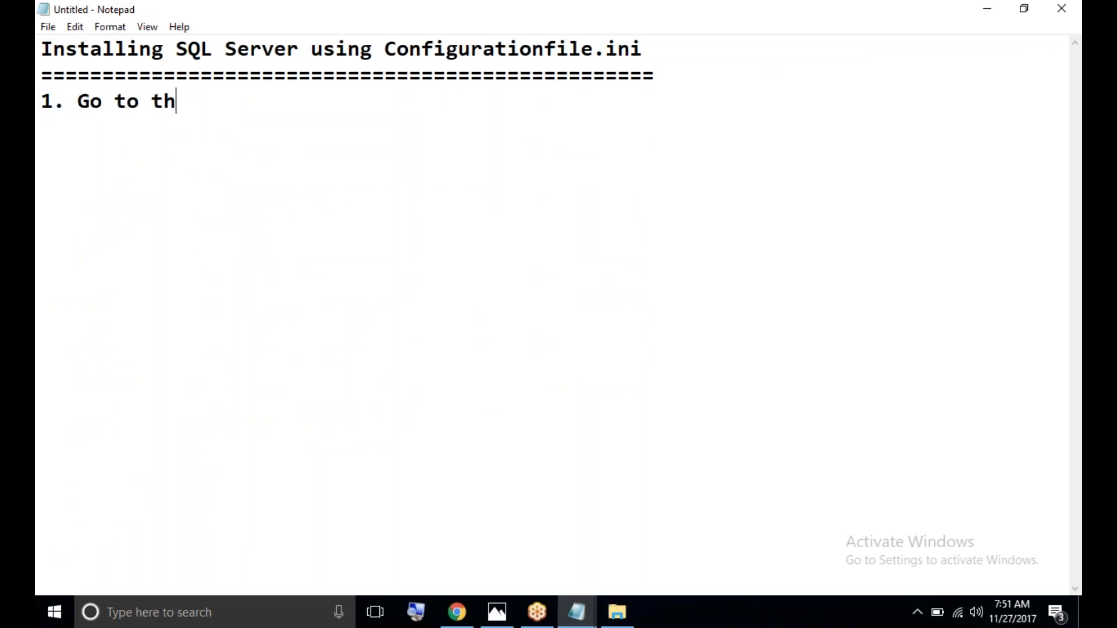
{"action": "type", "text": "e following pa"}
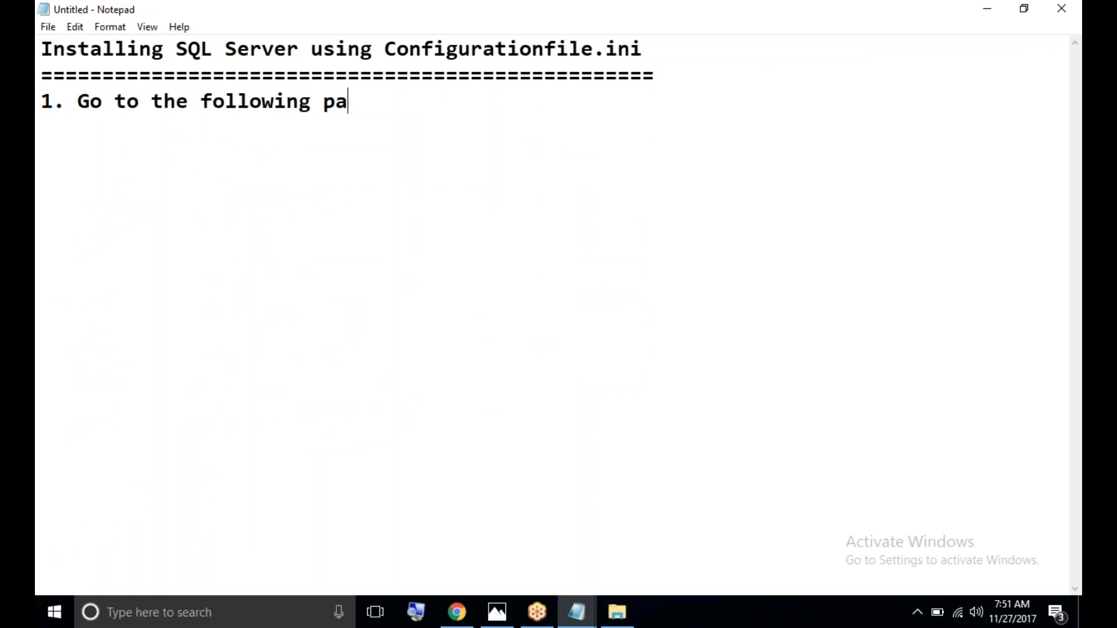
{"action": "type", "text": "th and open c"}
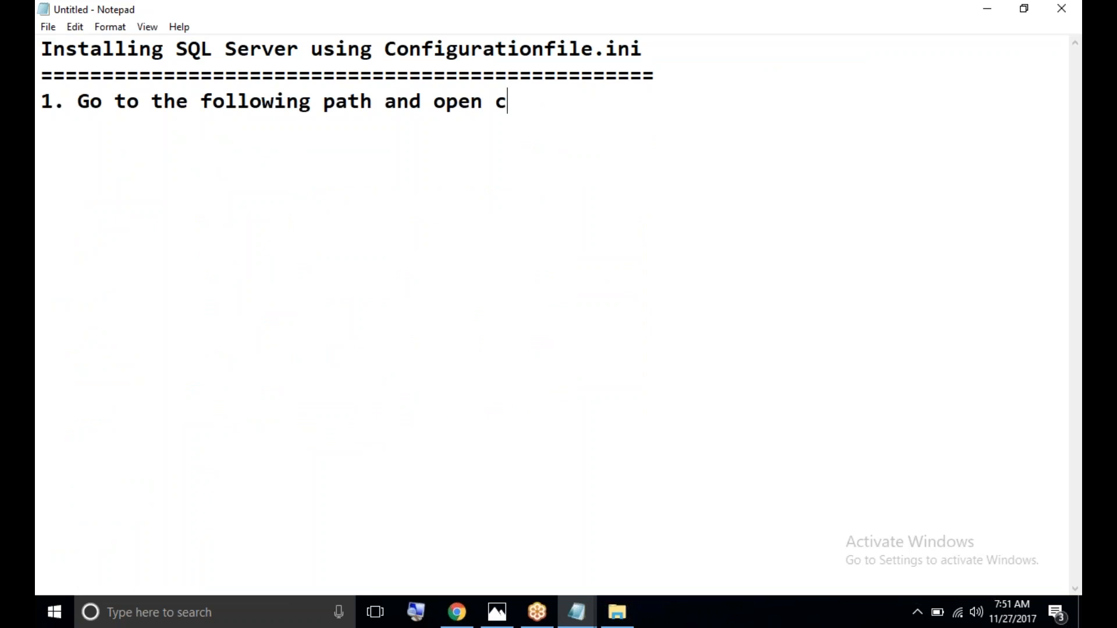
{"action": "type", "text": "onfigurationfile"}
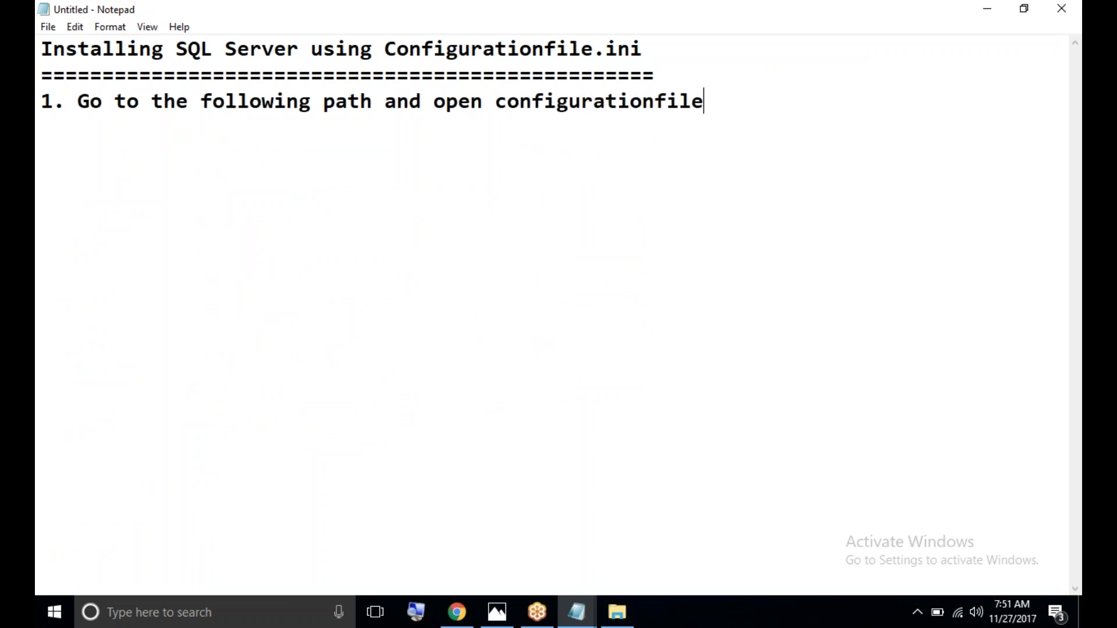
{"action": "type", "text": " in notepad"}
{"action": "key", "text": "Return"}
{"action": "key", "text": "Return"}
{"action": "key", "text": "ctrl+v"}
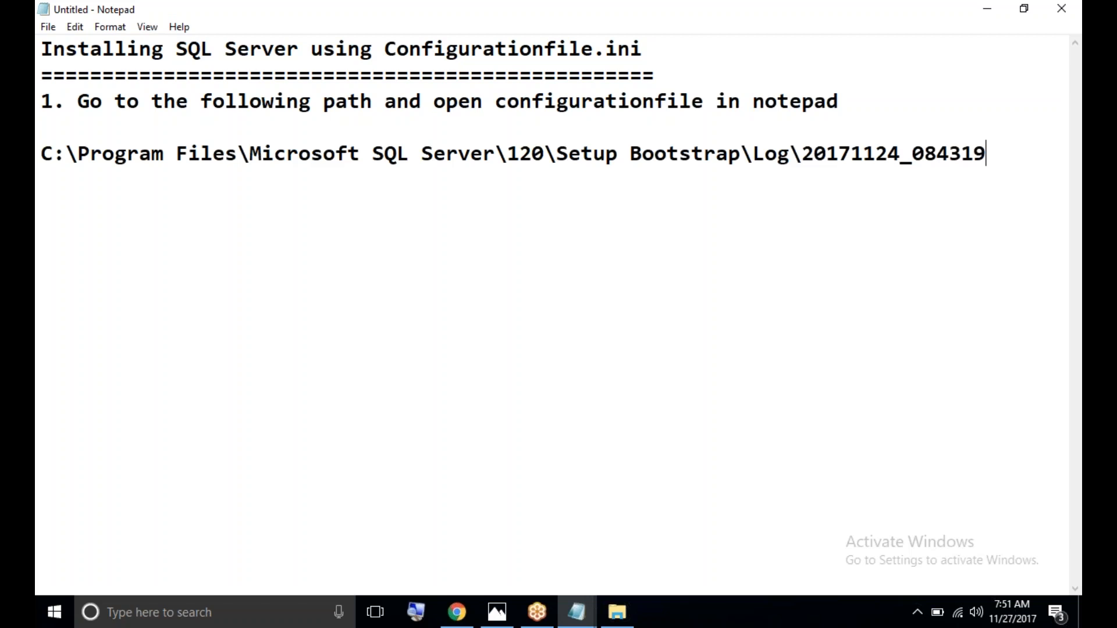
Step: Add the line "2. Make the following changes" below the path and start an indented line under it
{"action": "left_click", "coordinate": [41, 127]}
{"action": "left_click", "coordinate": [41, 154]}
{"action": "key", "text": "End"}
{"action": "key", "text": "Return"}
{"action": "key", "text": "Return"}
{"action": "type", "text": "2. Make the following changes"}
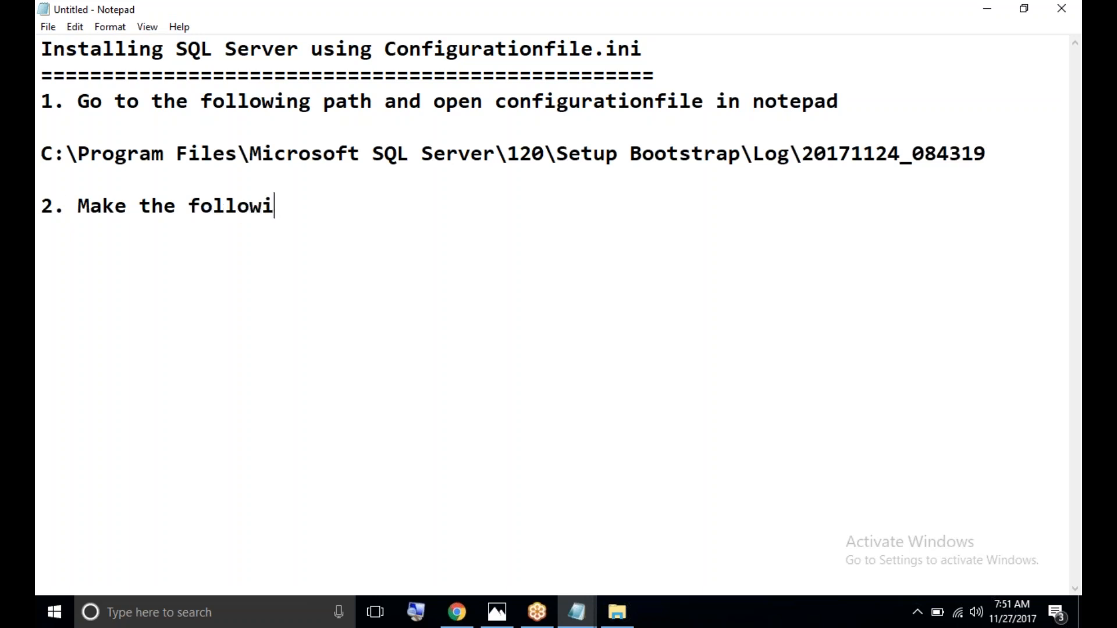
{"action": "key", "text": "Return"}
{"action": "key", "text": "Tab"}
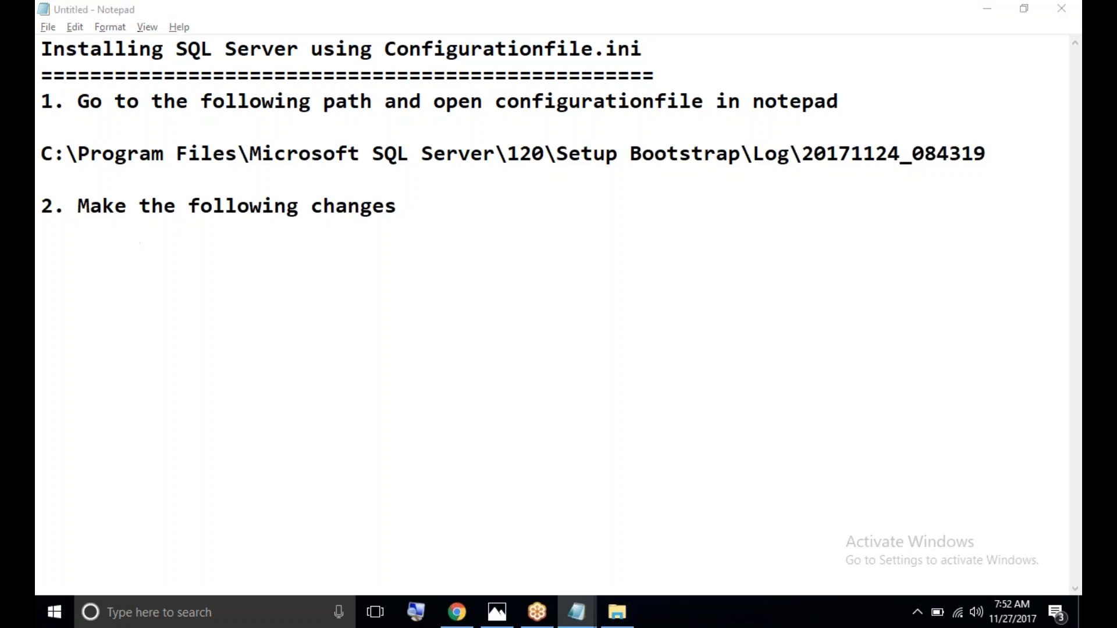
Step: Switch to the ConfigurationFile window and set the QUIET option to "True"
{"action": "key", "text": "alt+Tab"}
{"action": "key", "text": "alt+Tab"}
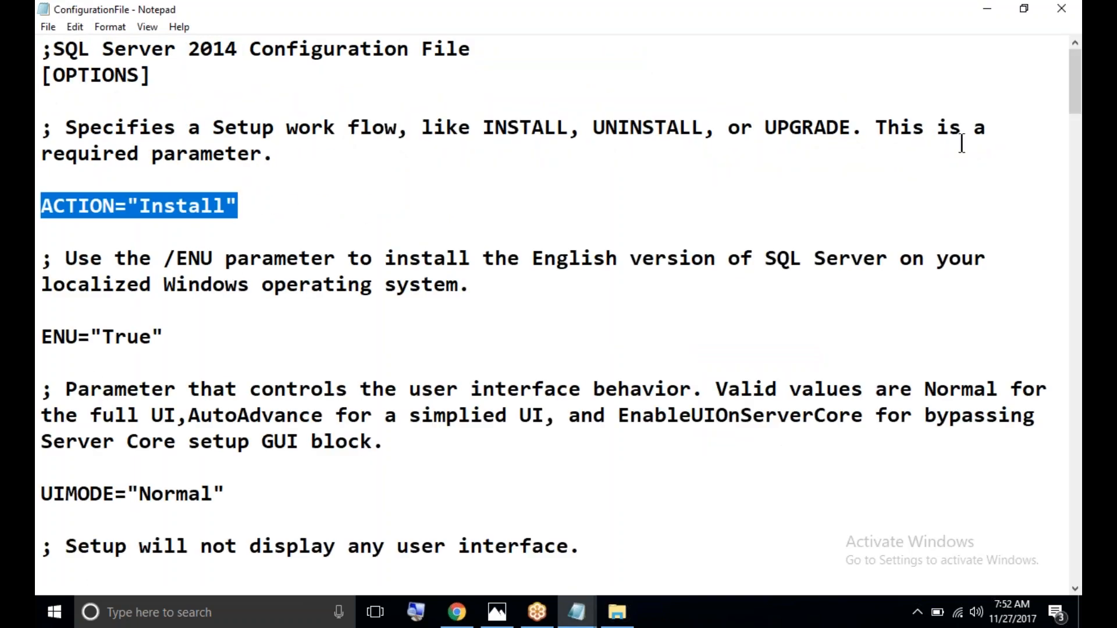
{"action": "left_click_drag", "start_coordinate": [1075, 85], "coordinate": [1076, 122]}
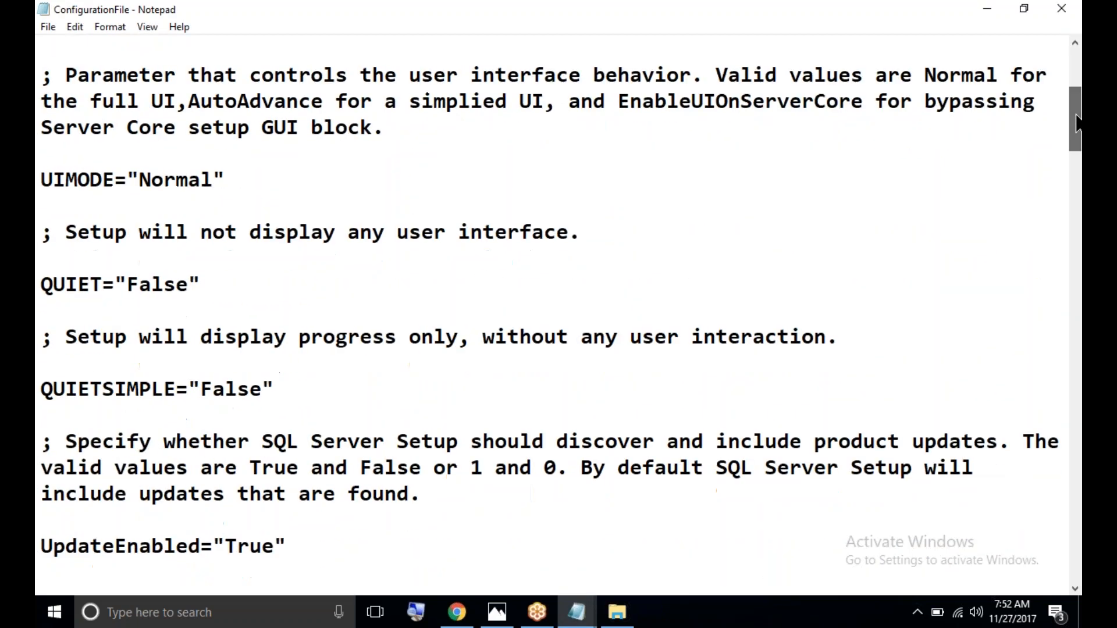
{"action": "left_click_drag", "start_coordinate": [126, 284], "coordinate": [189, 285]}
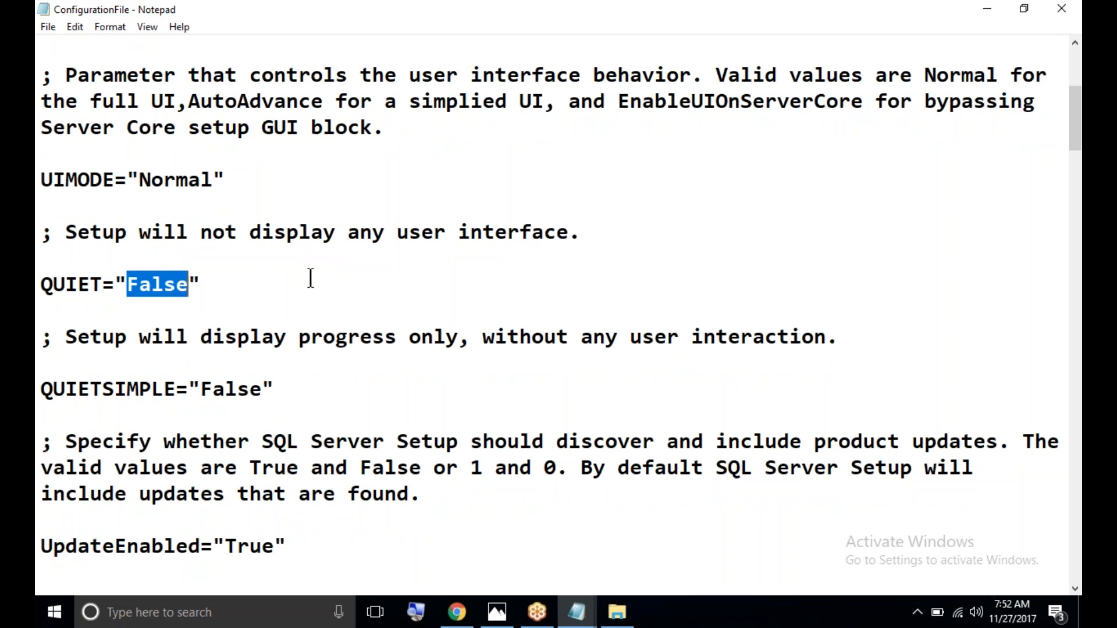
{"action": "type", "text": "True"}
{"action": "key", "text": "shift+Left"}
{"action": "key", "text": "shift+Left"}
{"action": "key", "text": "shift+Left"}
{"action": "key", "text": "shift+Left"}
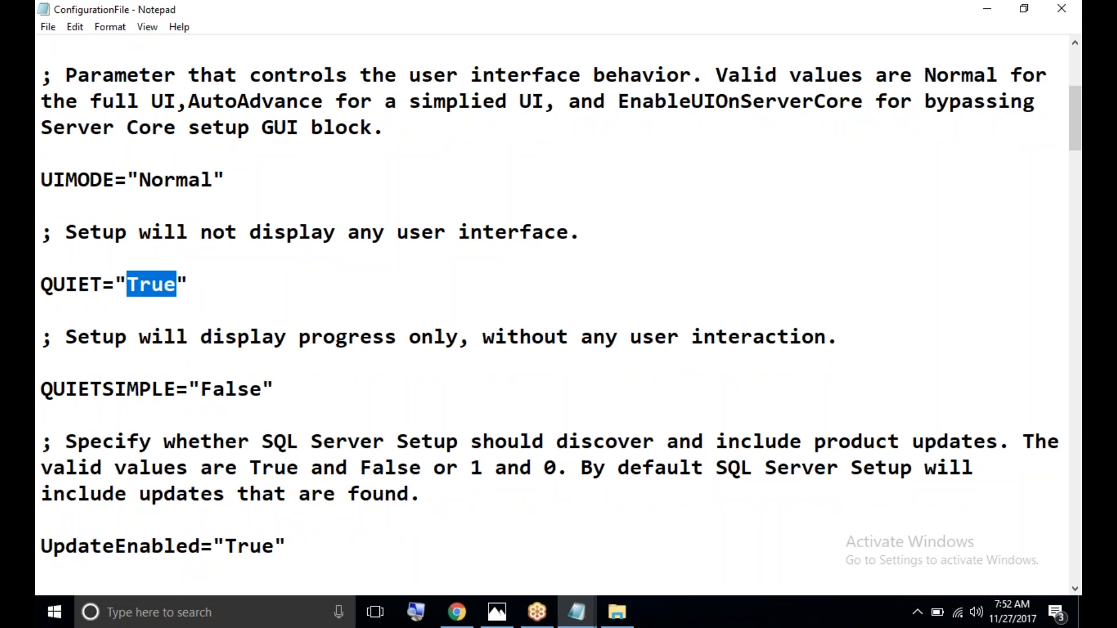
Step: Copy the QUIET="True" line from the configuration file into the notes under step 2
{"action": "left_click_drag", "start_coordinate": [194, 284], "coordinate": [42, 291]}
{"action": "key", "text": "ctrl+c"}
{"action": "key", "text": "alt+Tab"}
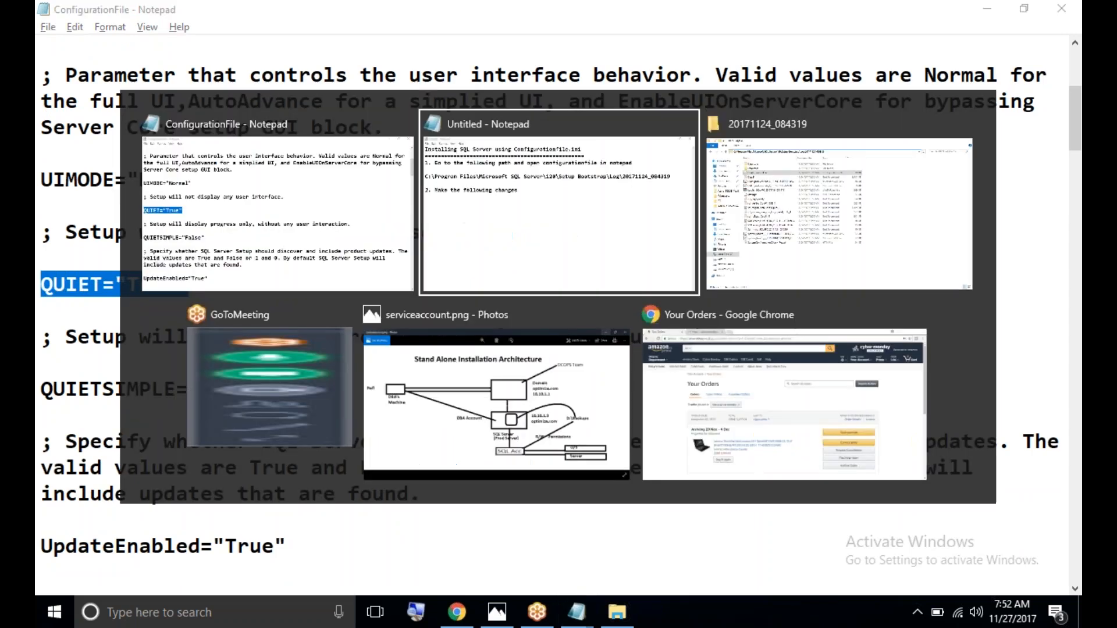
{"action": "key", "text": "ctrl+v"}
Step: Add the indented line UIMode="Normal".....DELETE this parameter below the QUIET entry in the notes
{"action": "key", "text": "Return"}
{"action": "key", "text": "Tab"}
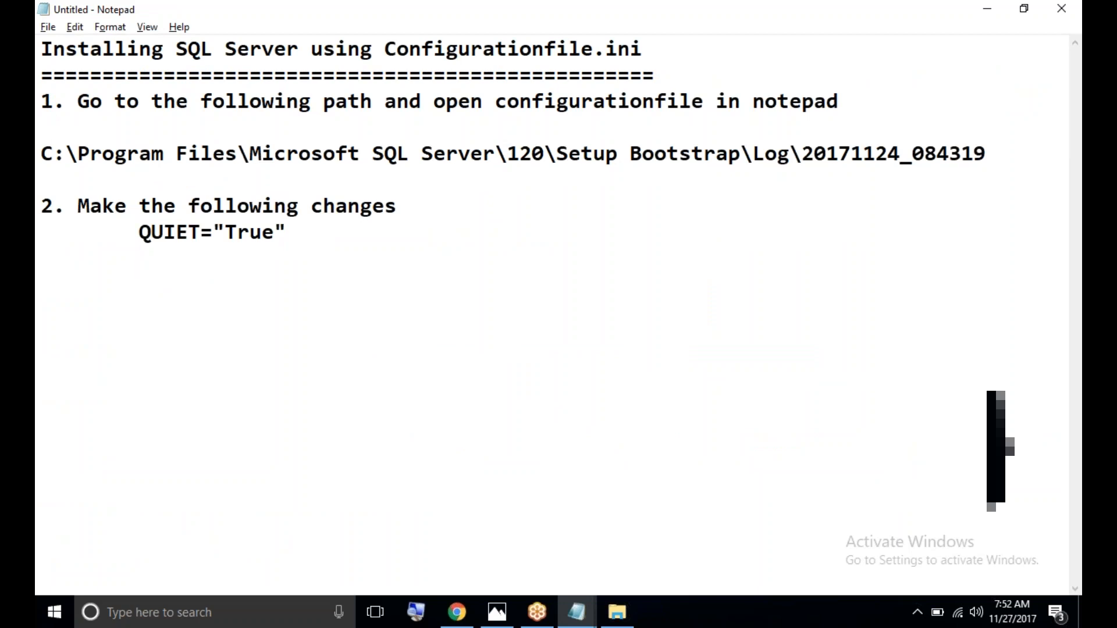
{"action": "type", "text": "UIMode"}
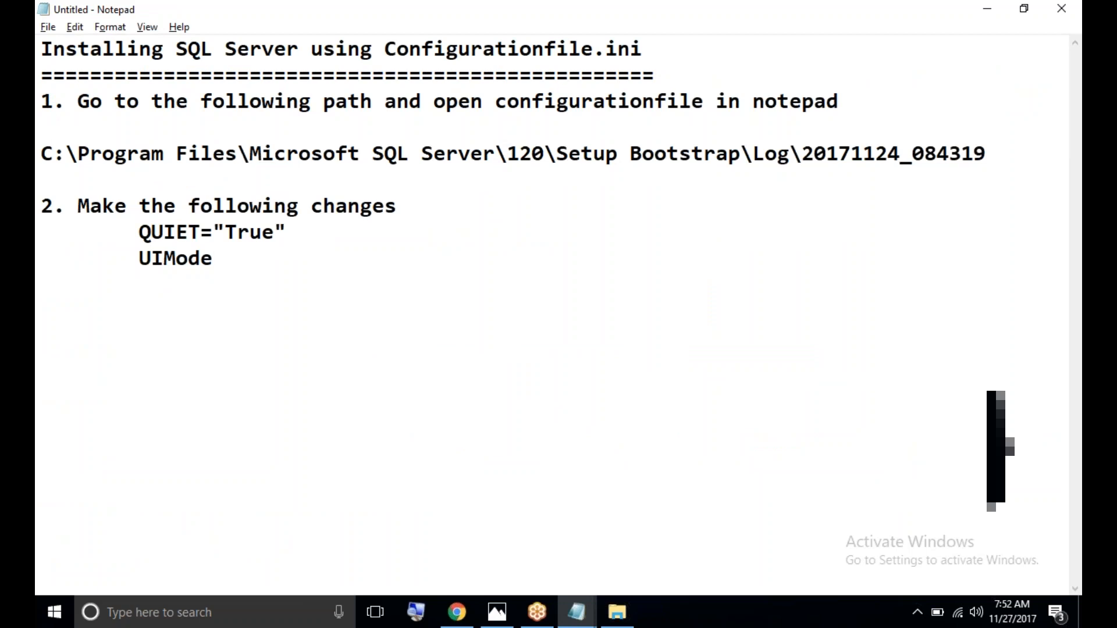
{"action": "type", "text": "=\"Normal\"....."}
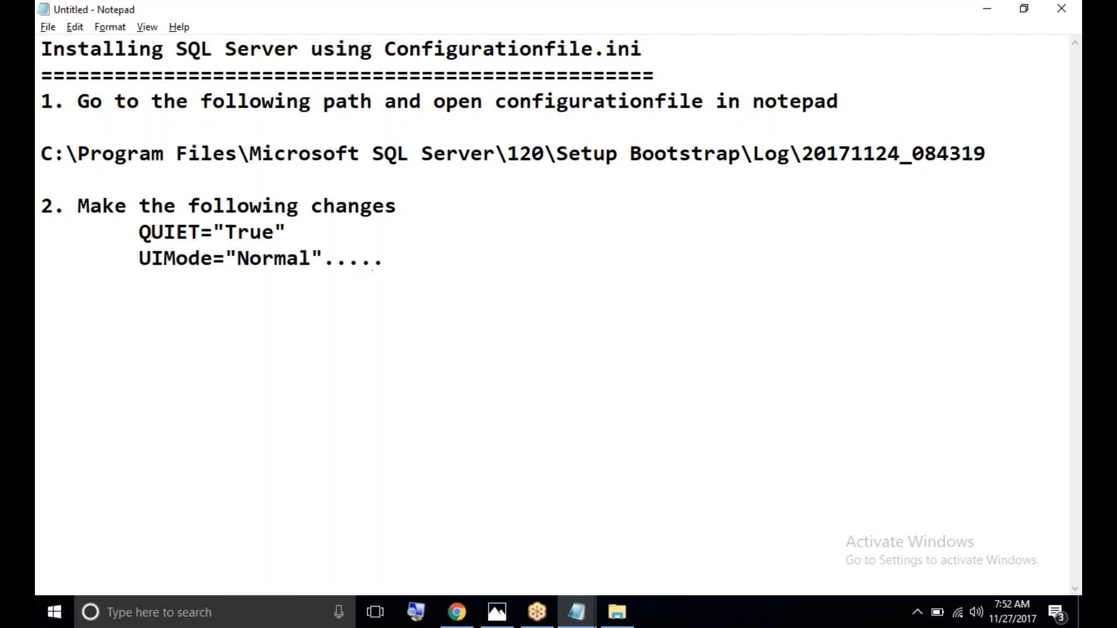
{"action": "type", "text": "DELETE T"}
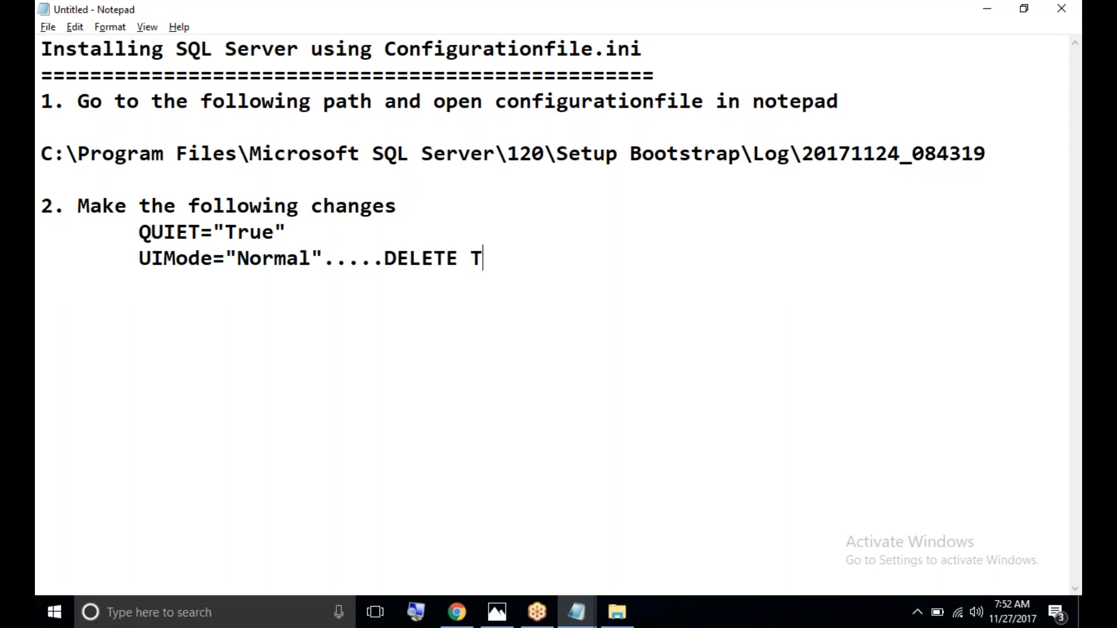
{"action": "key", "text": "BackSpace"}
{"action": "type", "text": "this parameter"}
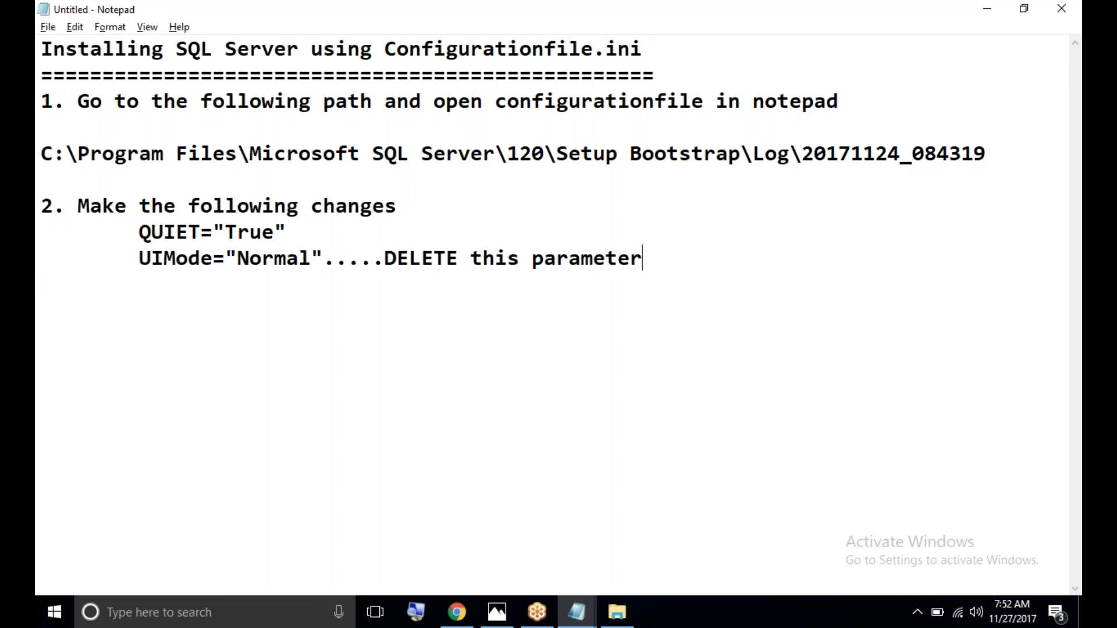
{"action": "key", "text": "Return"}
Step: Switch to the ConfigurationFile window and delete the UIMODE="Normal" line
{"action": "key", "text": "alt+Tab"}
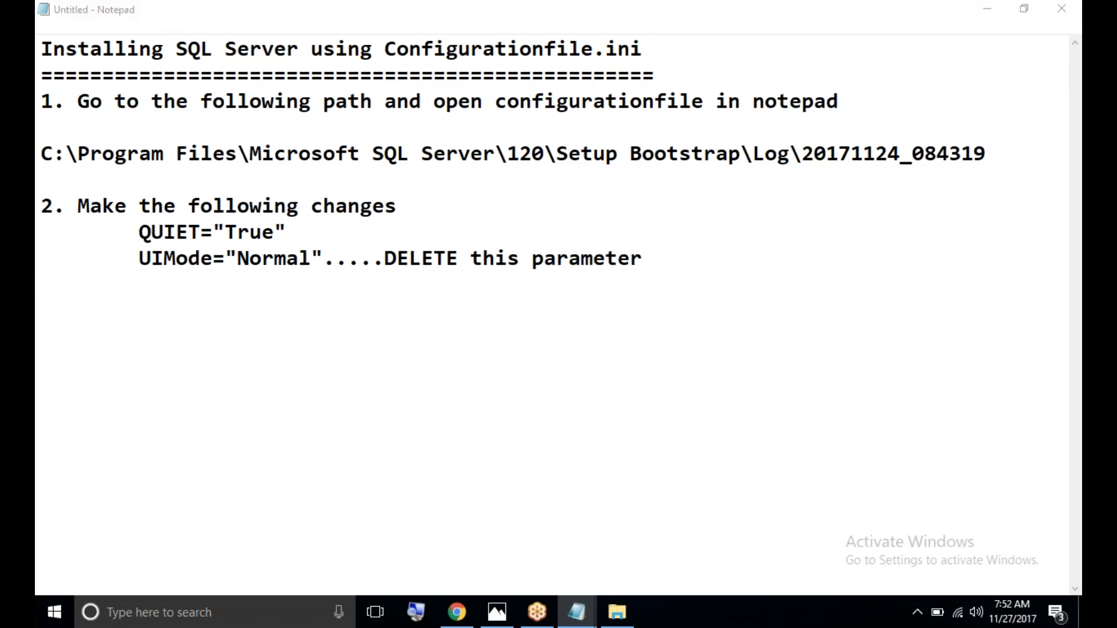
{"action": "left_click_drag", "start_coordinate": [42, 180], "coordinate": [254, 185]}
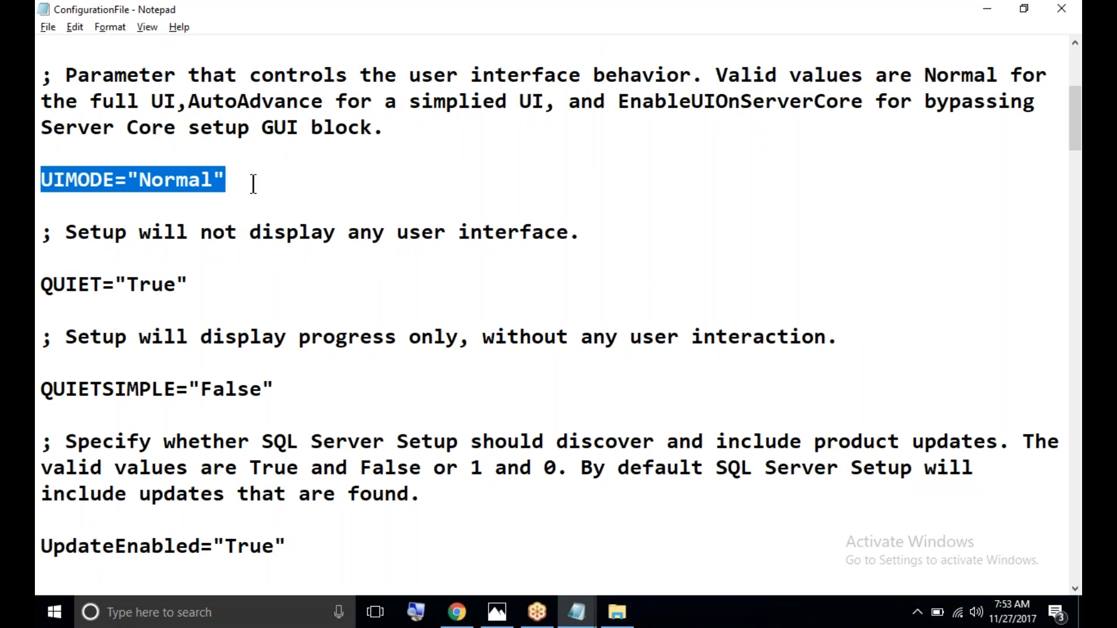
{"action": "left_click", "coordinate": [194, 279]}
{"action": "left_click_drag", "start_coordinate": [195, 279], "coordinate": [46, 285]}
{"action": "left_click_drag", "start_coordinate": [228, 181], "coordinate": [47, 175]}
{"action": "key", "text": "Delete"}
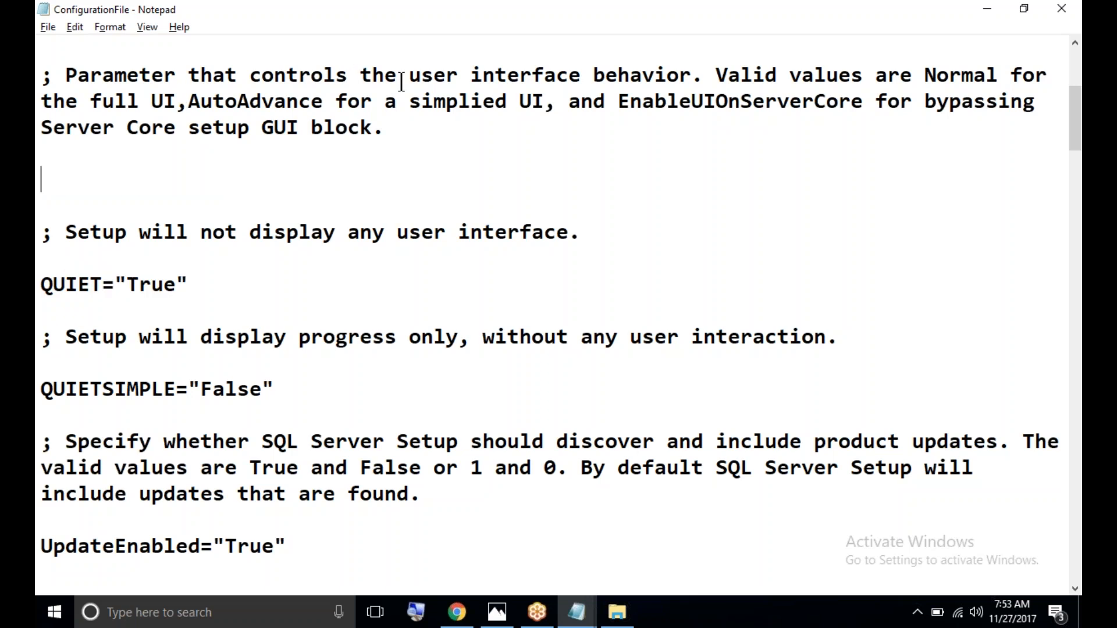
{"action": "left_click_drag", "start_coordinate": [410, 76], "coordinate": [557, 76]}
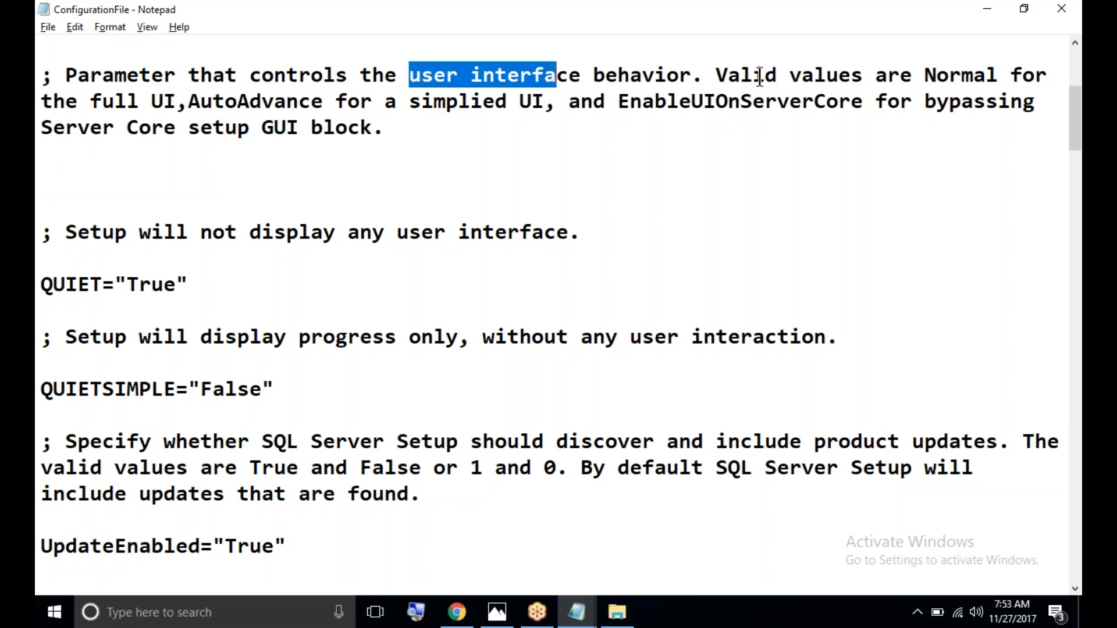
{"action": "left_click_drag", "start_coordinate": [721, 76], "coordinate": [938, 76]}
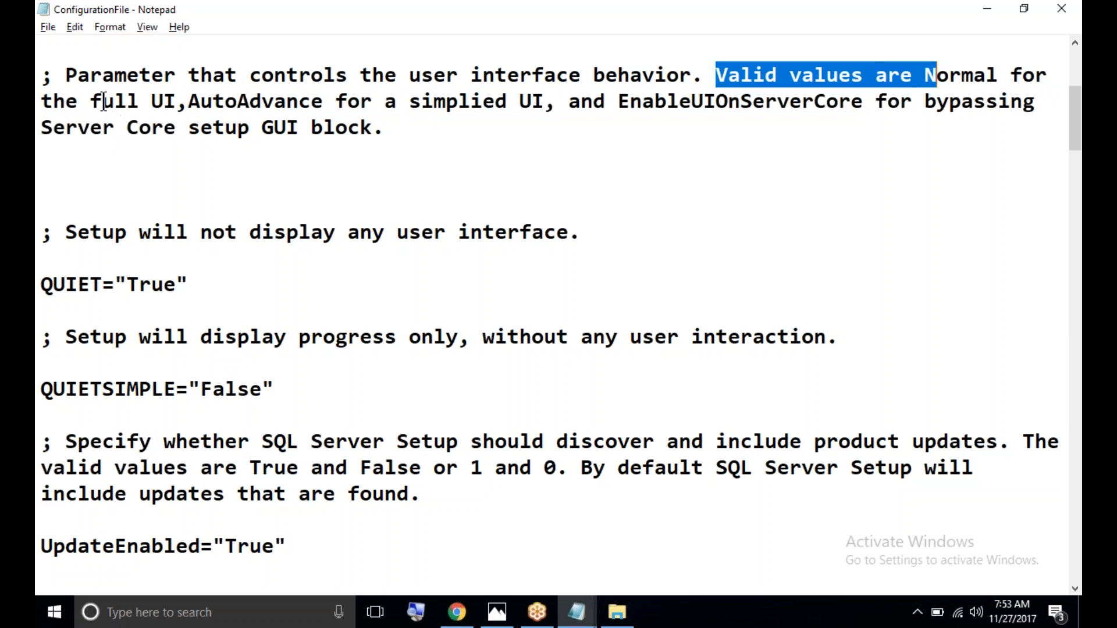
{"action": "left_click_drag", "start_coordinate": [82, 100], "coordinate": [333, 99]}
{"action": "left_click_drag", "start_coordinate": [414, 100], "coordinate": [505, 104]}
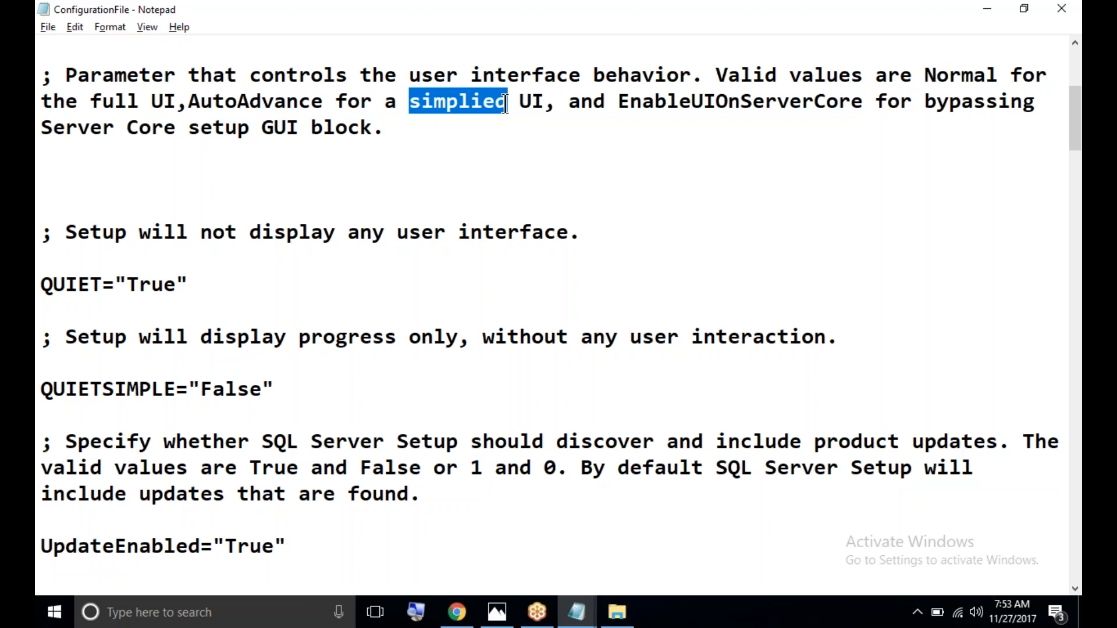
Step: Enter iacceptsqlserverlicenseterms="true" on the empty line below the user interface behavior comment
{"action": "left_click", "coordinate": [252, 156]}
{"action": "left_click", "coordinate": [230, 173]}
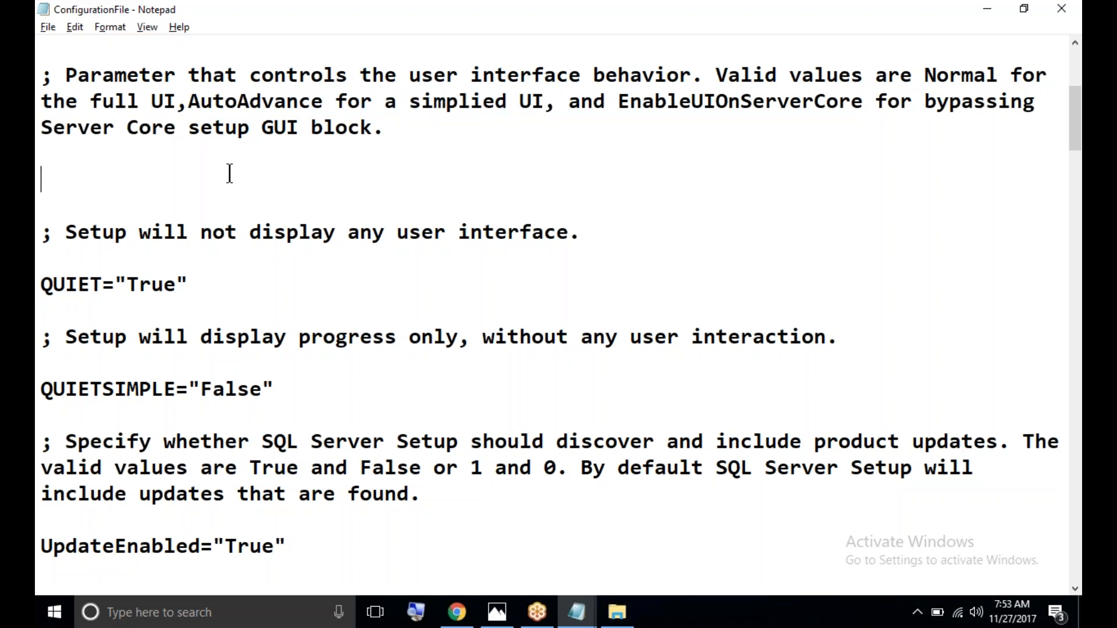
{"action": "type", "text": "iacceptsq"}
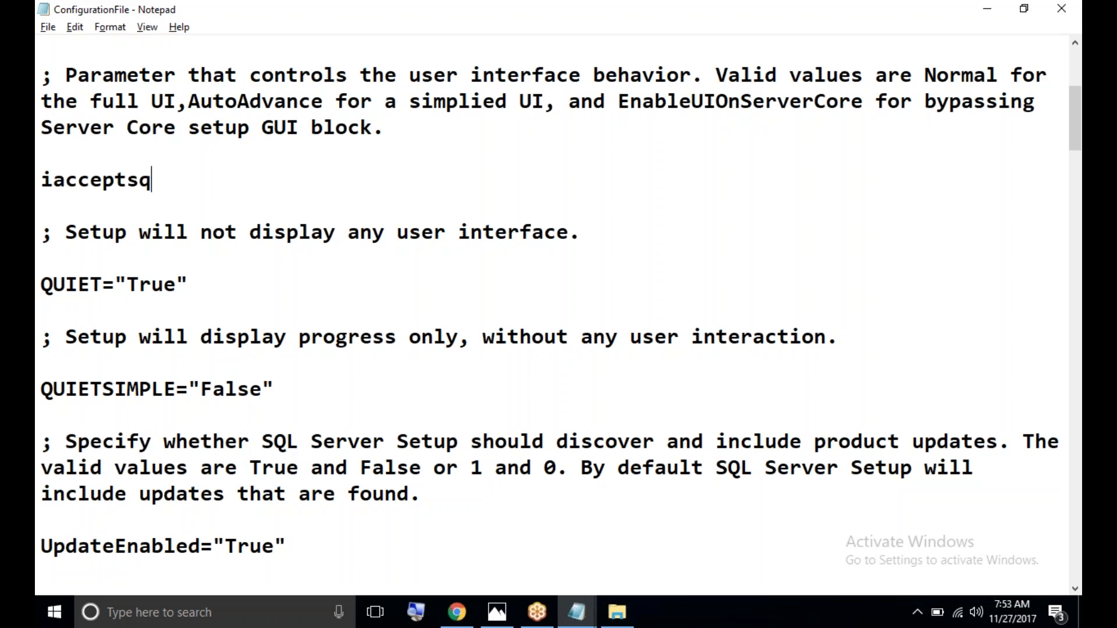
{"action": "type", "text": "lserverlice"}
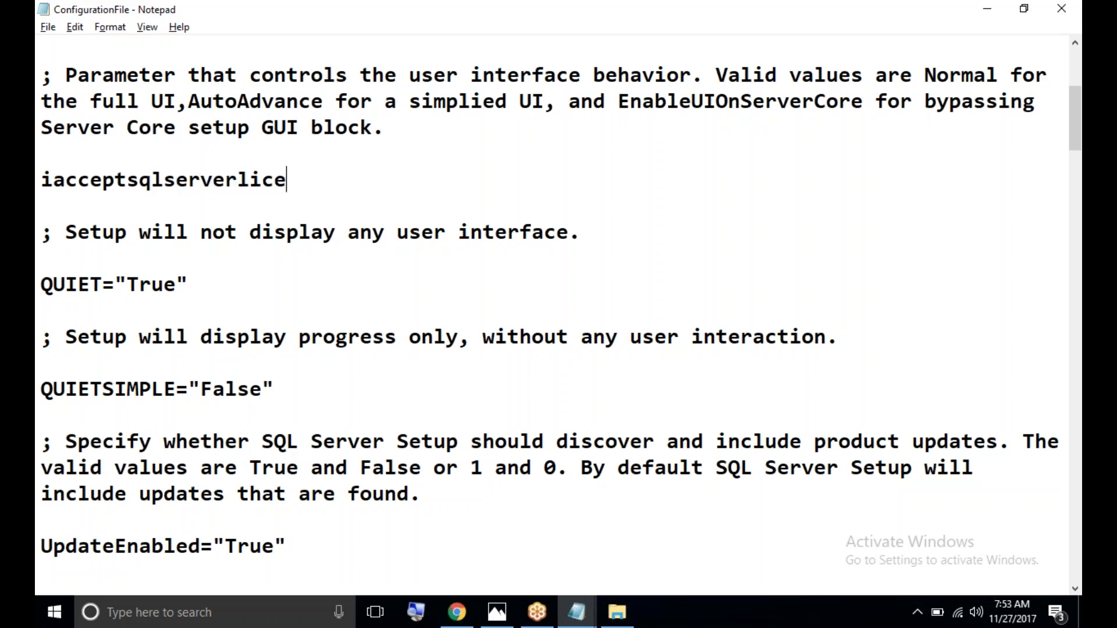
{"action": "type", "text": "nseterms"}
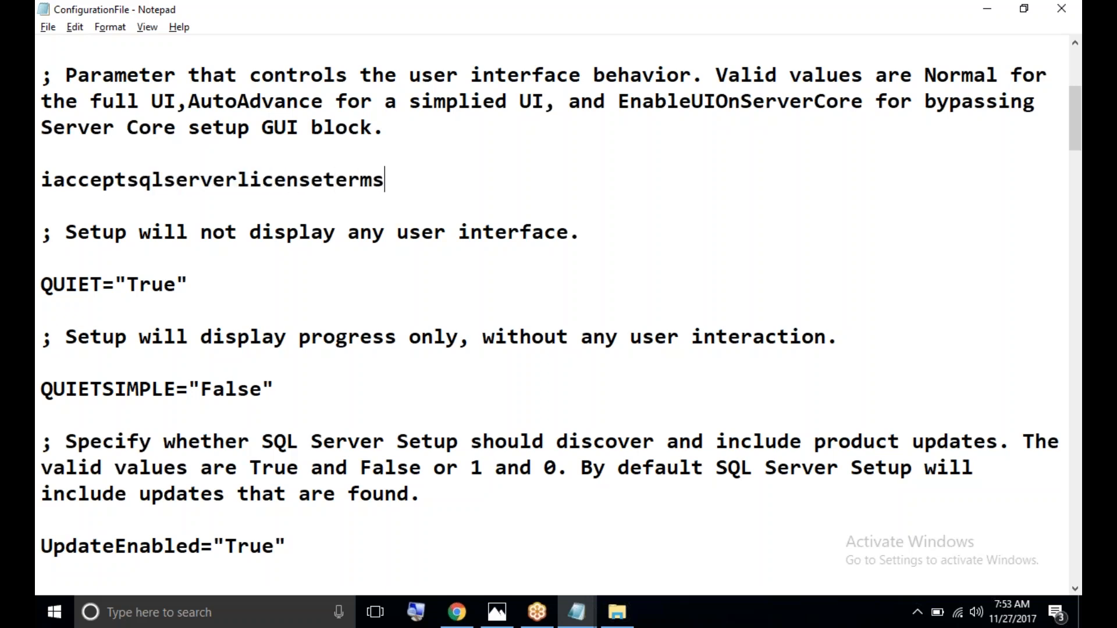
{"action": "type", "text": "=\"true\""}
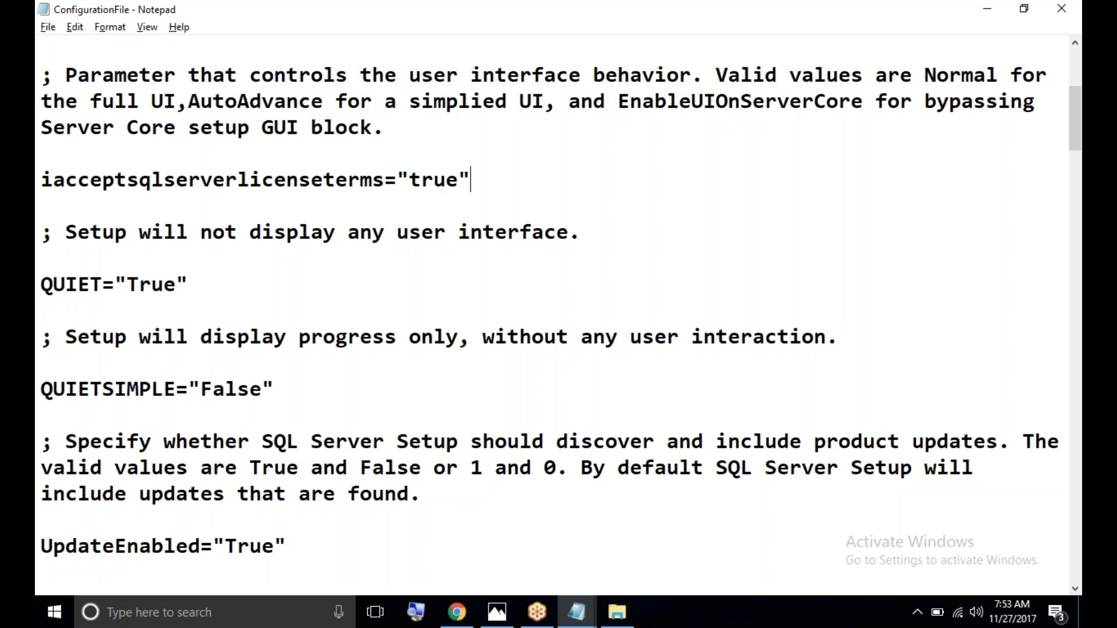
Step: Copy the iacceptsqlserverlicenseterms="true" line from the configuration file into the notes below the UIMode entry
{"action": "key", "text": "shift+Home"}
{"action": "key", "text": "ctrl+c"}
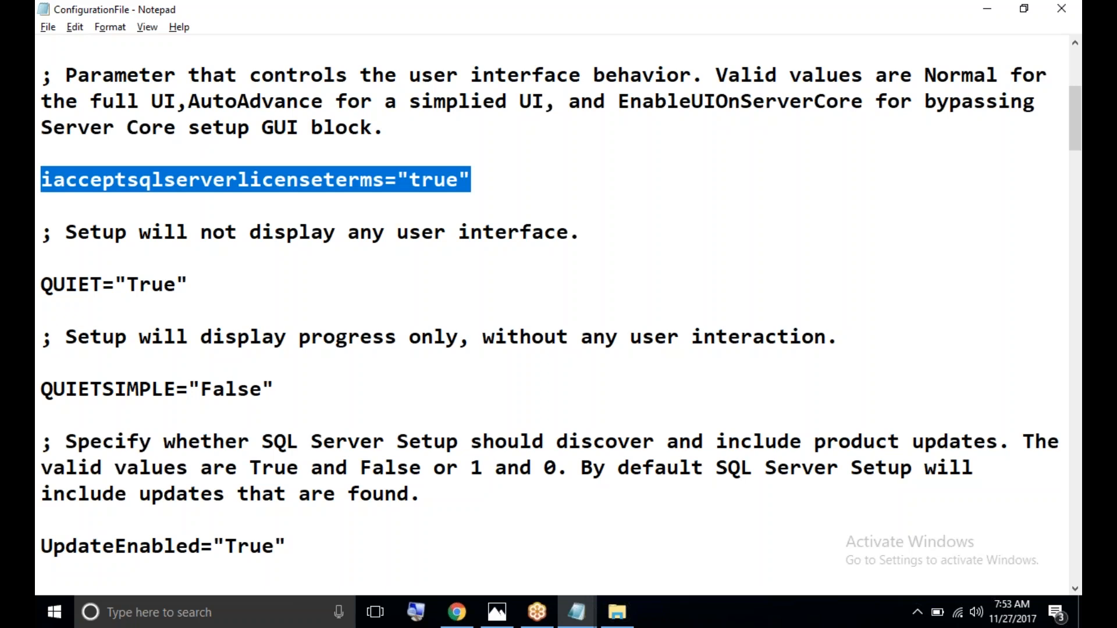
{"action": "key", "text": "alt+Tab"}
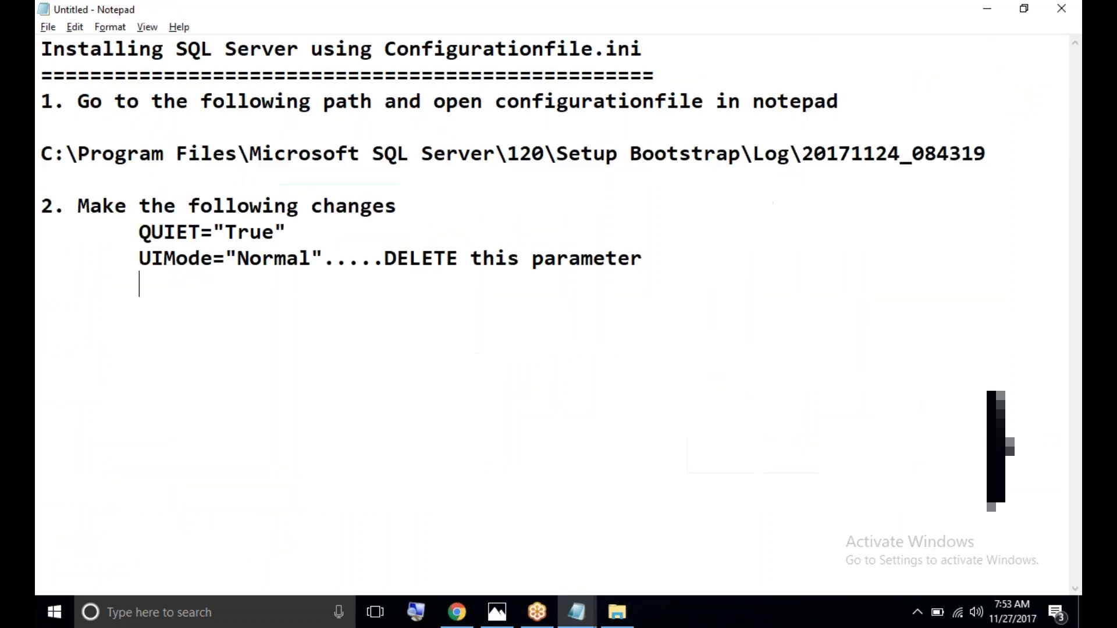
{"action": "key", "text": "ctrl+v"}
{"action": "left_click_drag", "start_coordinate": [137, 232], "coordinate": [319, 227]}
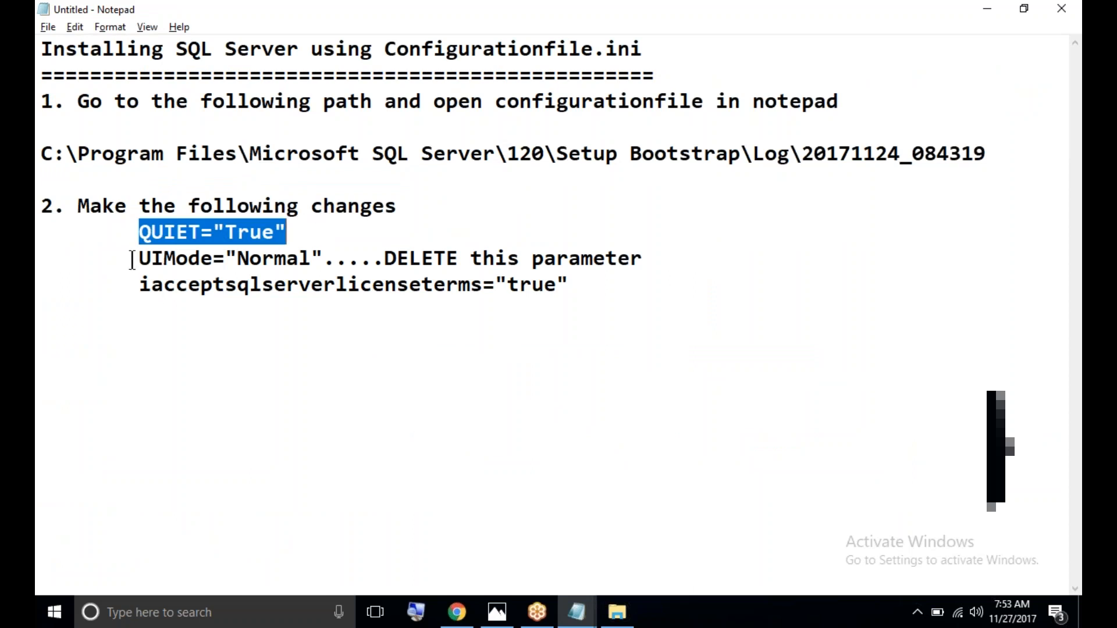
{"action": "left_click_drag", "start_coordinate": [129, 258], "coordinate": [336, 257]}
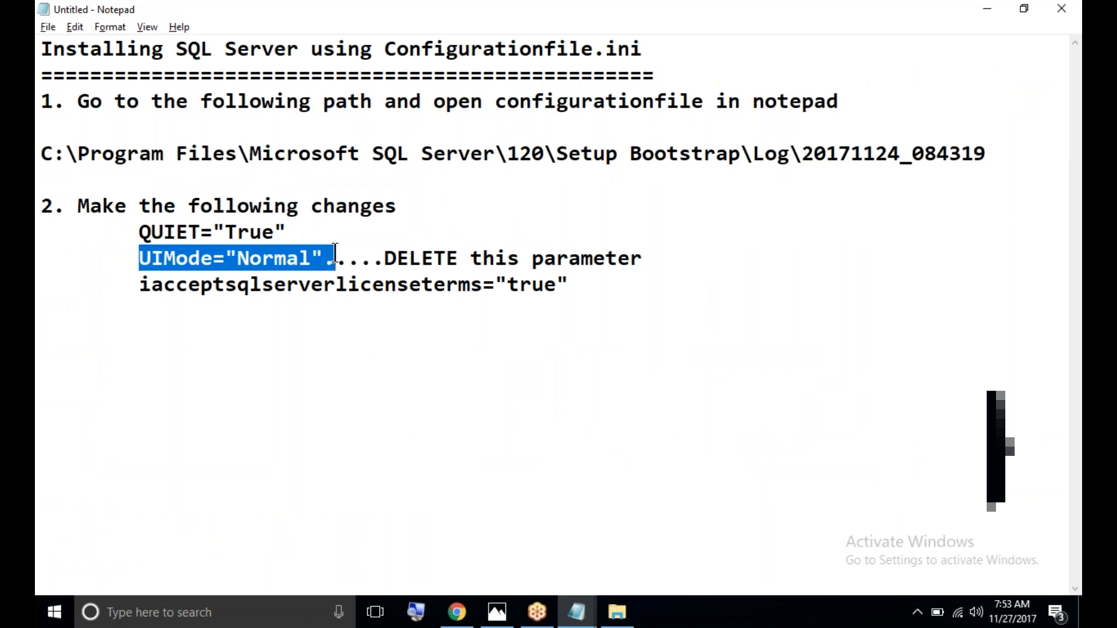
{"action": "left_click_drag", "start_coordinate": [130, 283], "coordinate": [577, 281]}
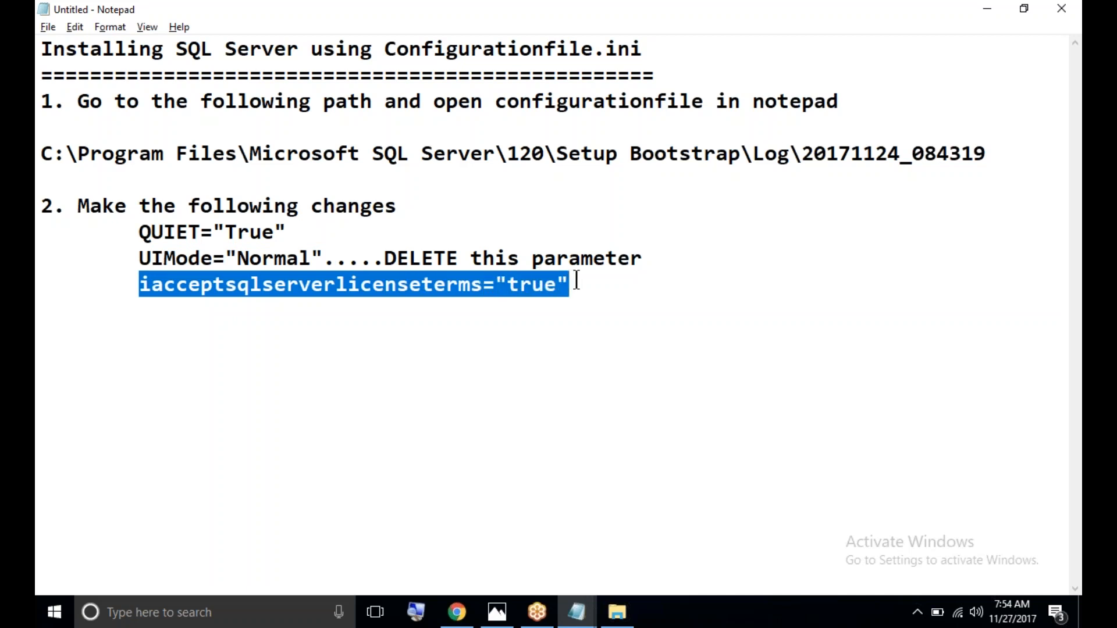
Step: Add the line "3. Change InstanceID and InstanceName" to the notes and start an indented line under it
{"action": "left_click", "coordinate": [576, 281]}
{"action": "key", "text": "Return"}
{"action": "type", "text": "3."}
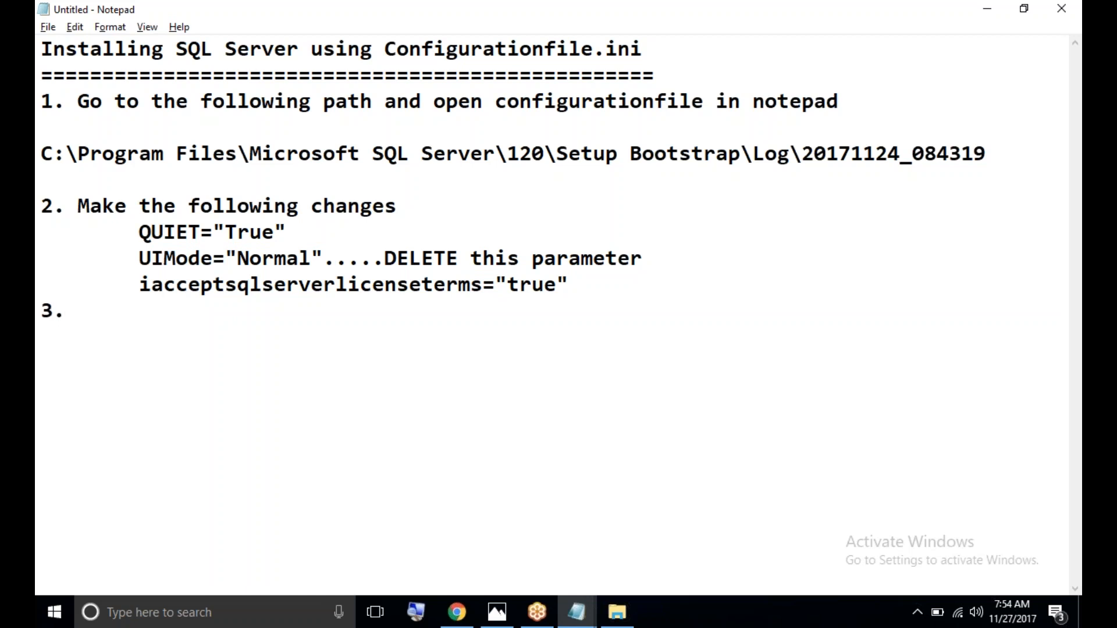
{"action": "type", "text": " Change "}
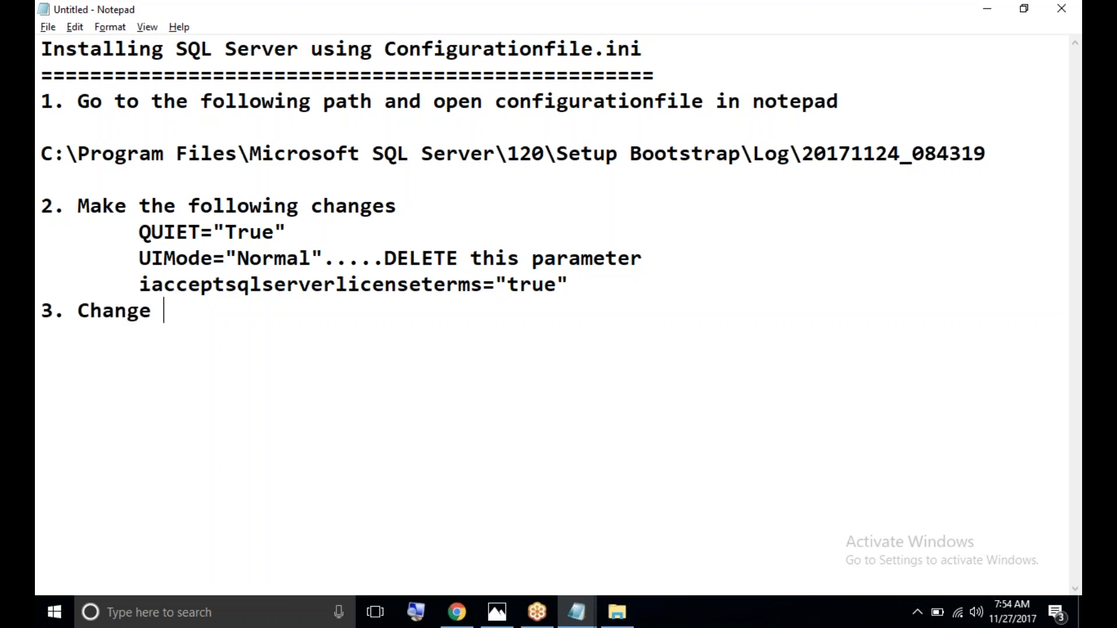
{"action": "type", "text": "Instanc"}
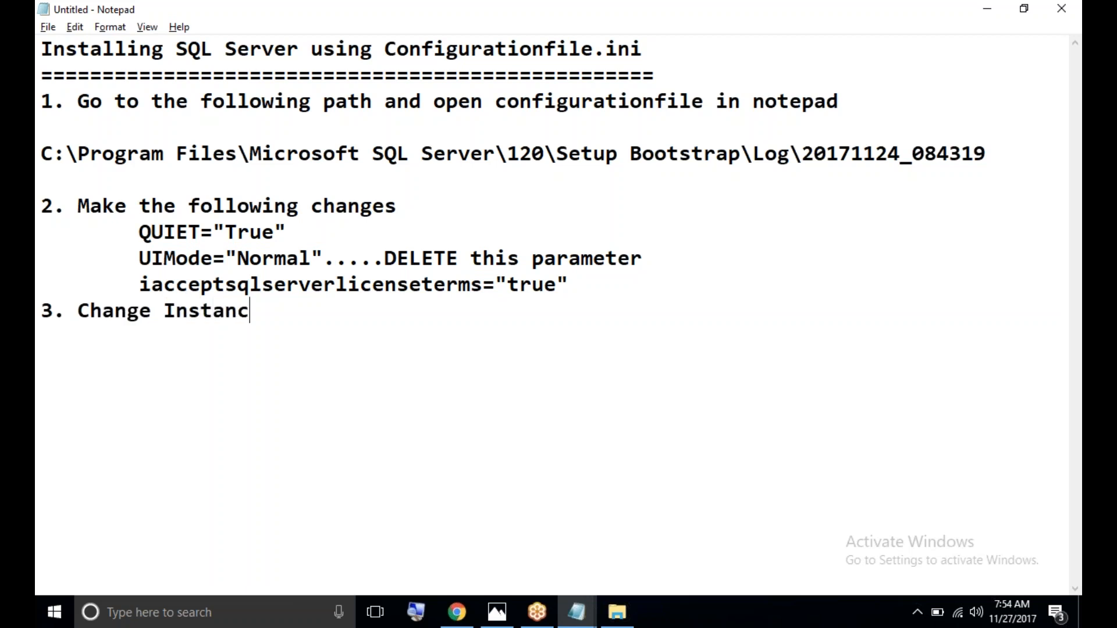
{"action": "type", "text": "eID and Insta"}
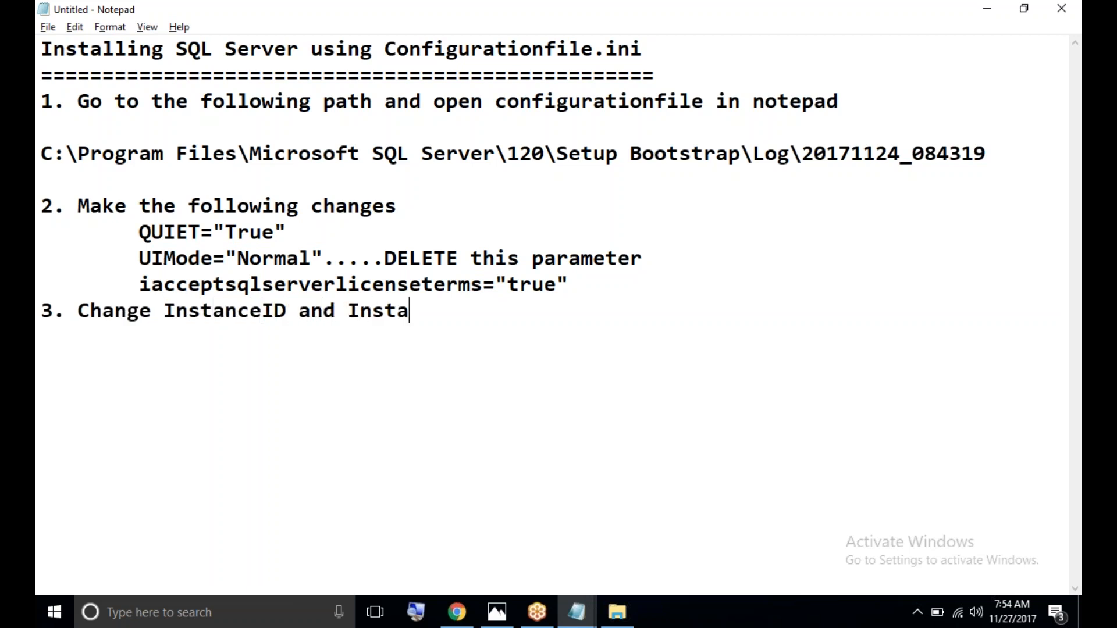
{"action": "type", "text": "nceName"}
{"action": "key", "text": "Return"}
{"action": "key", "text": "Tab"}
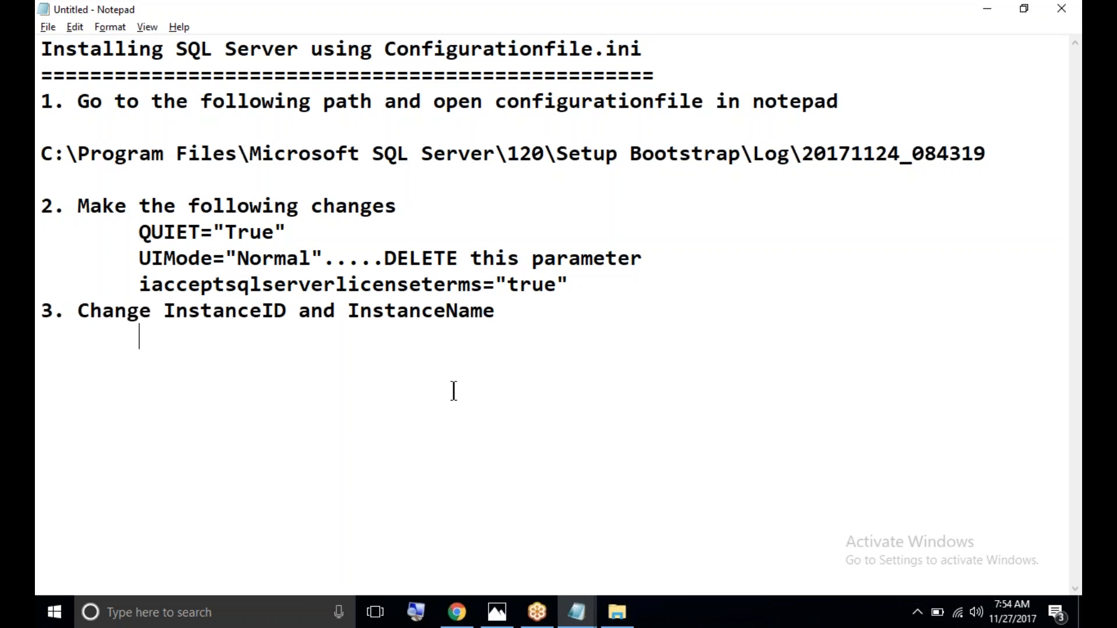
Step: Switch to the ConfigurationFile window and copy the INSTANCENAME value without its quotation marks
{"action": "key", "text": "alt+Tab"}
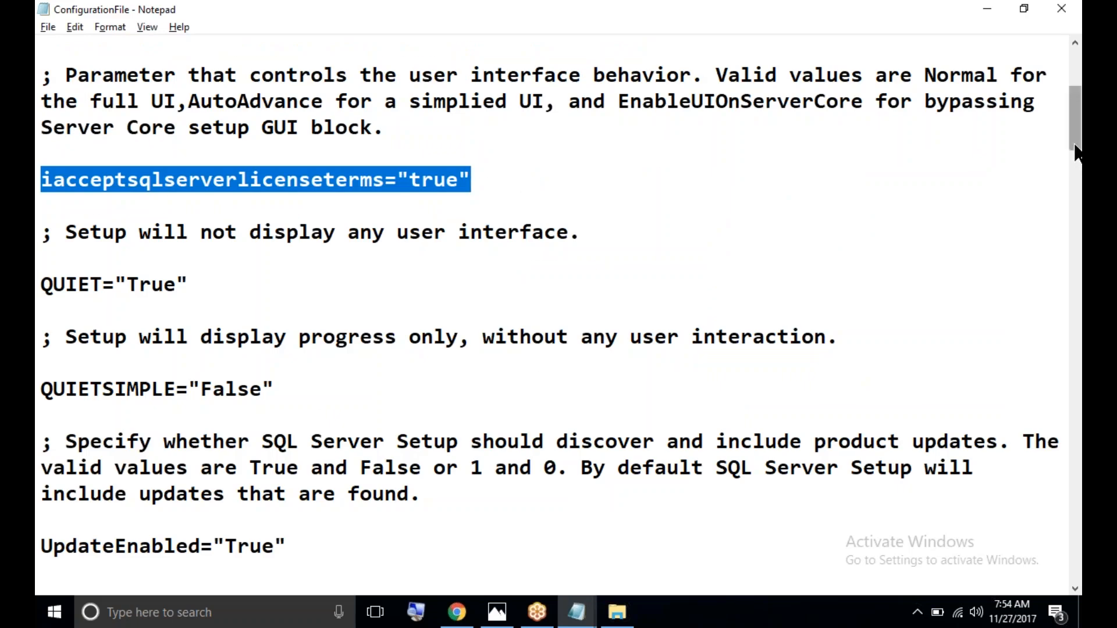
{"action": "left_click_drag", "start_coordinate": [1076, 153], "coordinate": [1078, 346]}
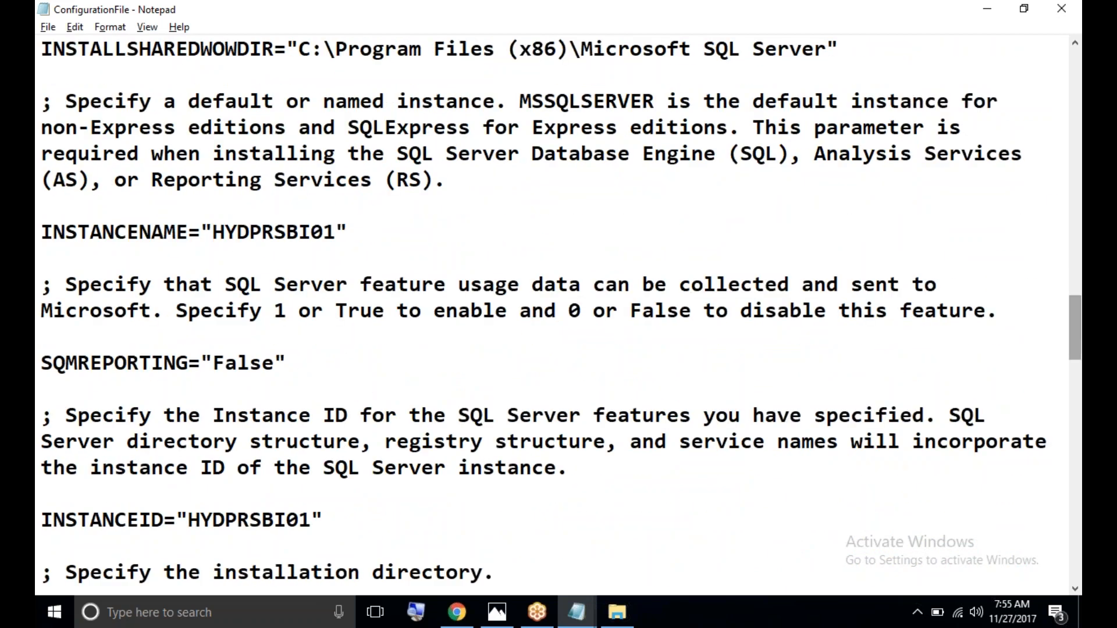
{"action": "left_click_drag", "start_coordinate": [215, 233], "coordinate": [336, 238]}
{"action": "key", "text": "ctrl+c"}
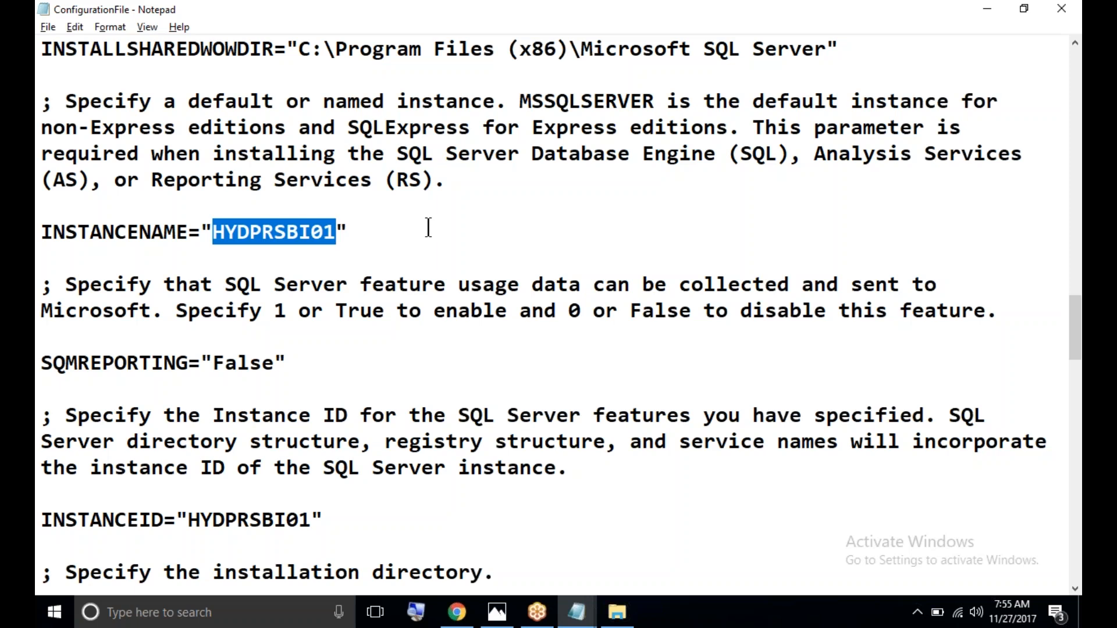
Step: Set up a find-and-replace from the start of the configuration file, with HYDPRSBI01 as search text and HYDMETRO as replacement
{"action": "left_click_drag", "start_coordinate": [1076, 329], "coordinate": [1076, 325]}
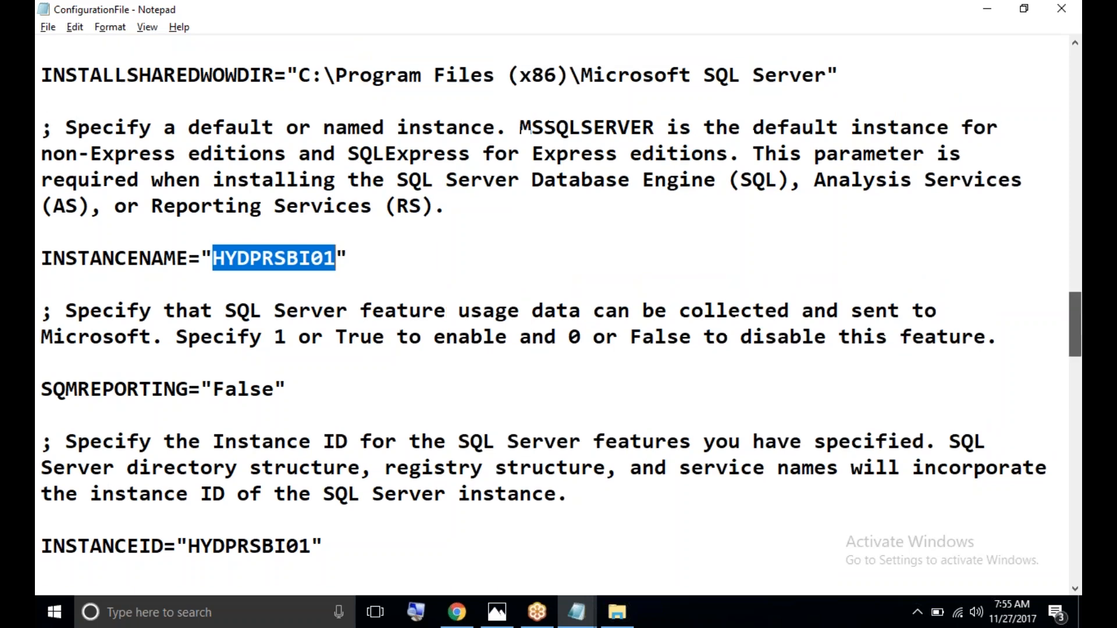
{"action": "scroll", "coordinate": [529, 128], "scroll_direction": "up", "scroll_amount": 20}
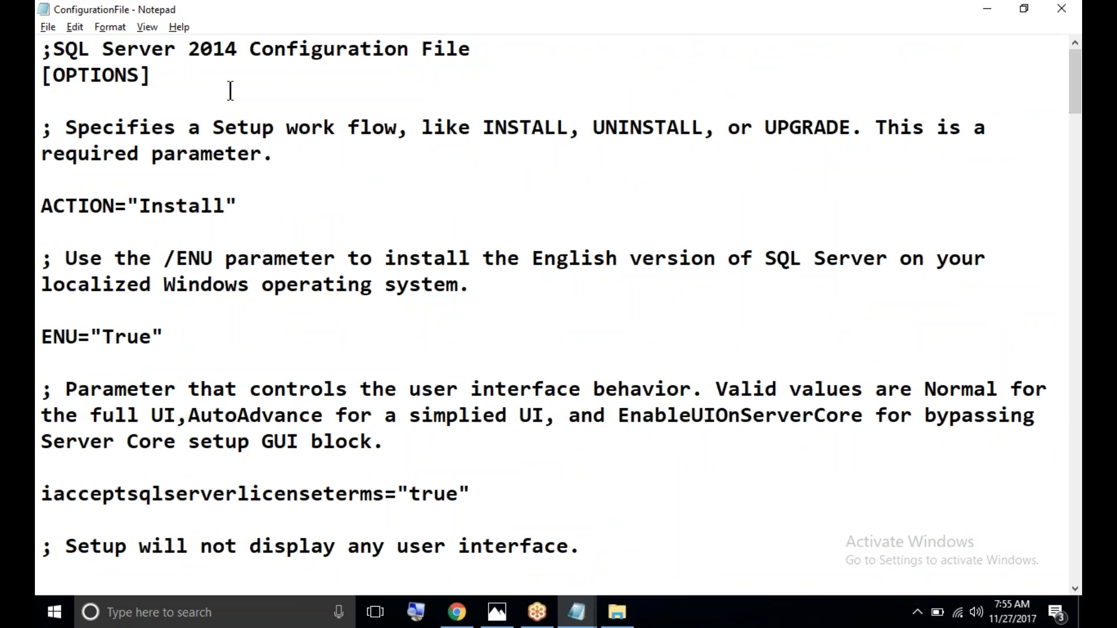
{"action": "left_click", "coordinate": [77, 25]}
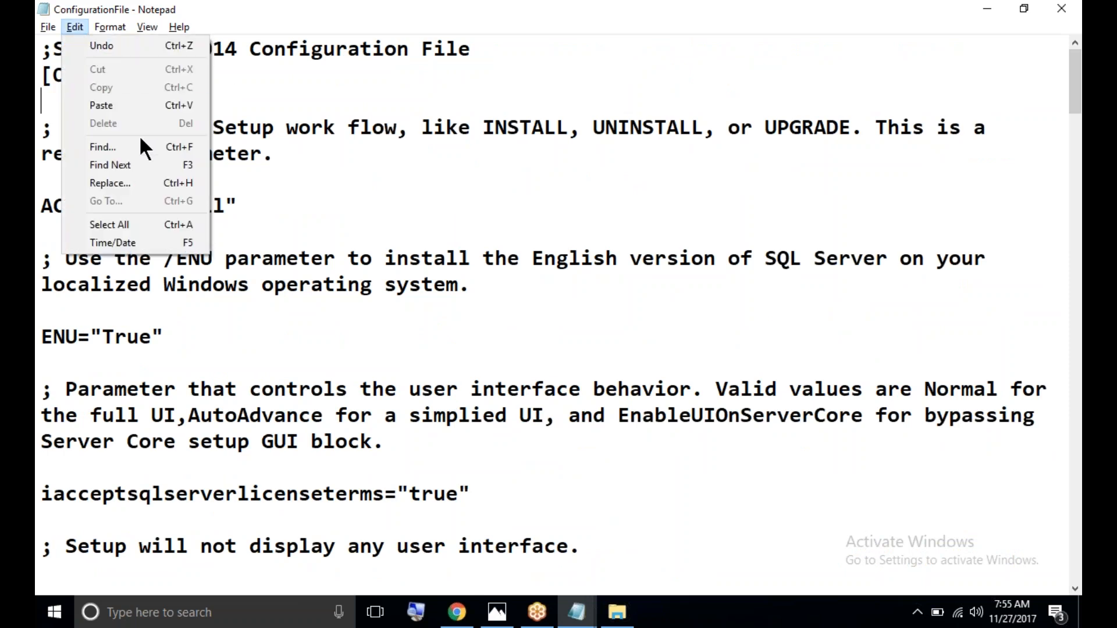
{"action": "left_click", "coordinate": [161, 182]}
{"action": "key", "text": "ctrl+v"}
{"action": "left_click_drag", "start_coordinate": [226, 106], "coordinate": [506, 149]}
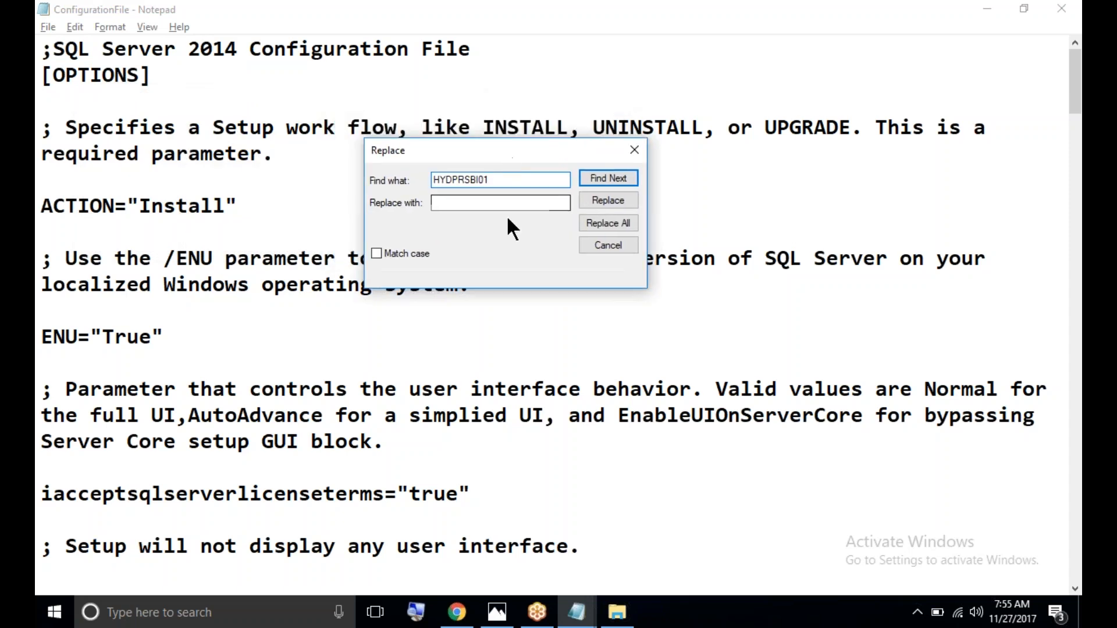
{"action": "left_click", "coordinate": [497, 204]}
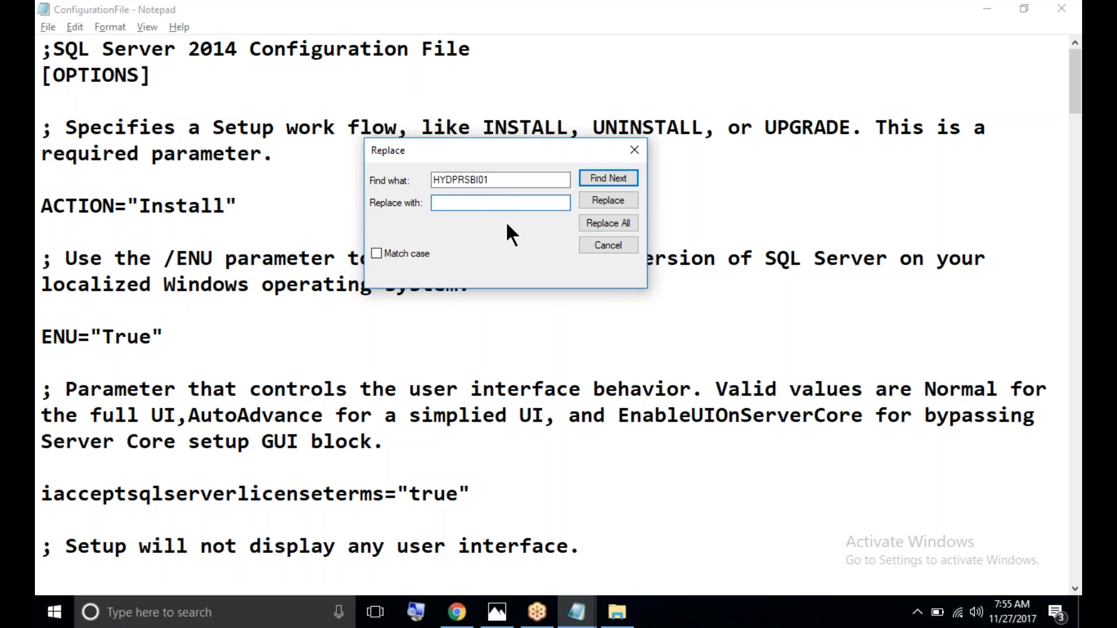
{"action": "type", "text": "HYD"}
{"action": "key", "text": "BackSpace"}
{"action": "key", "text": "BackSpace"}
{"action": "type", "text": "YDMETRO"}
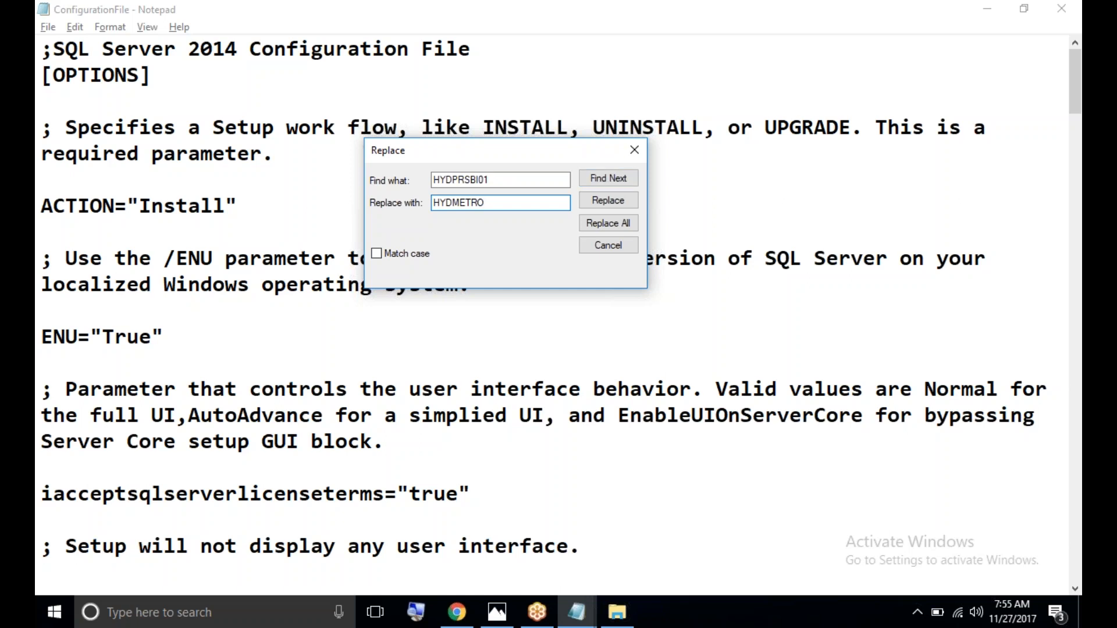
Step: Launch SQL Server Management Studio with ssms and browse for the existing Analysis Services and other server instances
{"action": "key", "text": "super+r"}
{"action": "type", "text": "ssms"}
{"action": "key", "text": "Return"}
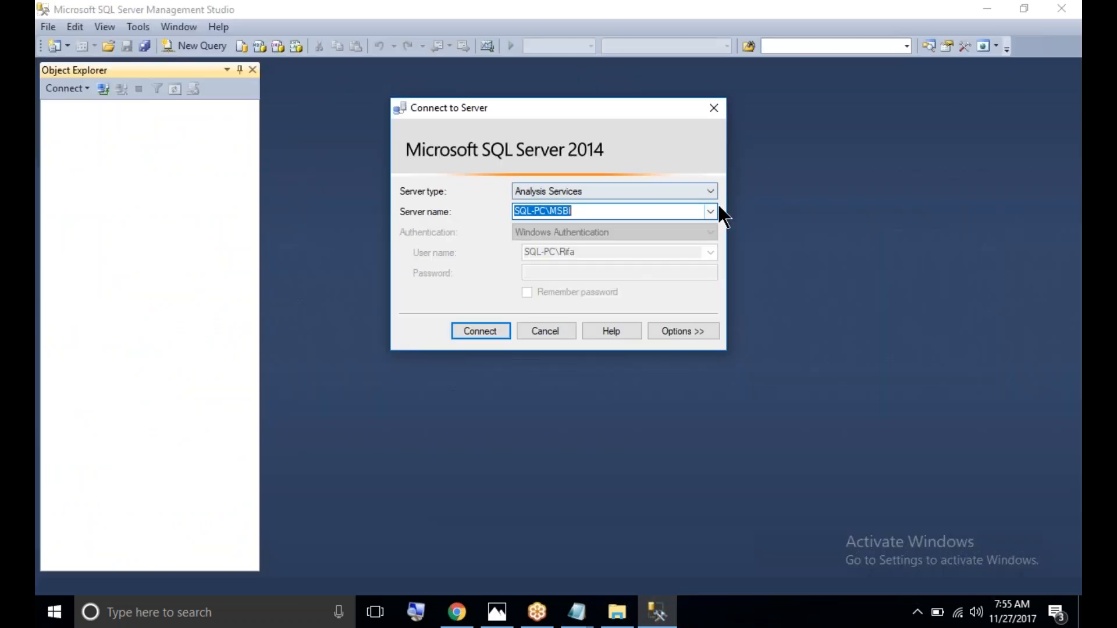
{"action": "left_click", "coordinate": [712, 211]}
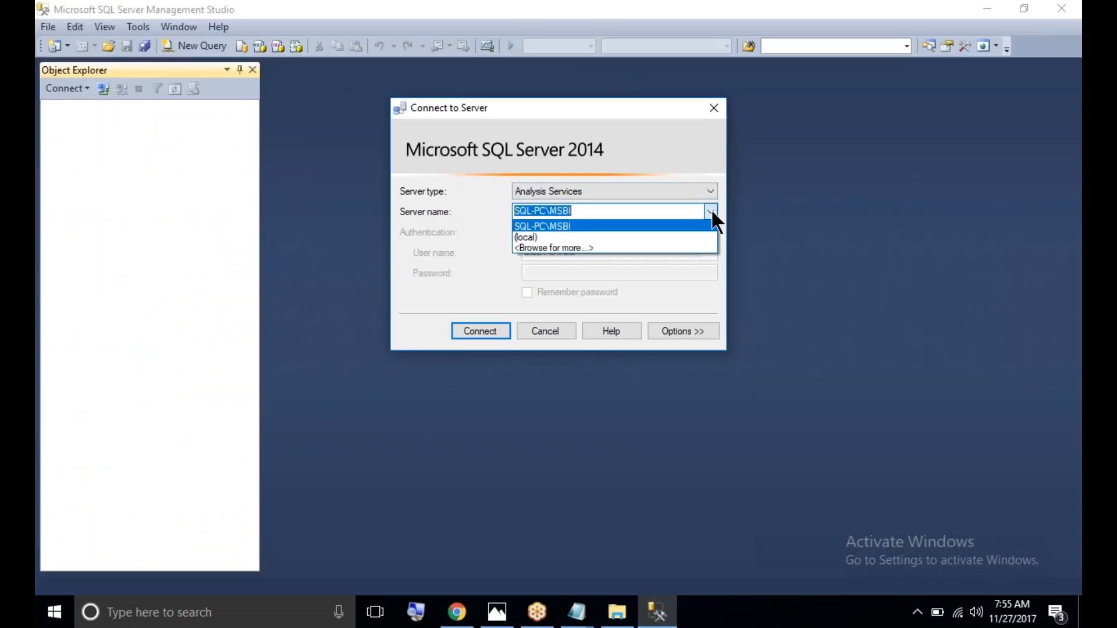
{"action": "left_click", "coordinate": [600, 247]}
{"action": "left_click", "coordinate": [438, 146]}
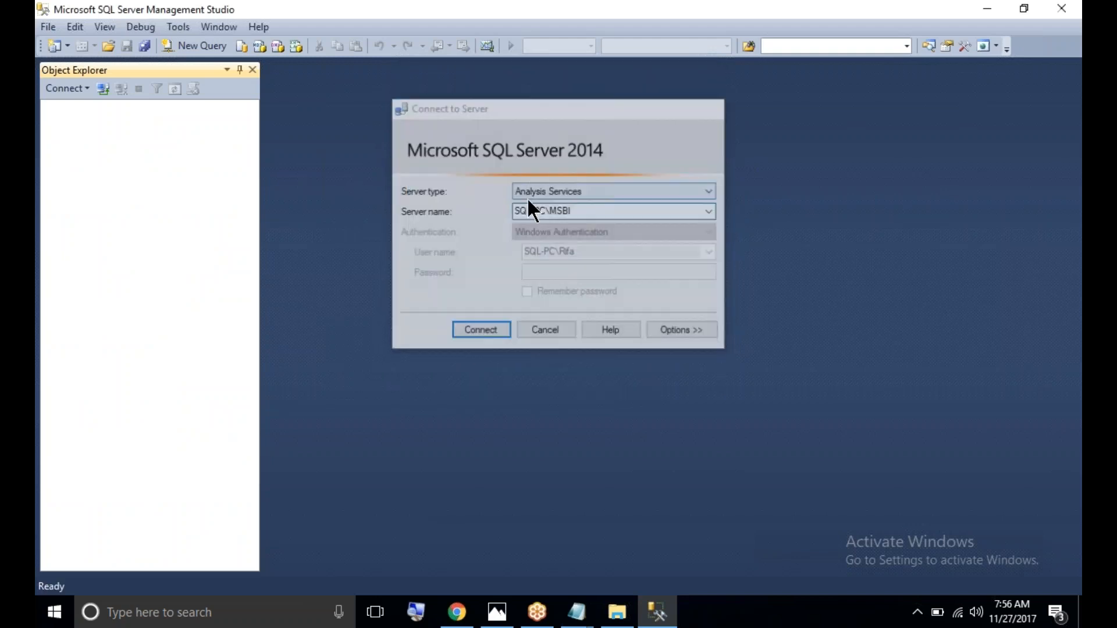
Step: Return to the ConfigurationFile window and replace all occurrences of HYDPRSBI01 with HYDMETRO
{"action": "key", "text": "alt+Tab"}
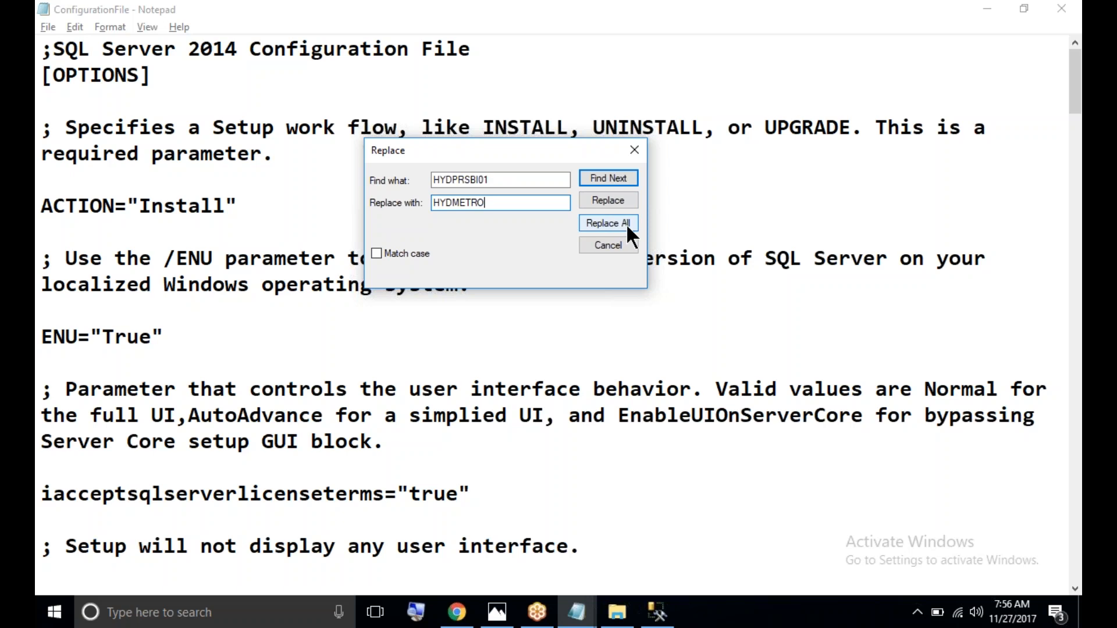
{"action": "left_click", "coordinate": [626, 223]}
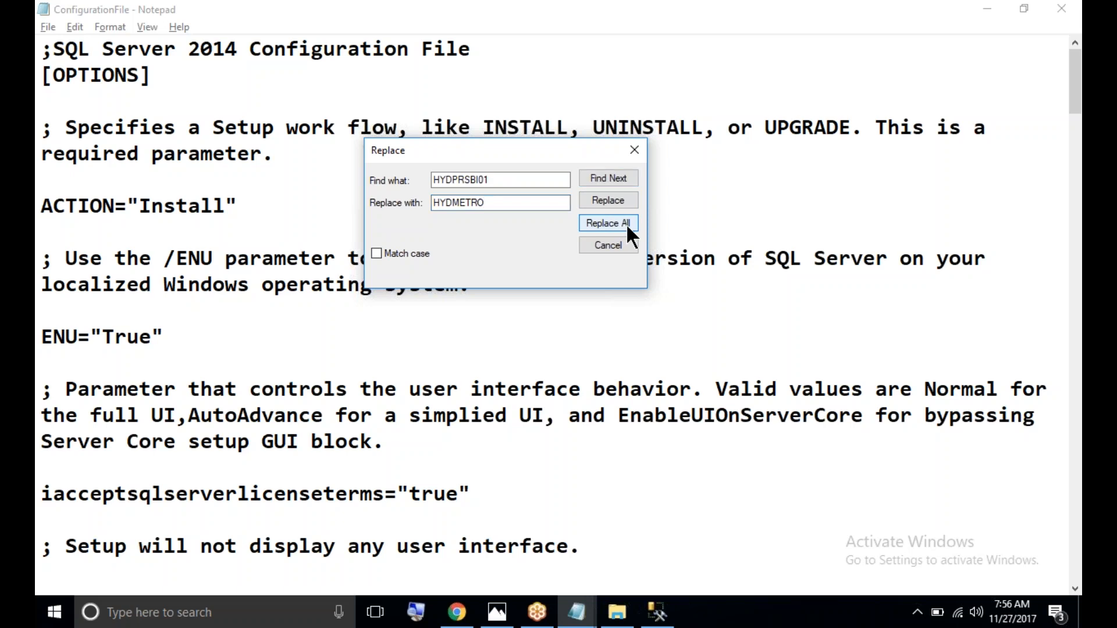
{"action": "left_click", "coordinate": [594, 245]}
Step: Save the edited file to the Desktop as ConfigurationFile, overwriting the existing ConfigurationFile.ini
{"action": "left_click", "coordinate": [49, 27]}
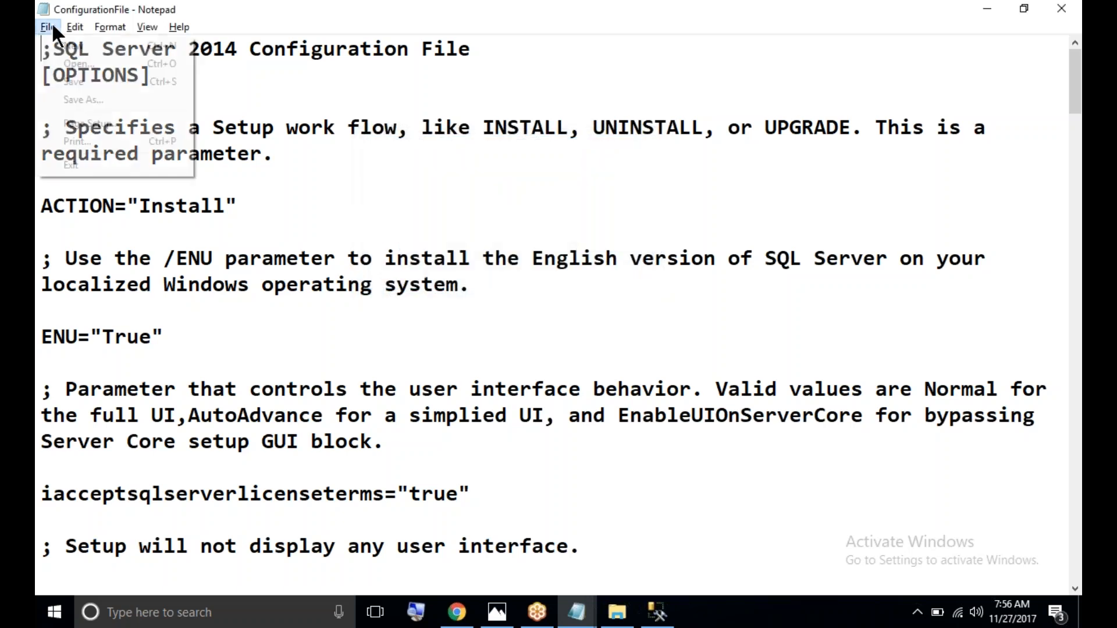
{"action": "left_click", "coordinate": [107, 97]}
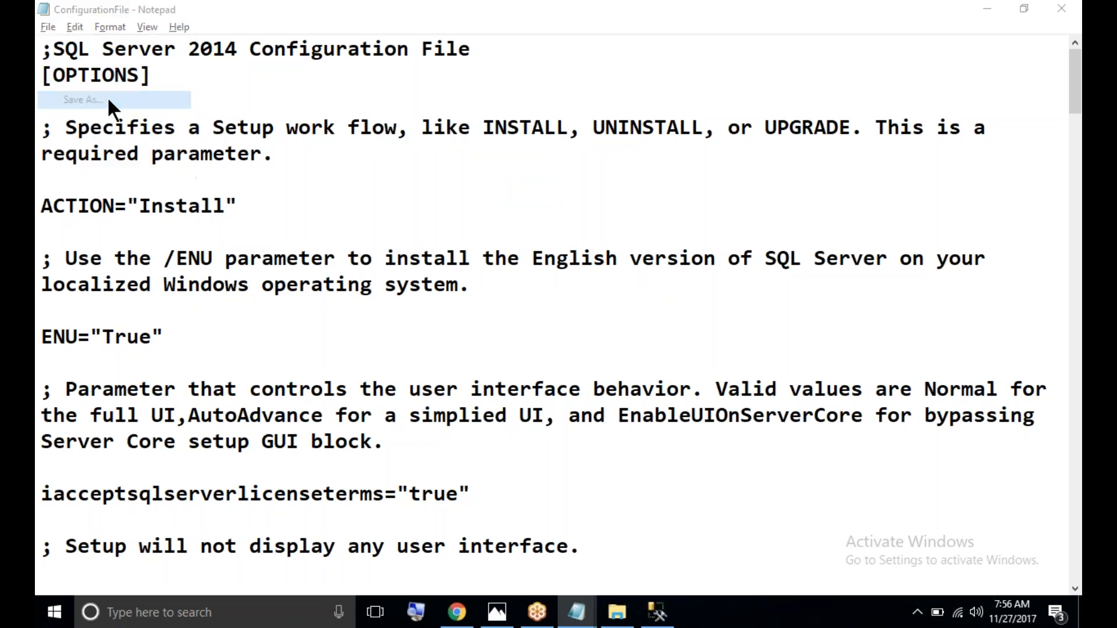
{"action": "left_click", "coordinate": [318, 183]}
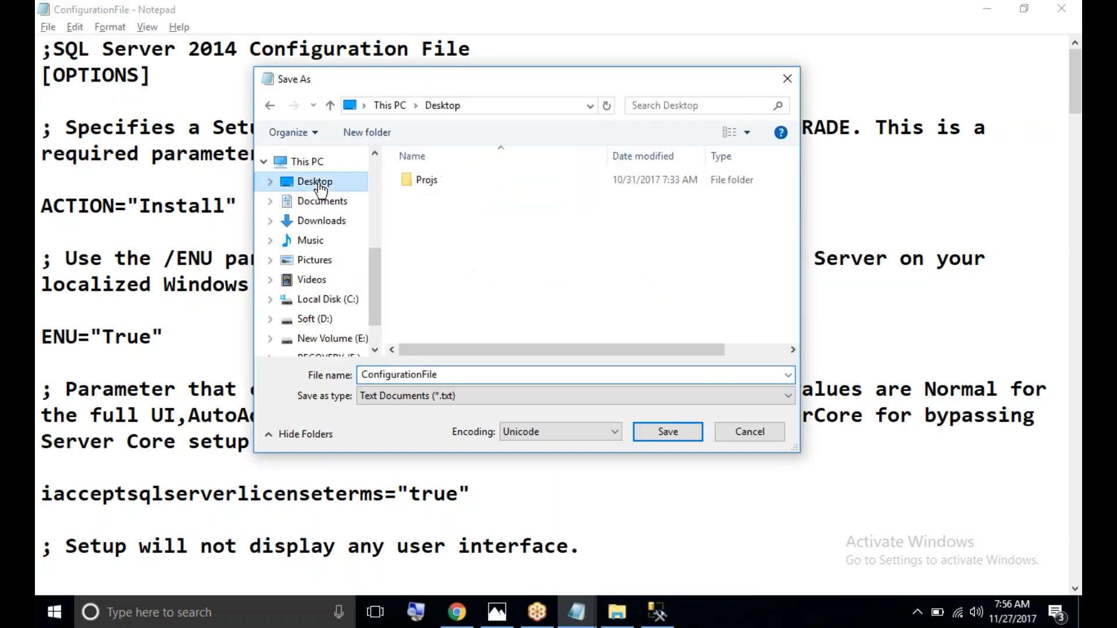
{"action": "left_click", "coordinate": [673, 431]}
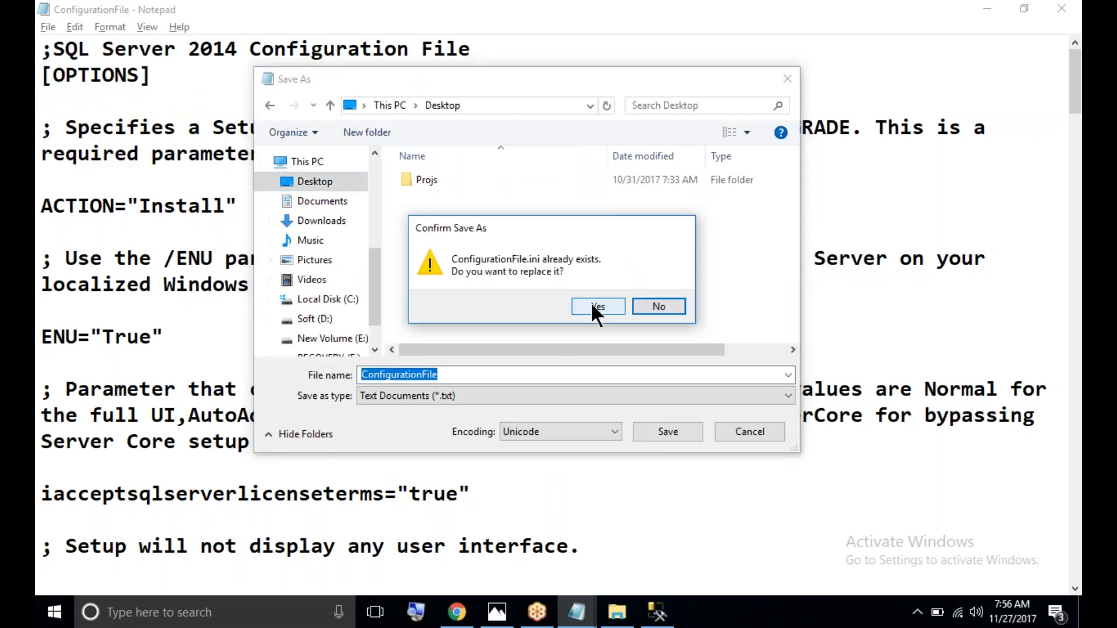
{"action": "left_click", "coordinate": [591, 305]}
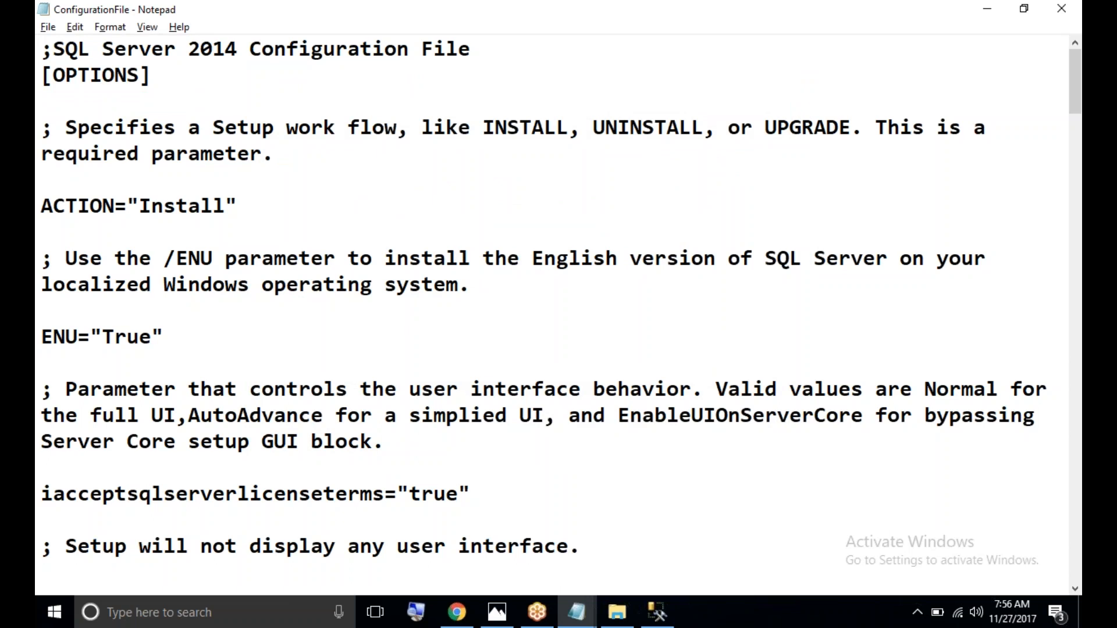
Step: Switch to the untitled notes and add the indented line "--Edit->Replace......" under item 3
{"action": "key", "text": "alt+Tab"}
{"action": "key", "text": "Tab"}
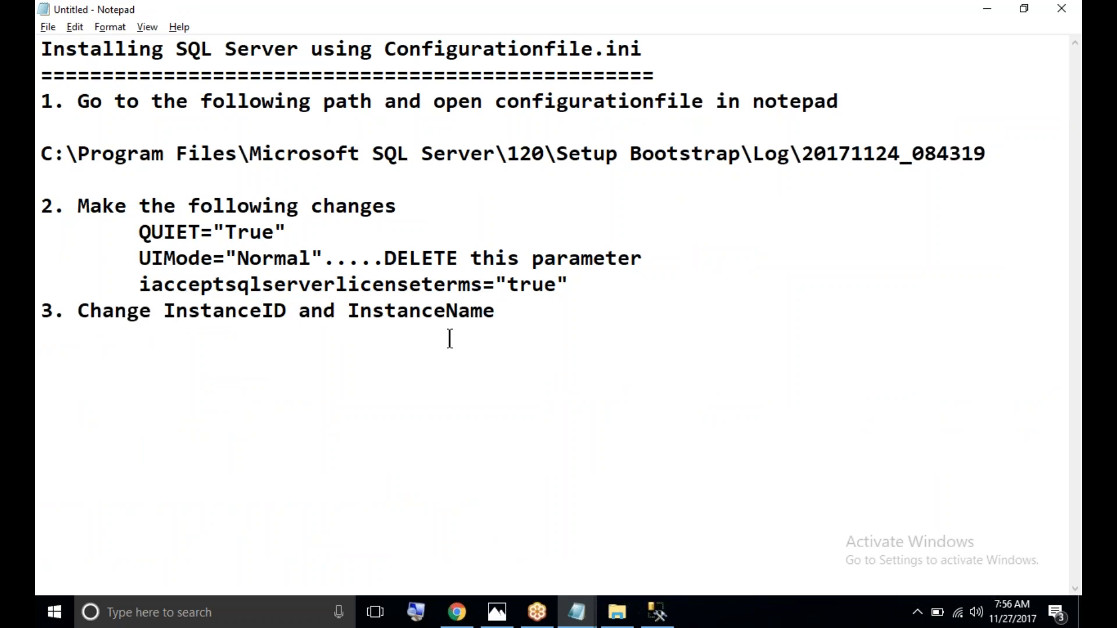
{"action": "type", "text": "--Edit"}
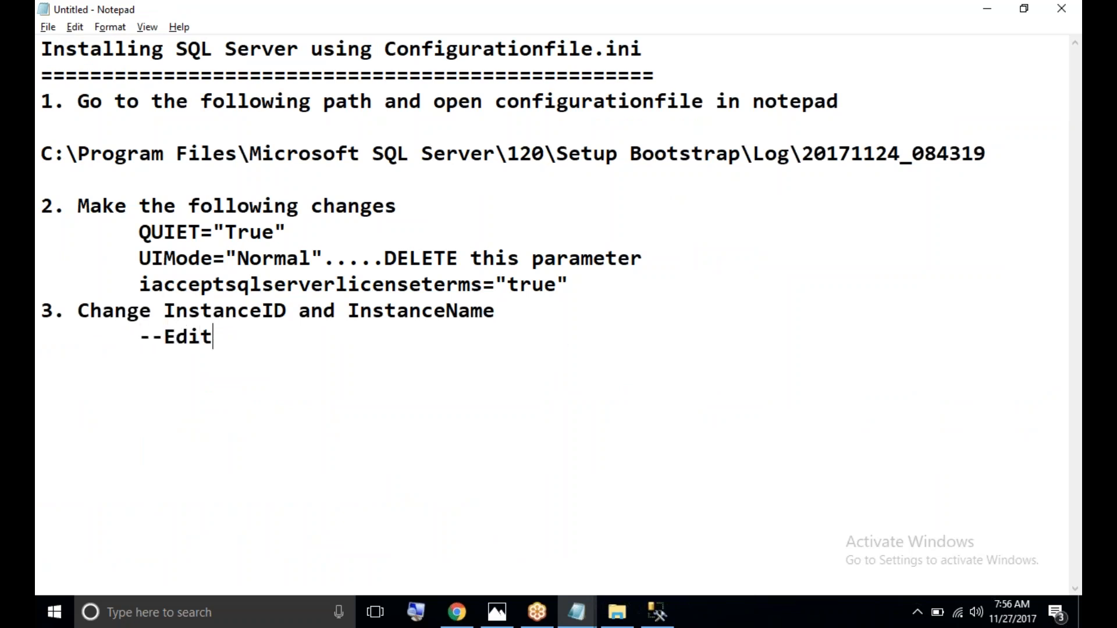
{"action": "type", "text": "->Replace......"}
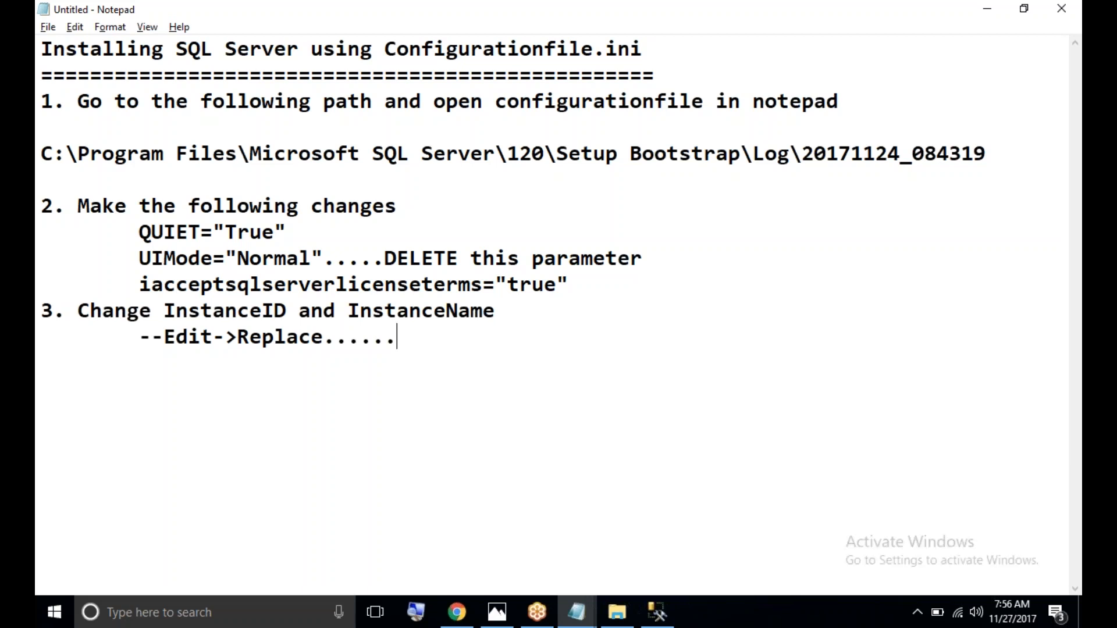
Step: Add the note lines "4. Save the file" and "5. Open SQL Server Installation Center by using setup.exe"
{"action": "type", "text": "4. Save the file"}
{"action": "key", "text": "Return"}
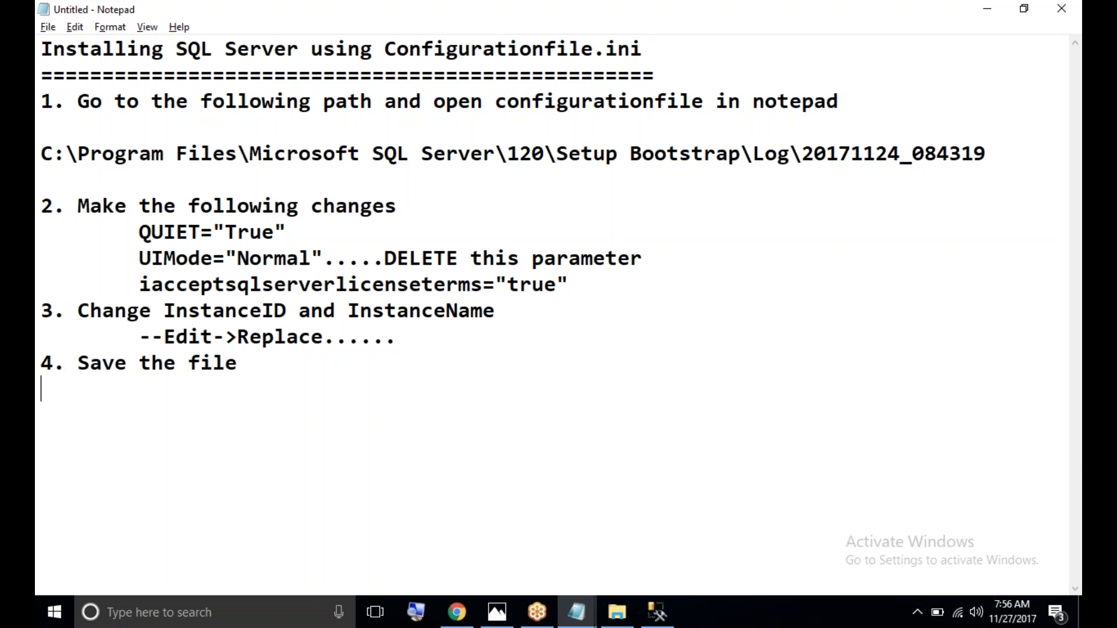
{"action": "type", "text": "5. Open "}
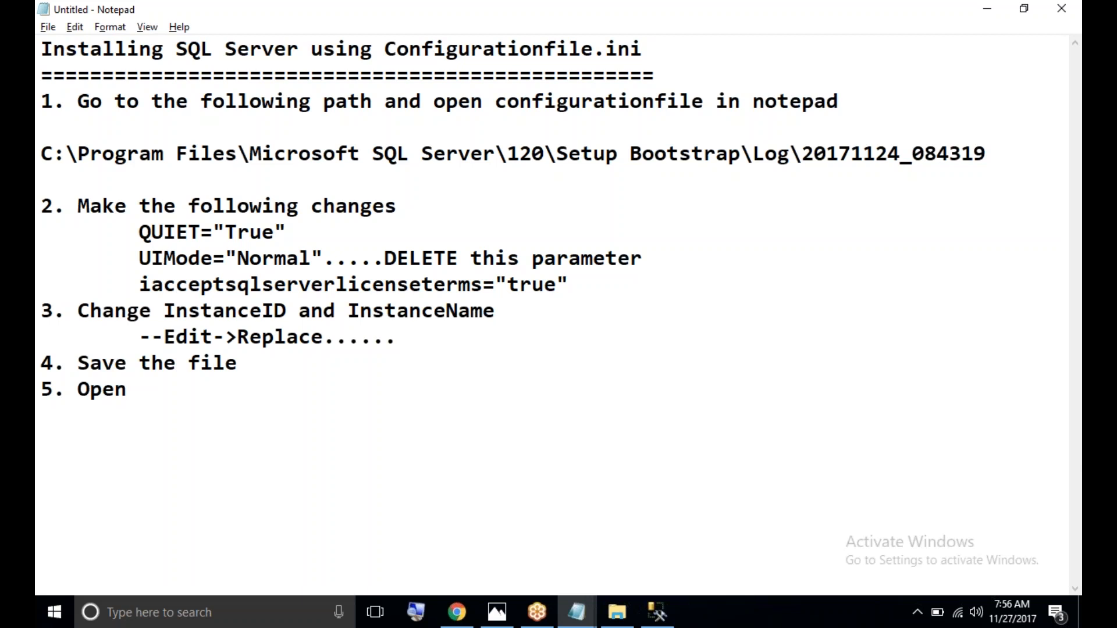
{"action": "type", "text": "SQL Server "}
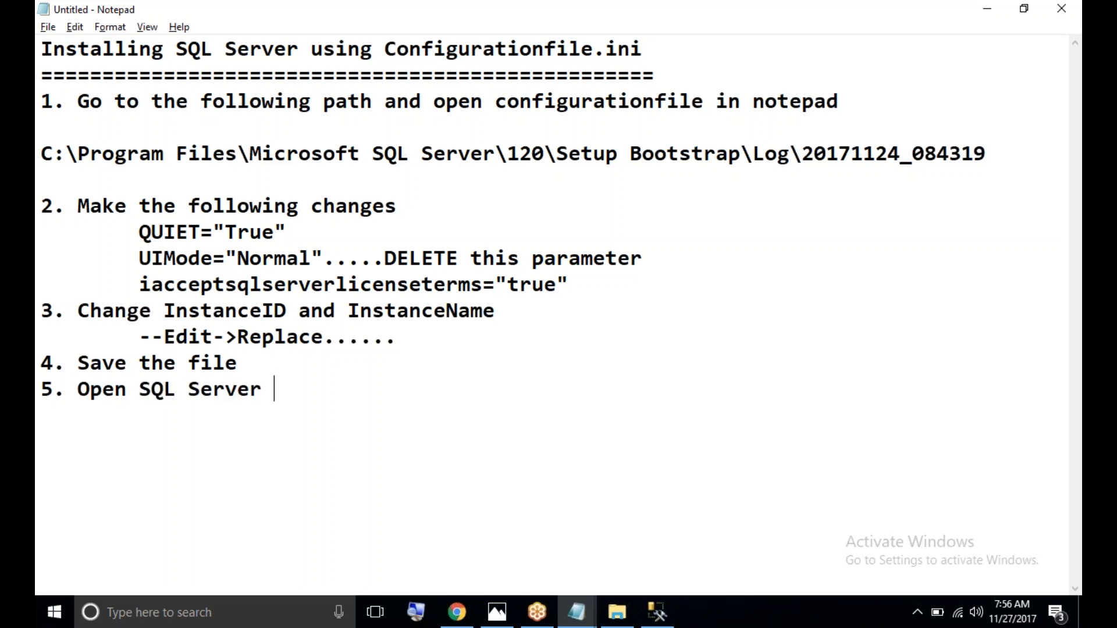
{"action": "type", "text": "Installat"}
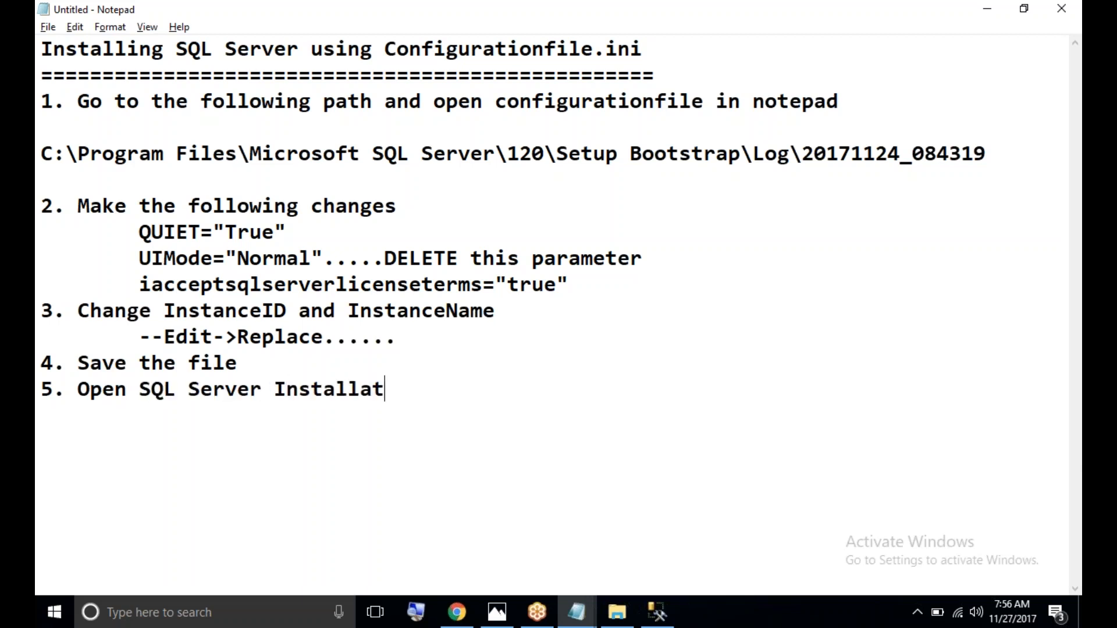
{"action": "type", "text": "ion Center by using setup.exe"}
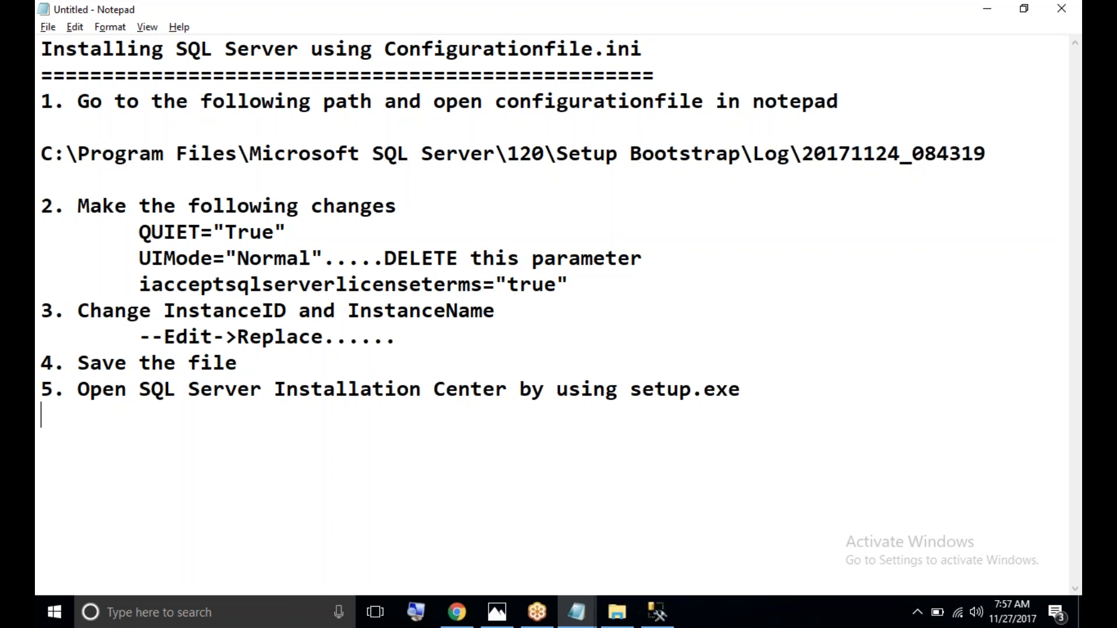
{"action": "key", "text": "Return"}
Step: Add the note line '6. Go to Advance-->Select option "Install based on configuration file"....'
{"action": "type", "text": "6. Go to Advance"}
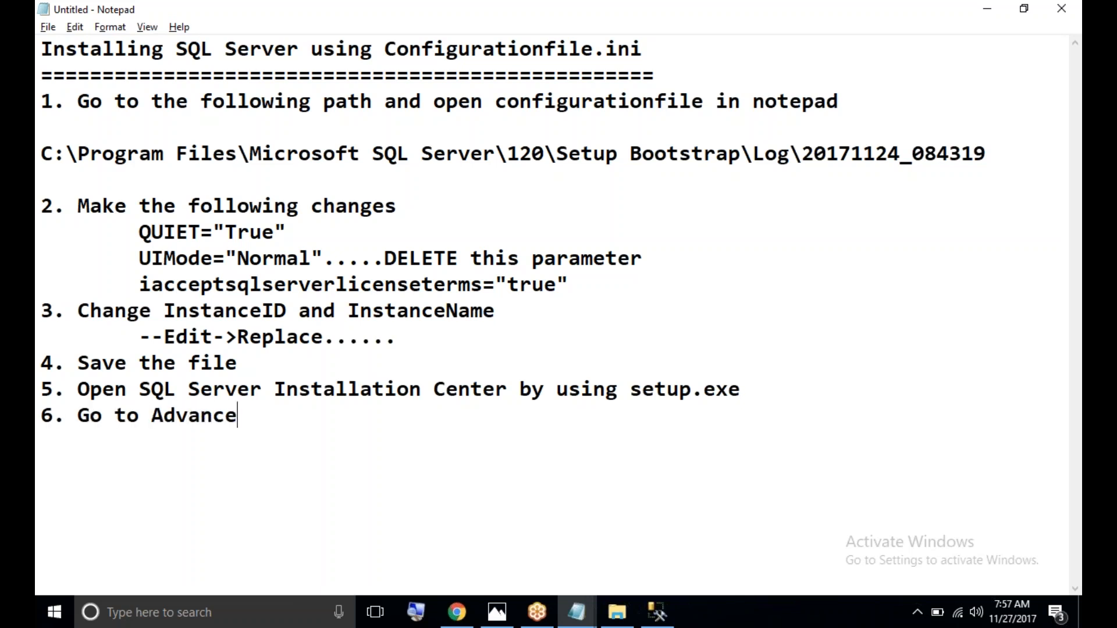
{"action": "type", "text": "-->Select option \"Install based on co"}
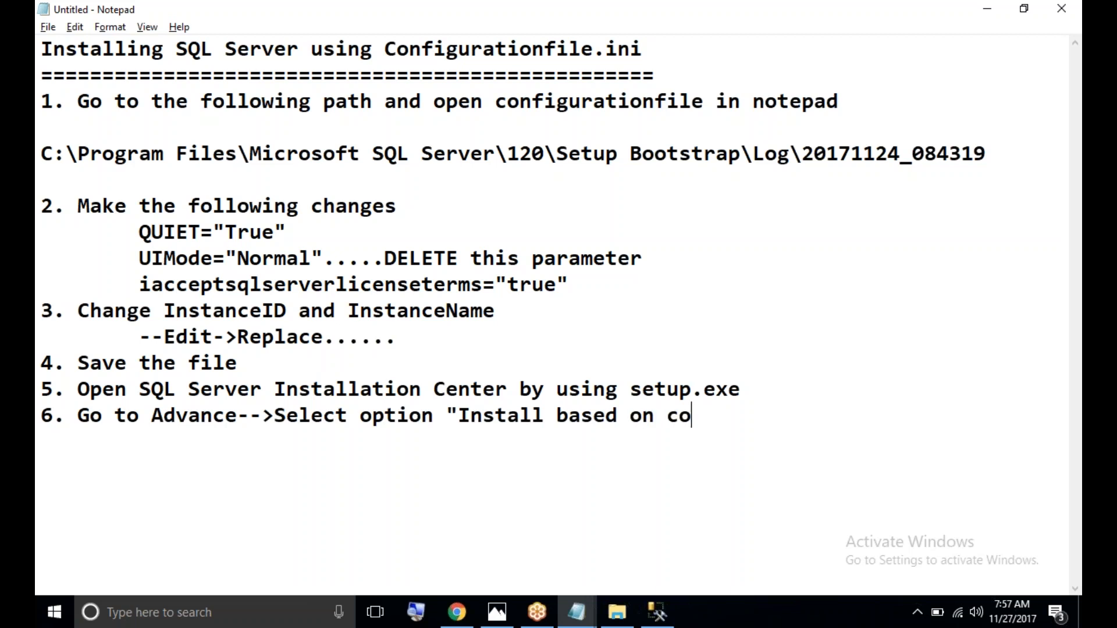
{"action": "type", "text": "nfiguration file"}
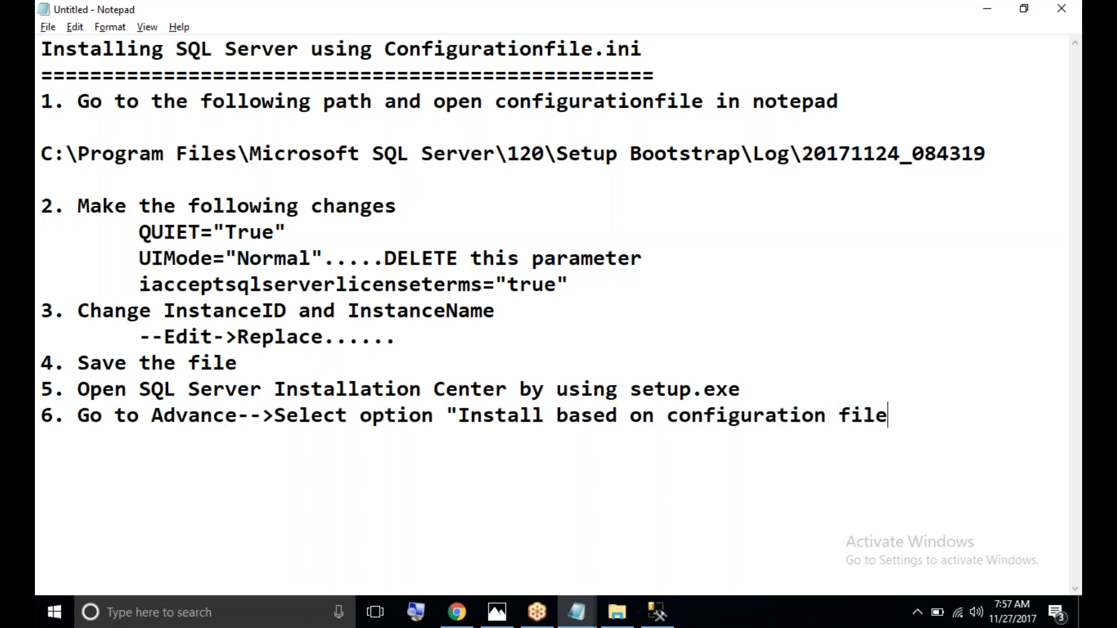
{"action": "type", "text": "\"...."}
Step: Add the indented line "Select Configurationfile.ini.....open..." under item 6 and start a new line below it
{"action": "key", "text": "Return"}
{"action": "key", "text": "Tab"}
{"action": "type", "text": "Select C"}
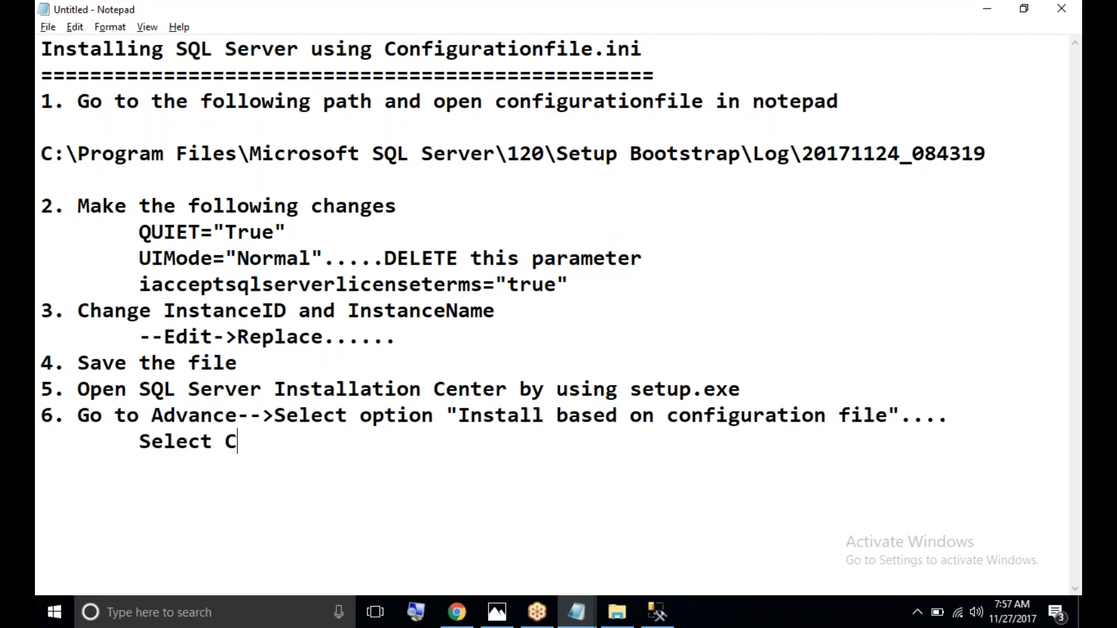
{"action": "type", "text": "onfiguraton"}
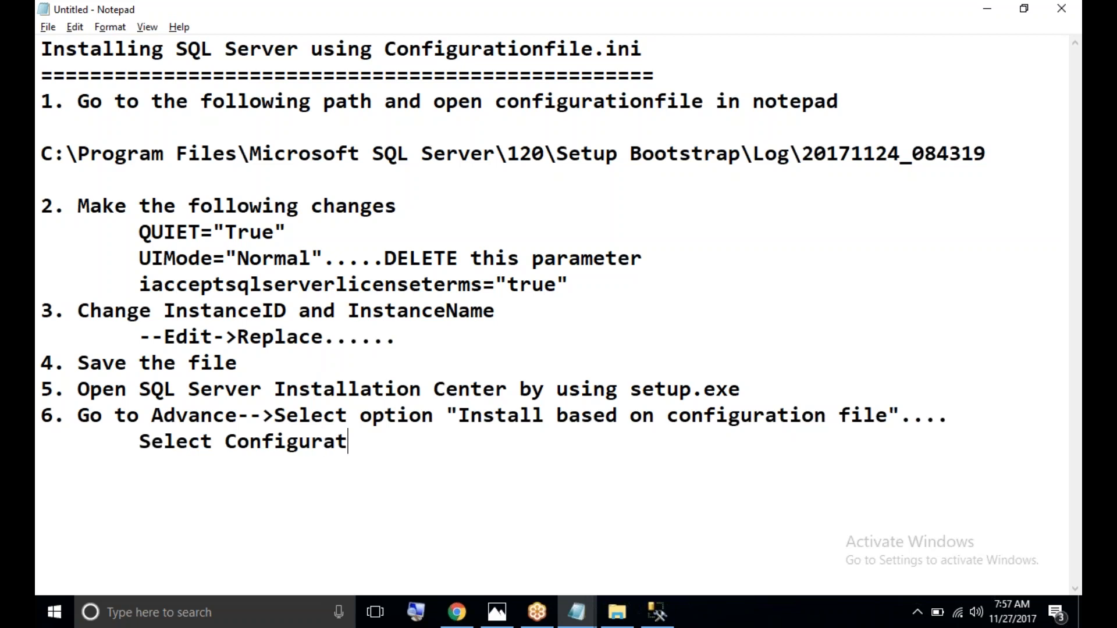
{"action": "key", "text": "BackSpace"}
{"action": "key", "text": "BackSpace"}
{"action": "type", "text": "ionfile"}
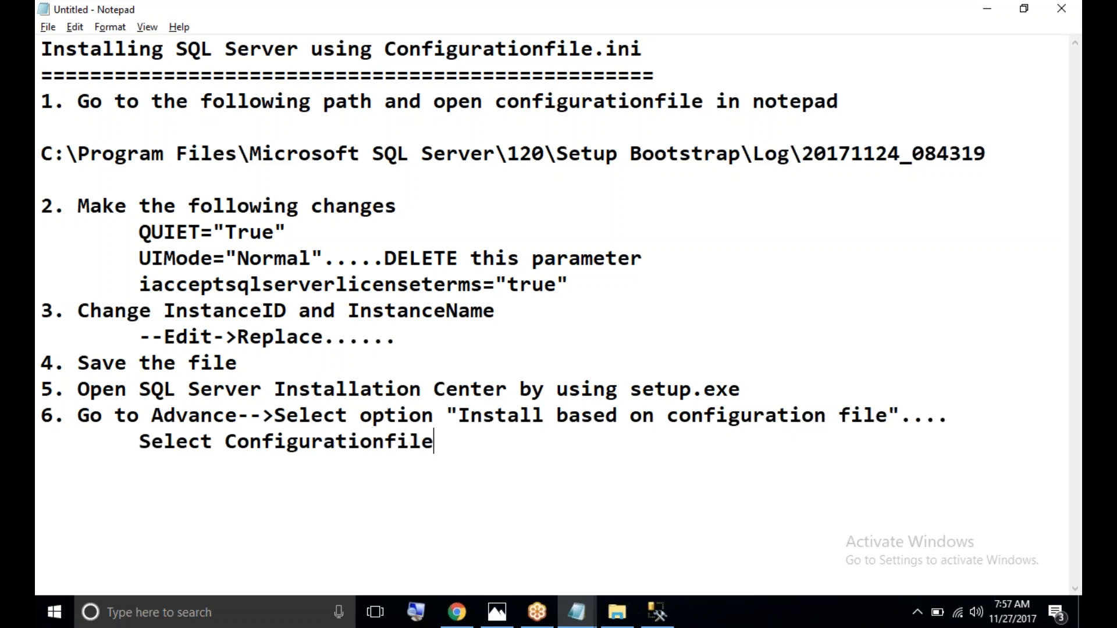
{"action": "type", "text": ".ini.....open..."}
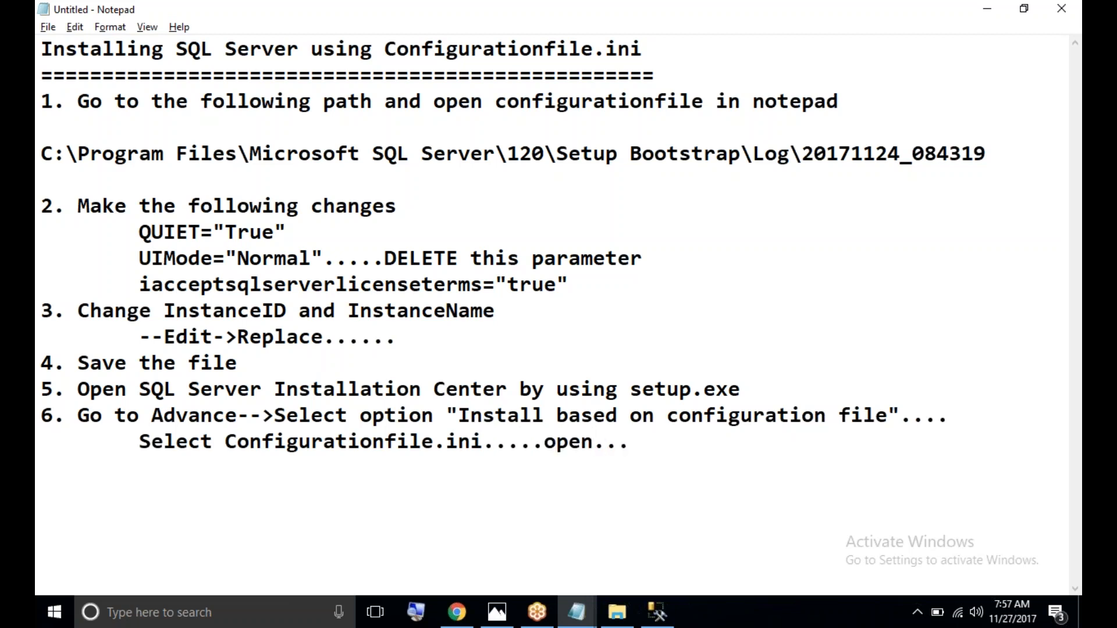
{"action": "key", "text": "Return"}
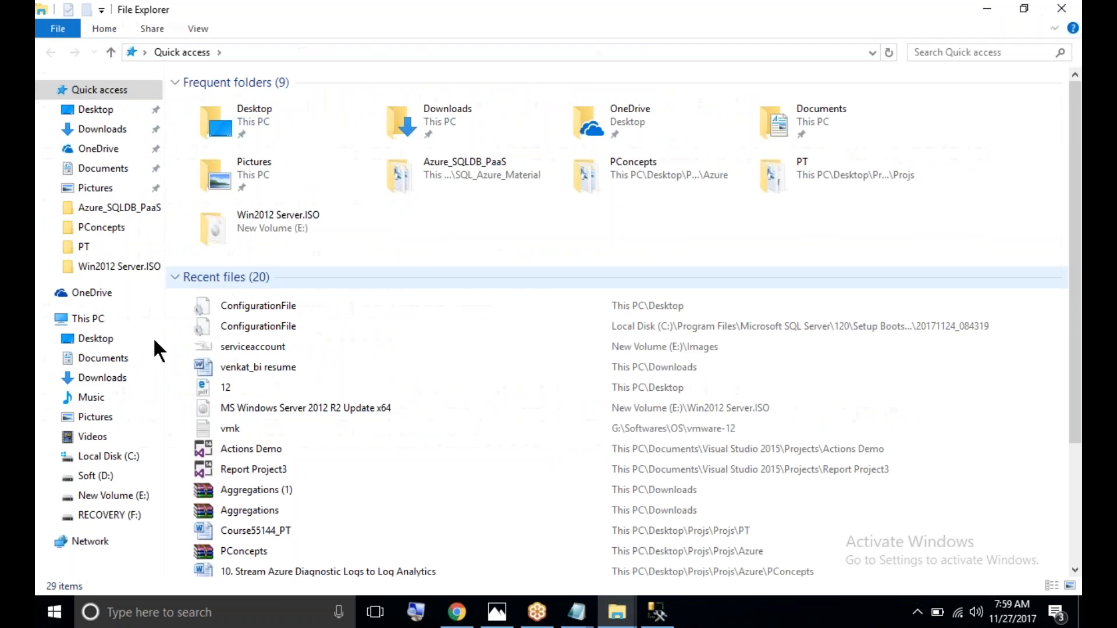
Step: In File Explorer, run the setup application from D:\Softwares\SQL SERVER 2014 and minimize the folder window
{"action": "left_click", "coordinate": [105, 476]}
{"action": "double_click", "coordinate": [244, 169]}
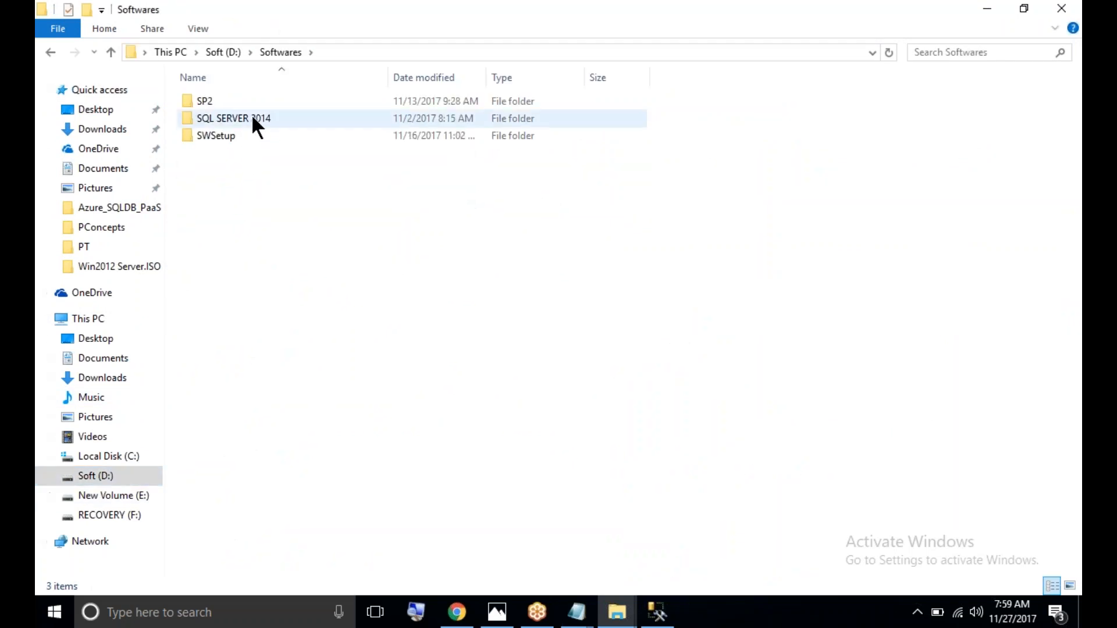
{"action": "double_click", "coordinate": [250, 118]}
{"action": "double_click", "coordinate": [219, 274]}
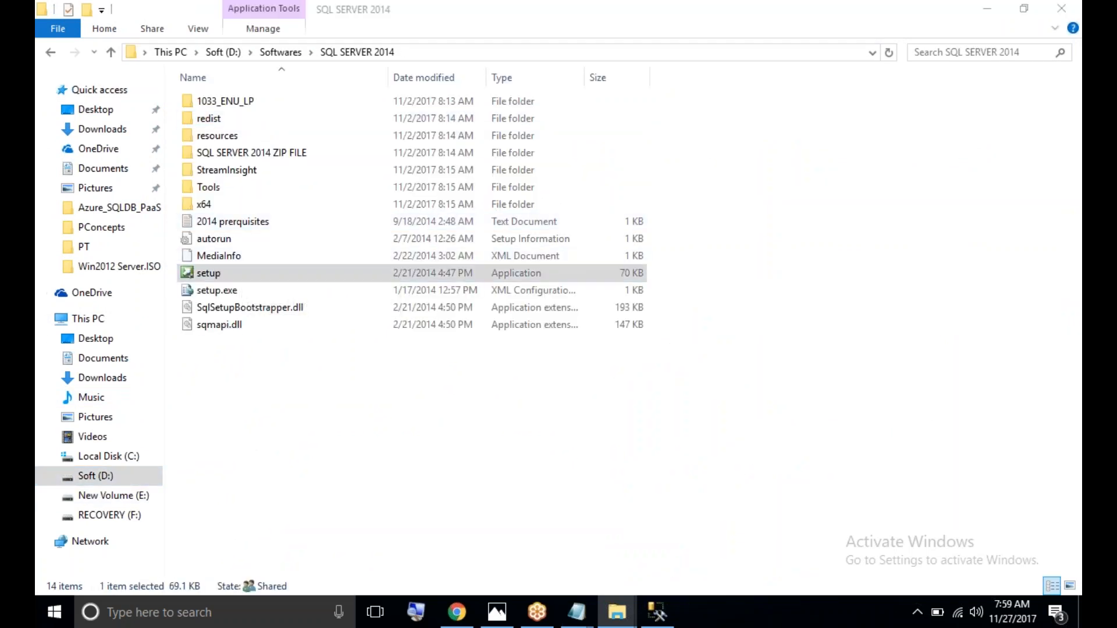
{"action": "left_click", "coordinate": [988, 8]}
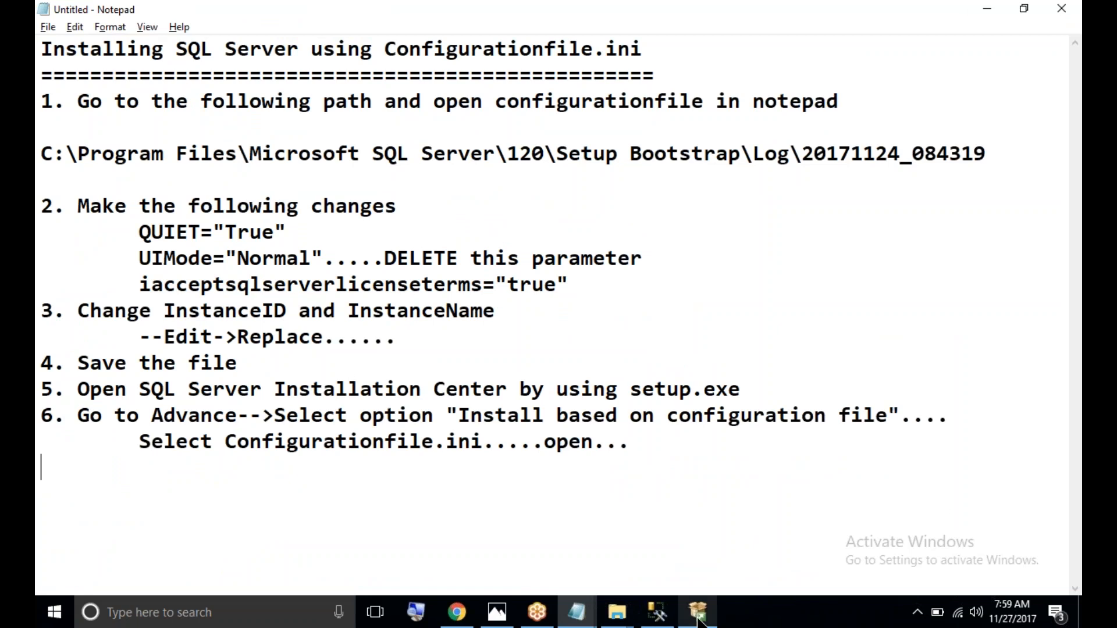
Step: Start an advanced SQL Server 2014 installation based on a configuration file, using ConfigurationFile from the Desktop
{"action": "left_click_drag", "start_coordinate": [464, 20], "coordinate": [652, 58]}
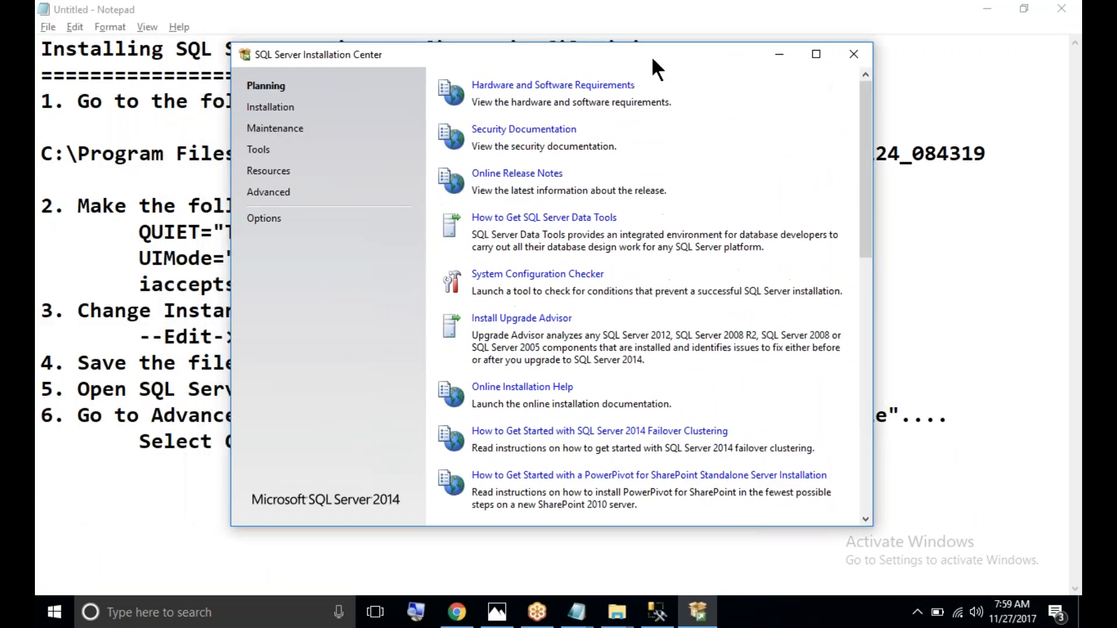
{"action": "left_click", "coordinate": [285, 193]}
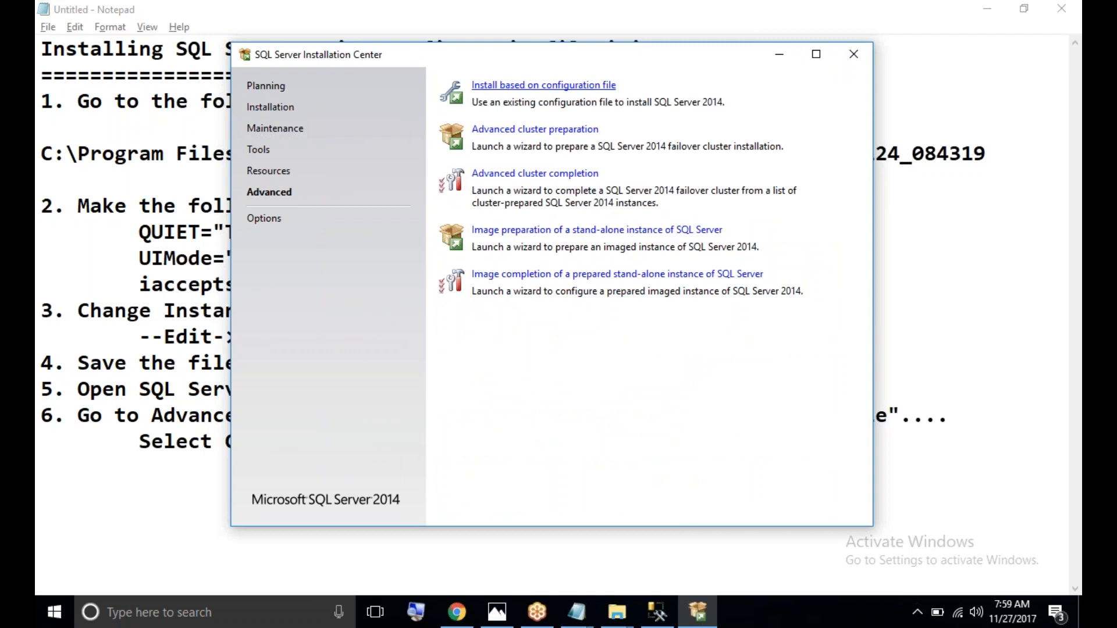
{"action": "left_click", "coordinate": [543, 85]}
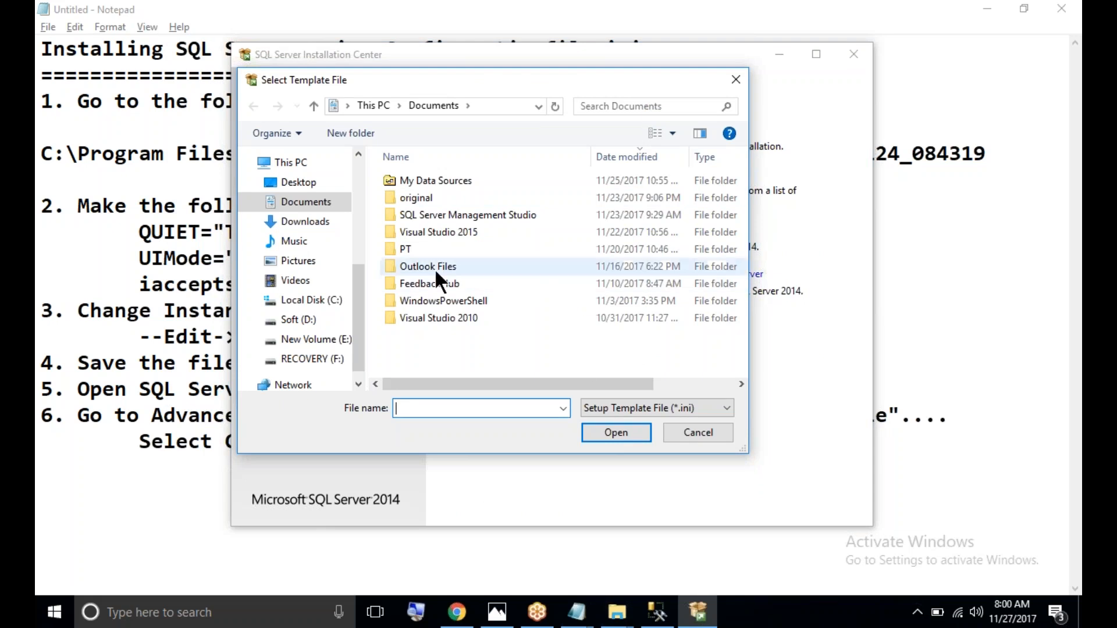
{"action": "left_click", "coordinate": [299, 182]}
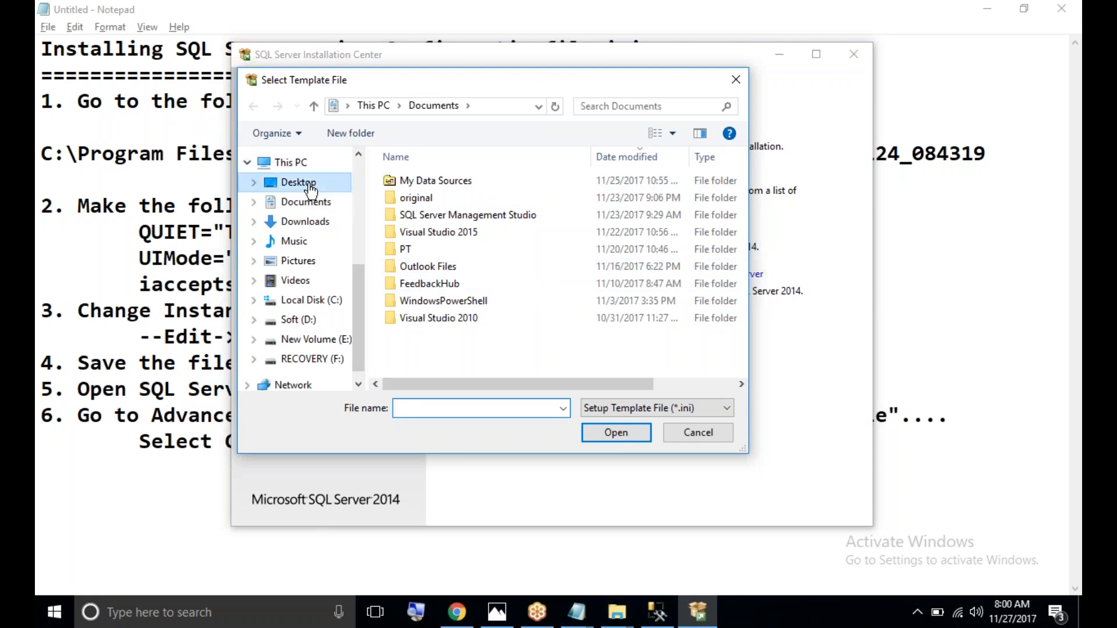
{"action": "left_click", "coordinate": [415, 198]}
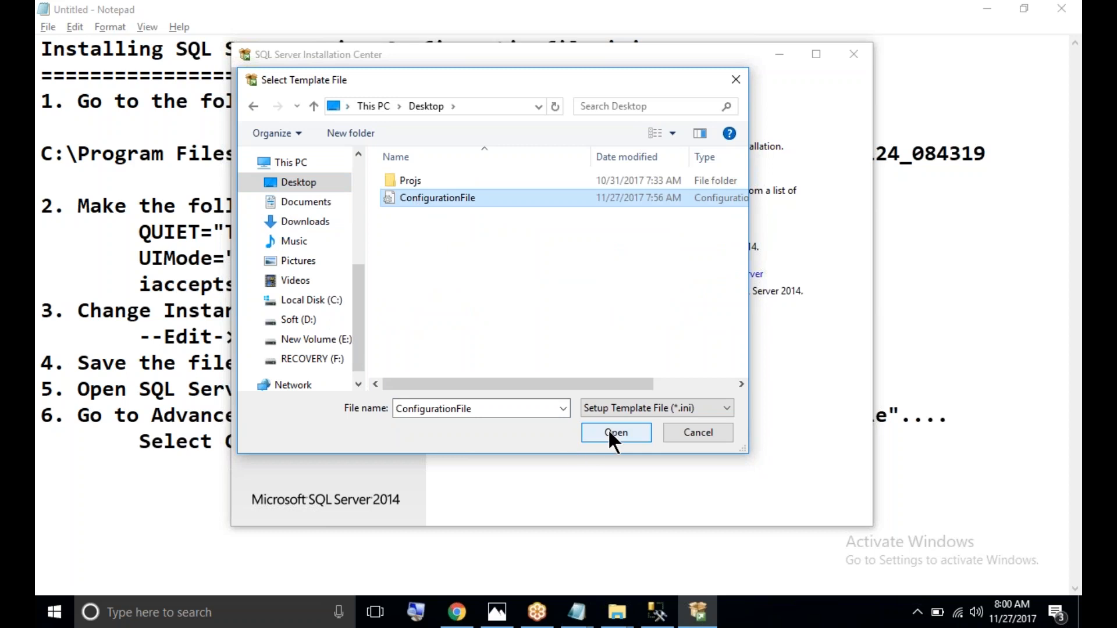
{"action": "left_click_drag", "start_coordinate": [547, 79], "coordinate": [659, 249]}
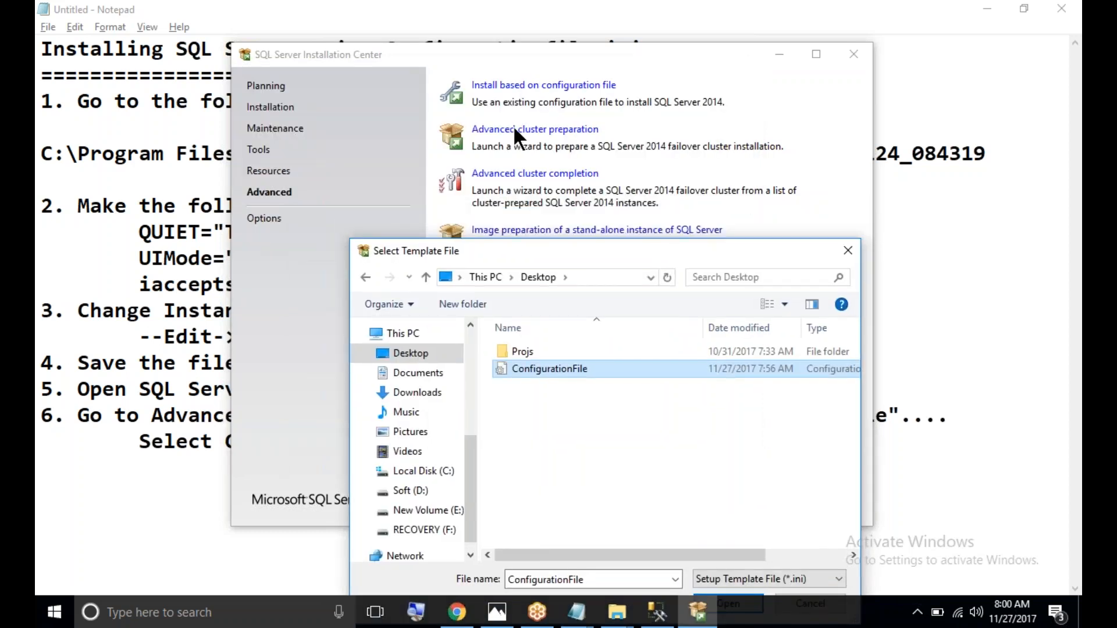
{"action": "left_click_drag", "start_coordinate": [600, 250], "coordinate": [527, 112]}
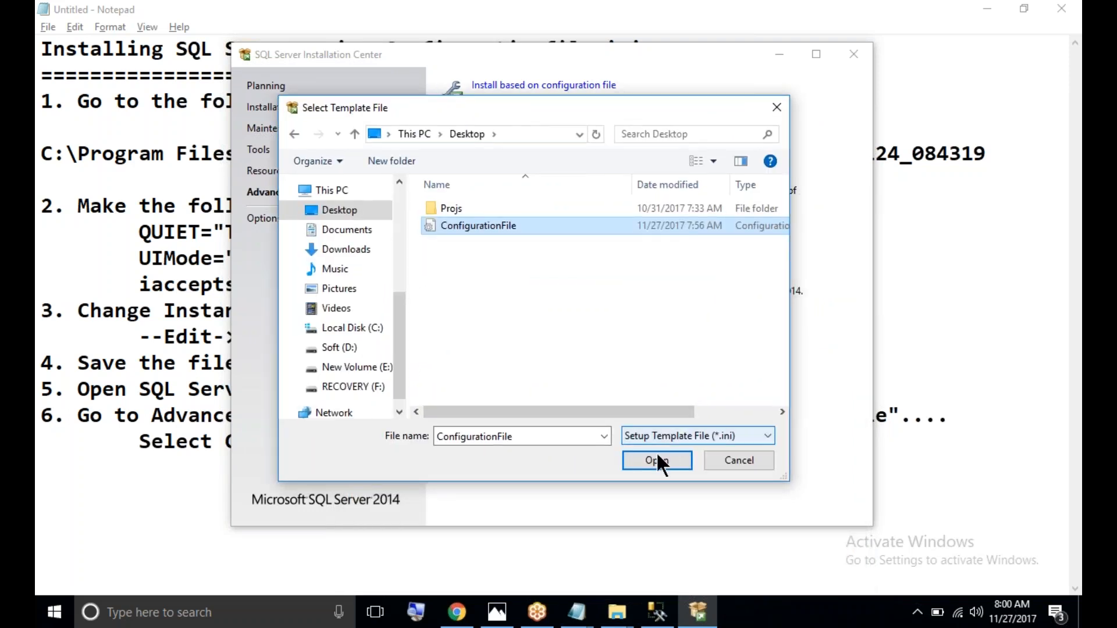
{"action": "left_click", "coordinate": [659, 460]}
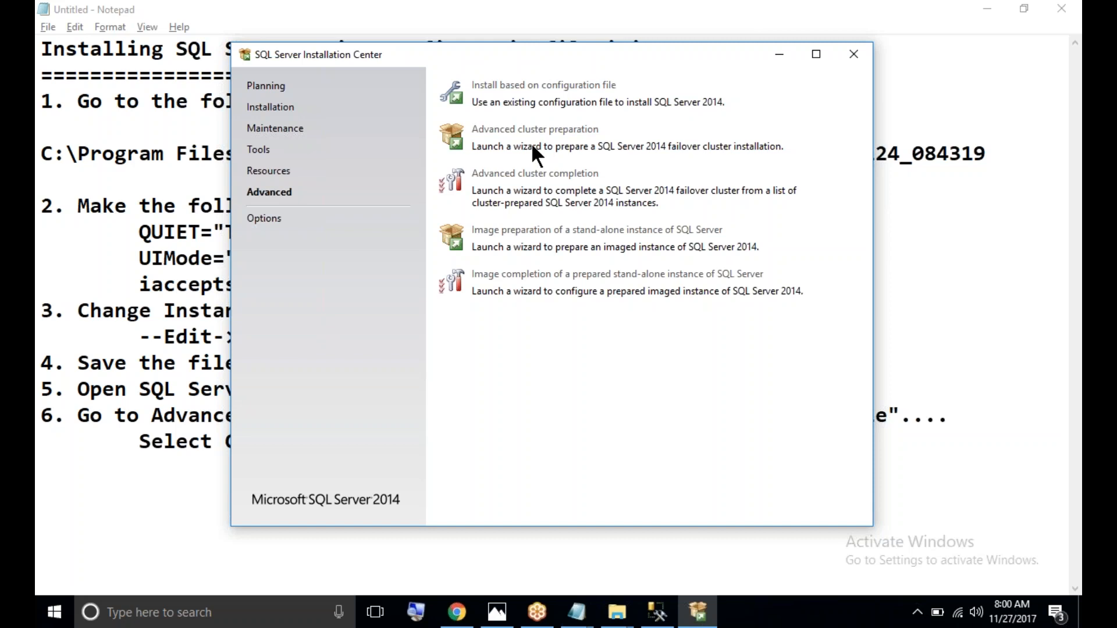
{"action": "left_click", "coordinate": [703, 9]}
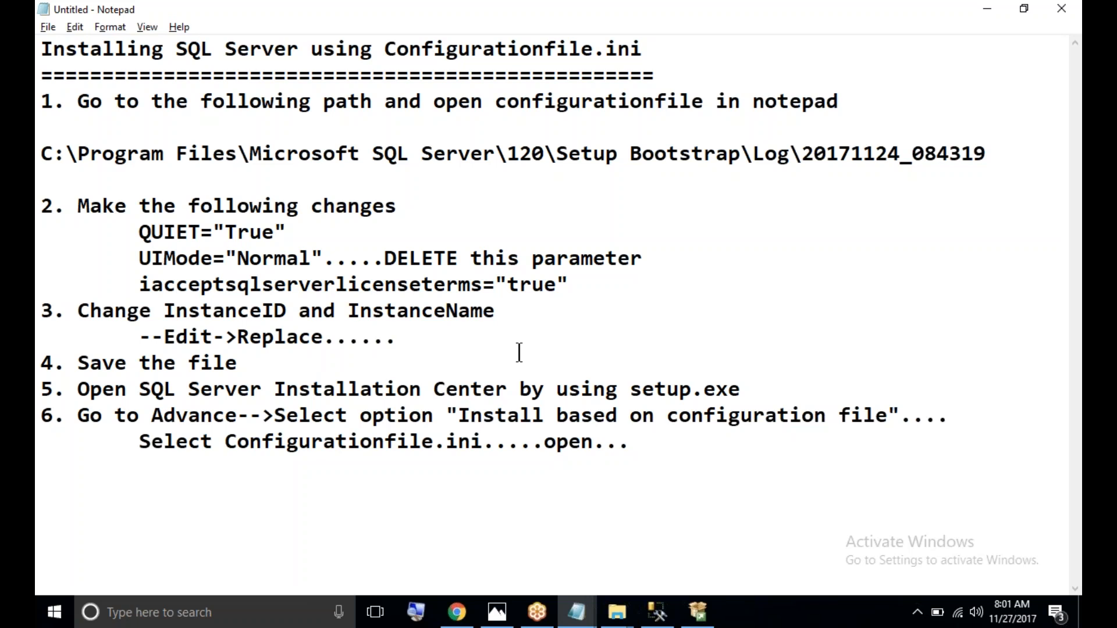
{"action": "left_click", "coordinate": [700, 618]}
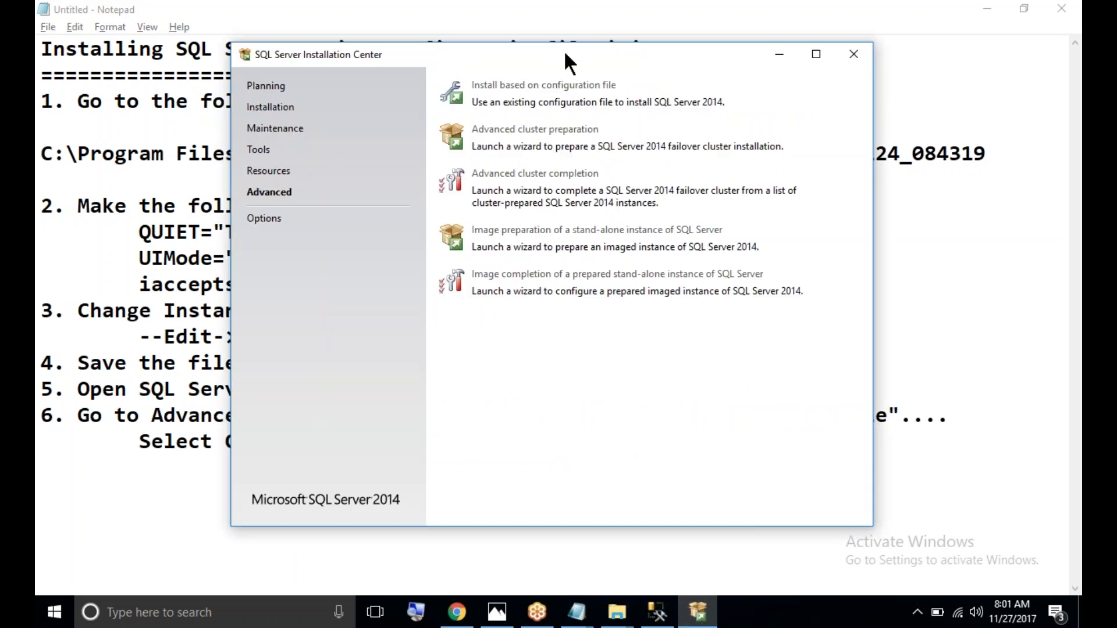
{"action": "left_click_drag", "start_coordinate": [565, 52], "coordinate": [565, 46]}
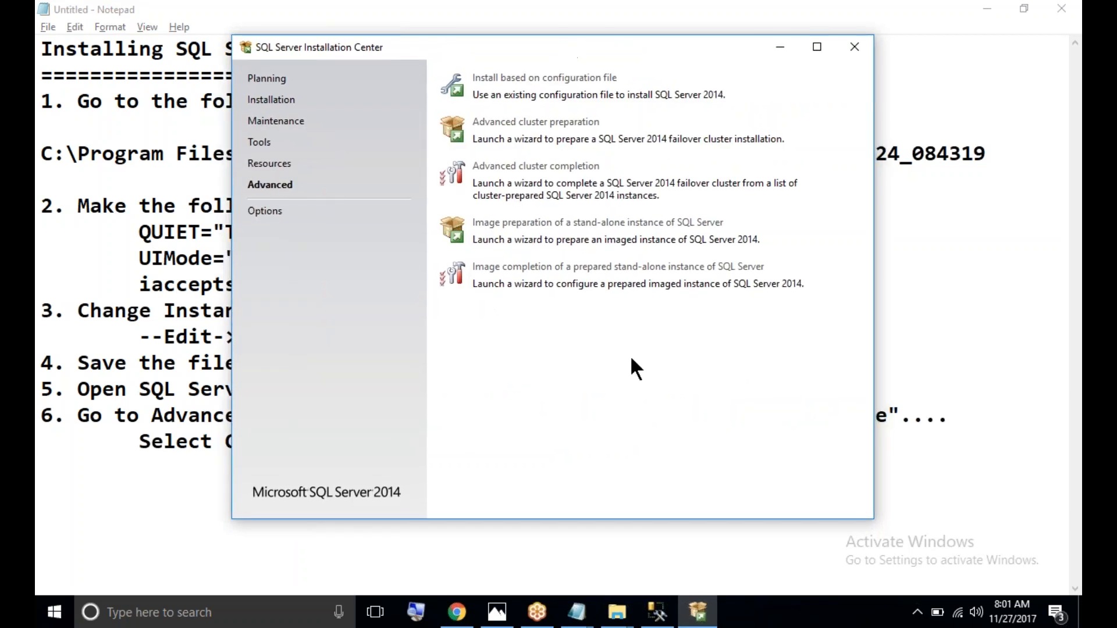
{"action": "left_click", "coordinate": [626, 618]}
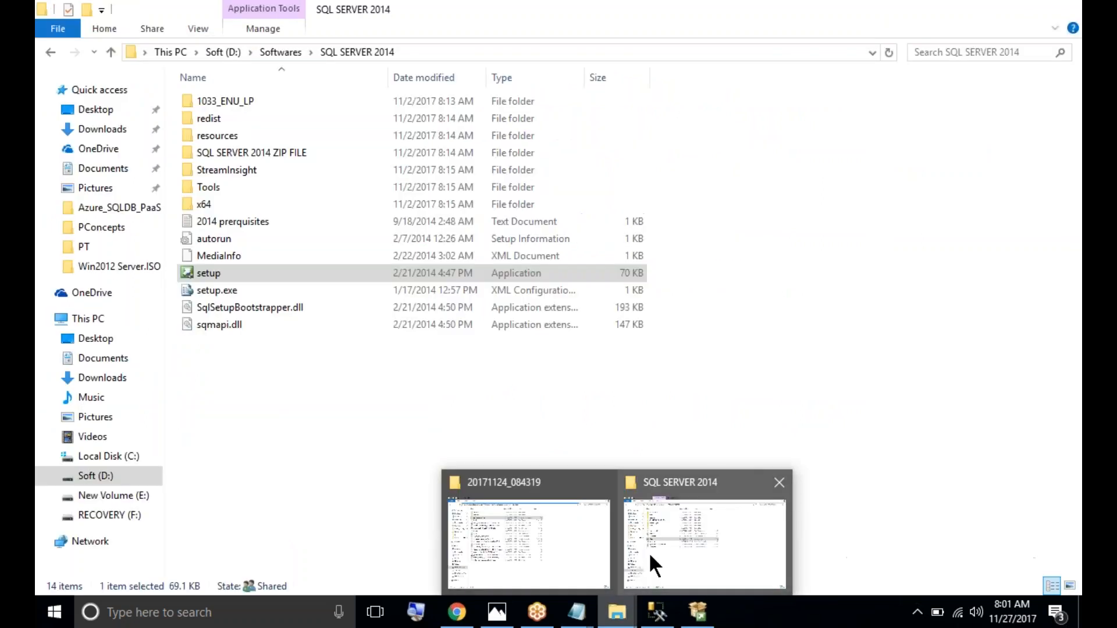
{"action": "left_click", "coordinate": [648, 552]}
Step: Switch to SQL Server Management Studio and connect Object Explorer to the local Database Engine instance SQL-PC\HYDMETRO
{"action": "left_click", "coordinate": [686, 611]}
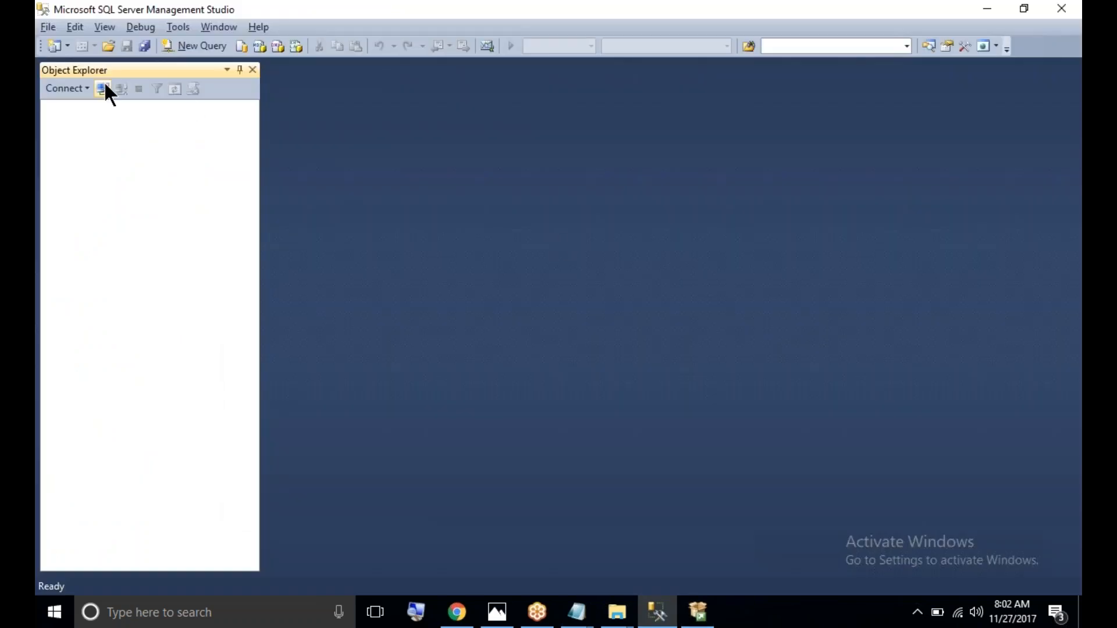
{"action": "left_click", "coordinate": [102, 88]}
{"action": "left_click", "coordinate": [711, 212]}
{"action": "left_click", "coordinate": [627, 247]}
{"action": "left_click", "coordinate": [438, 146]}
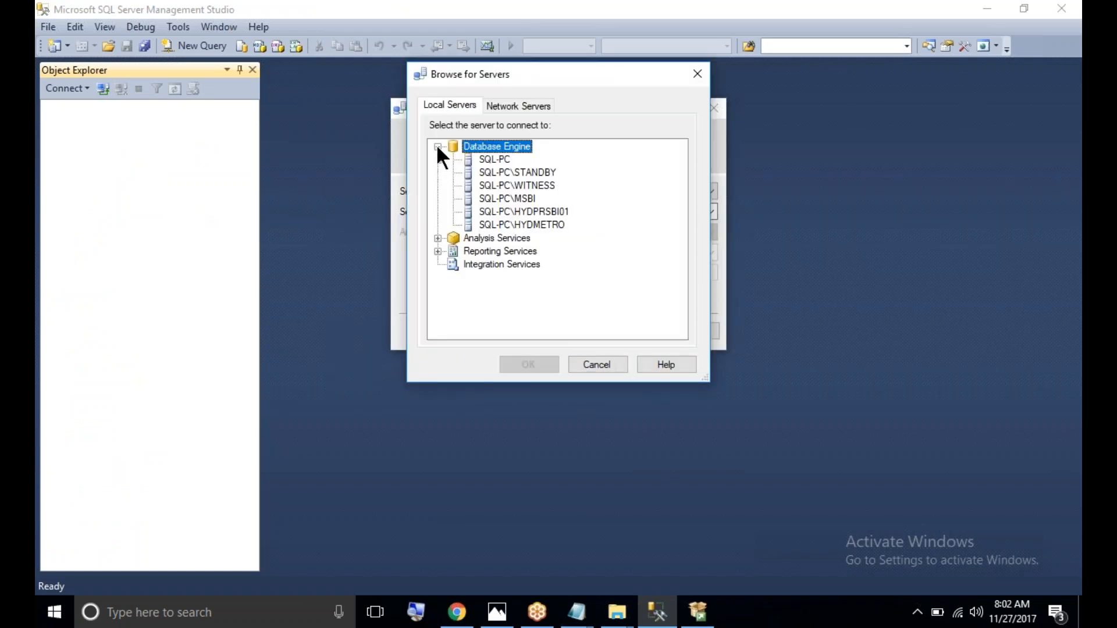
{"action": "left_click", "coordinate": [535, 225]}
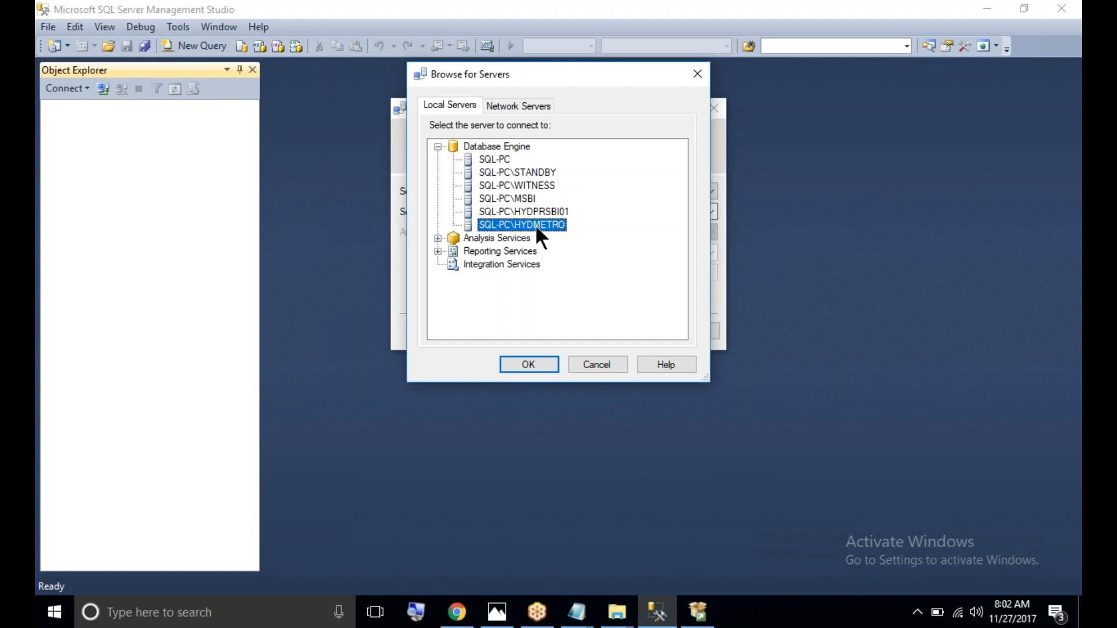
{"action": "left_click", "coordinate": [529, 365]}
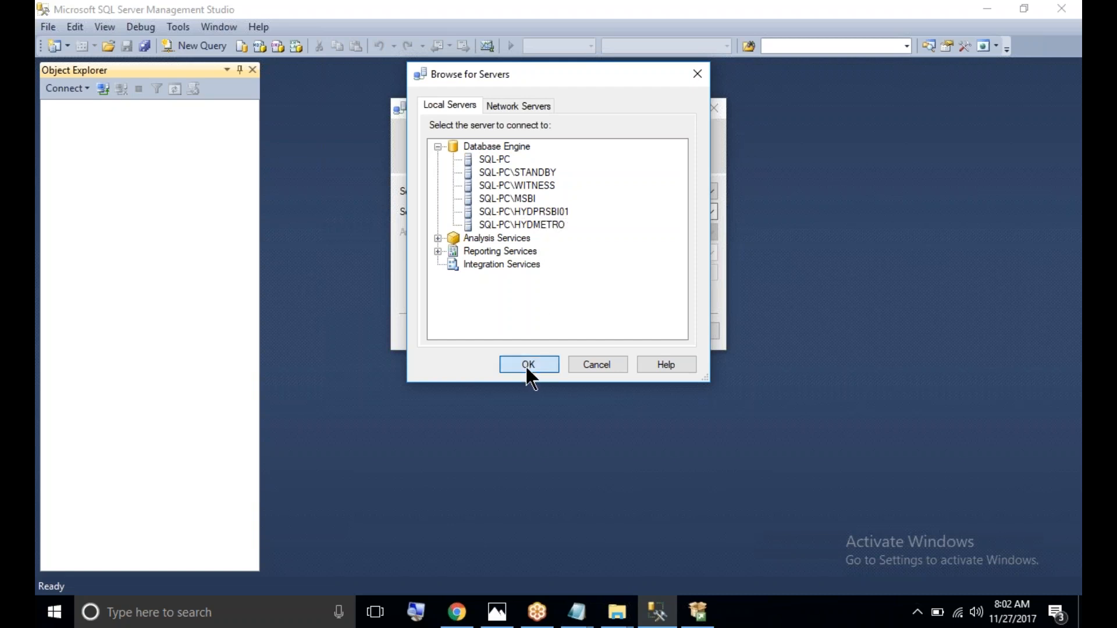
{"action": "left_click", "coordinate": [491, 330]}
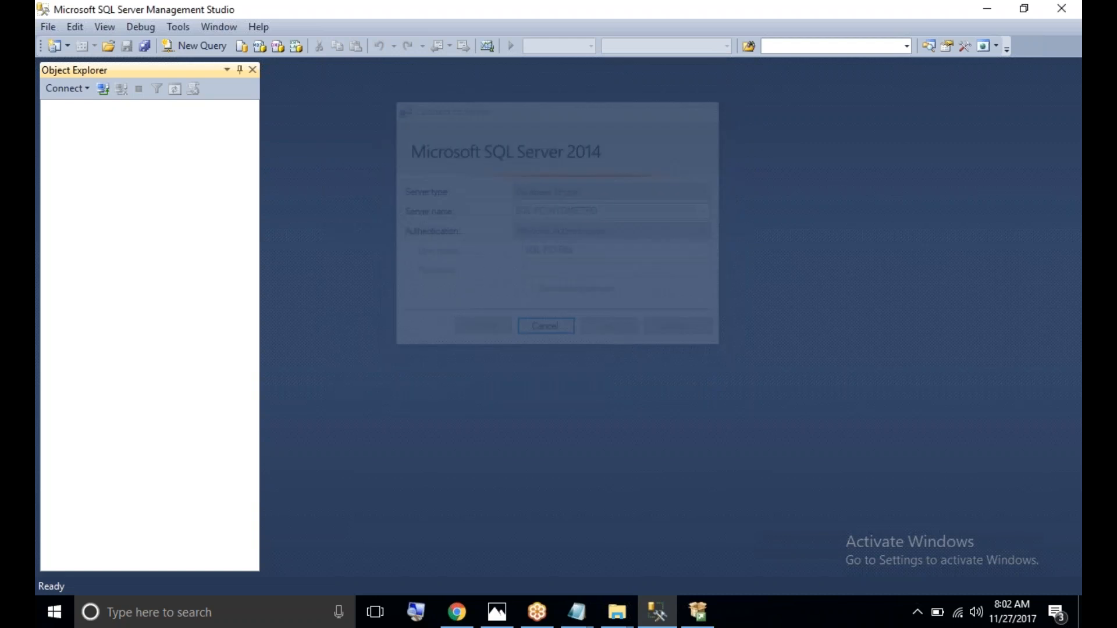
Step: Examine the system databases of the HYDMETRO instance and collapse the Databases folder again
{"action": "left_click", "coordinate": [66, 123]}
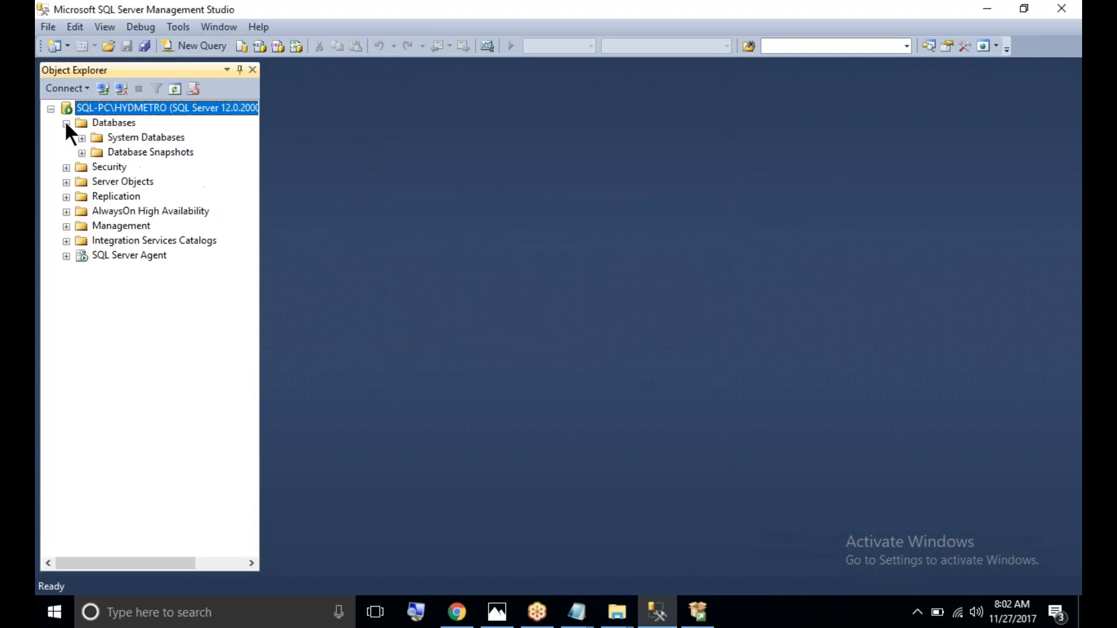
{"action": "left_click", "coordinate": [81, 137]}
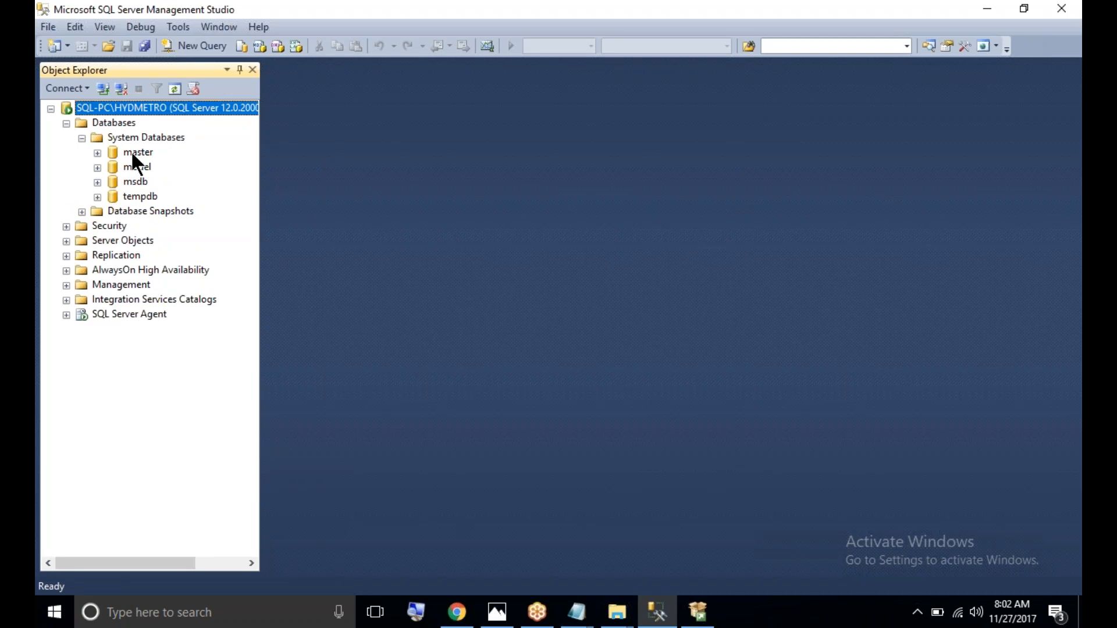
{"action": "left_click", "coordinate": [82, 137]}
{"action": "left_click", "coordinate": [66, 122]}
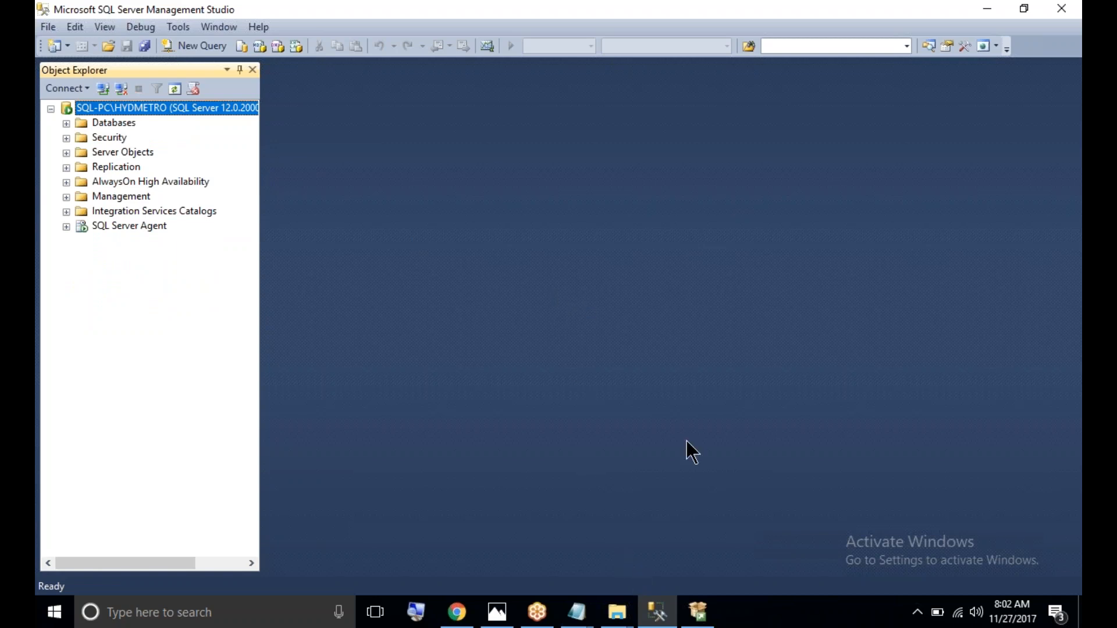
Step: In File Explorer, copy the path of the setup folder D:\Softwares\SQL SERVER 2014
{"action": "key", "text": "super+r"}
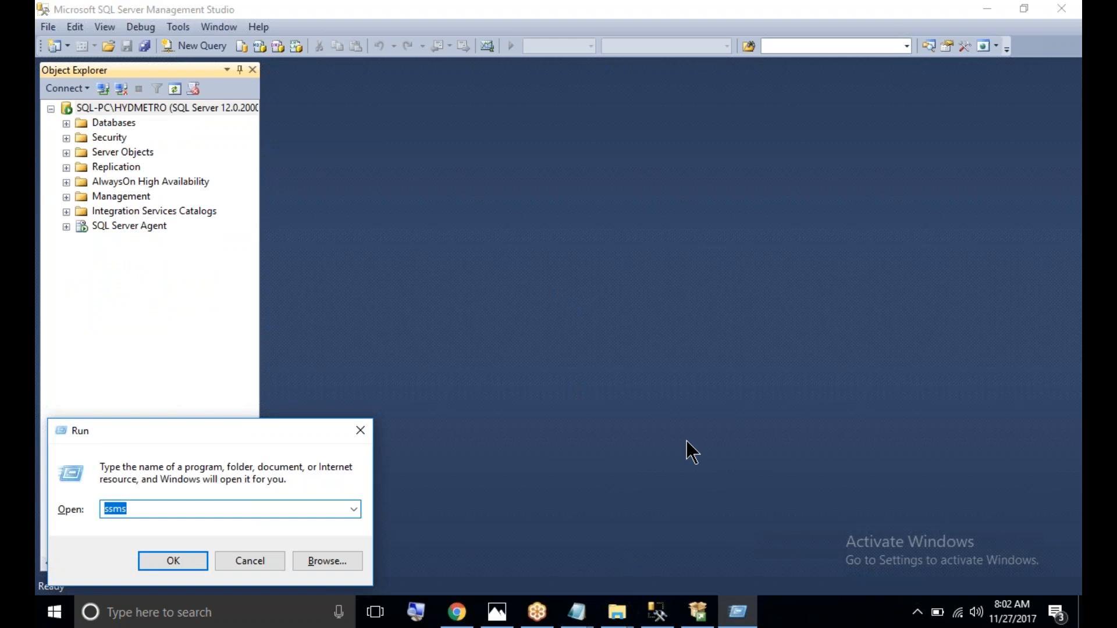
{"action": "key", "text": "Escape"}
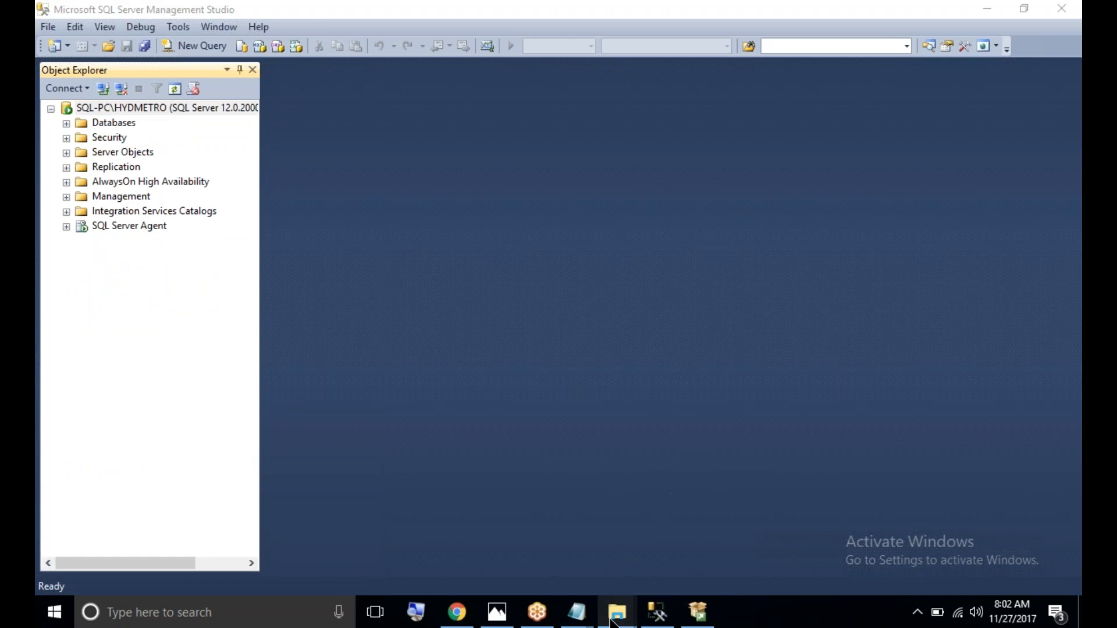
{"action": "mouse_move", "coordinate": [617, 612]}
{"action": "left_click", "coordinate": [653, 564]}
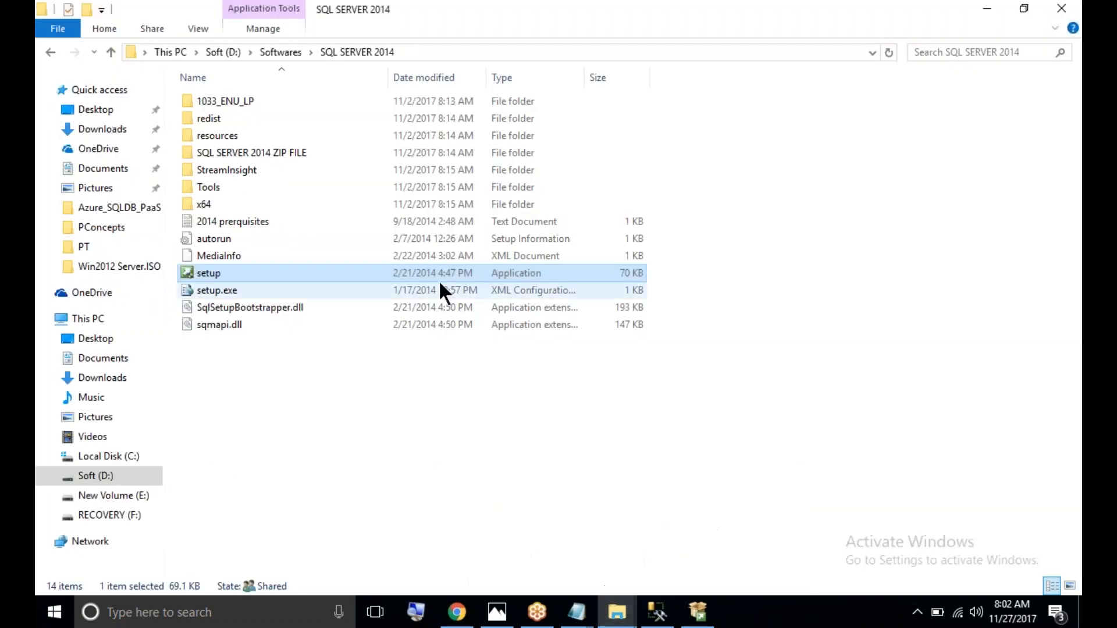
{"action": "left_click", "coordinate": [331, 413]}
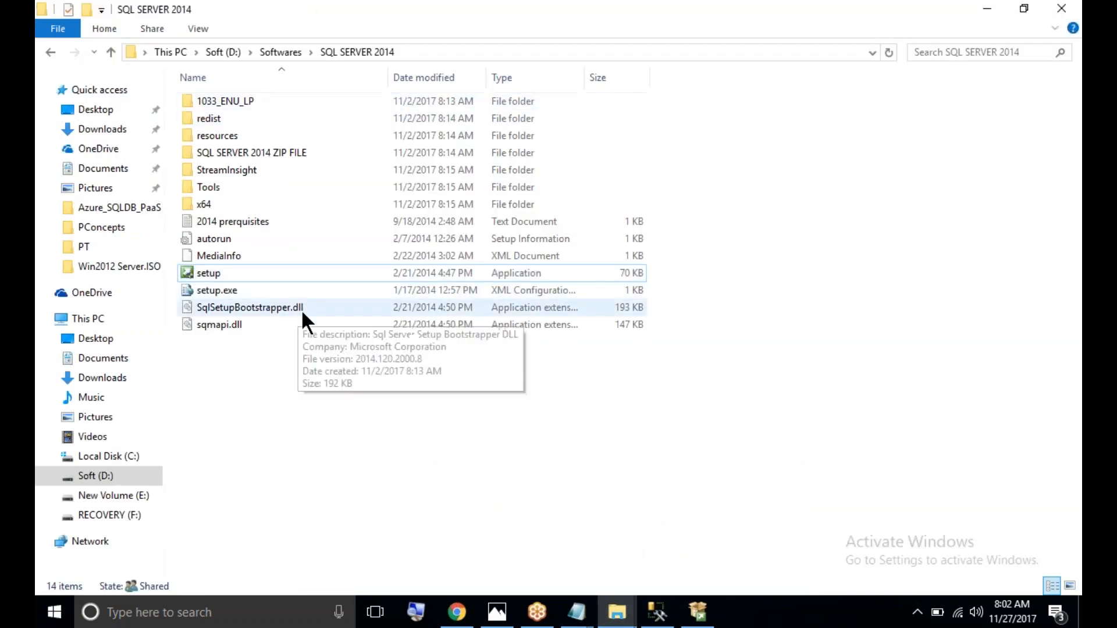
{"action": "right_click", "coordinate": [760, 119]}
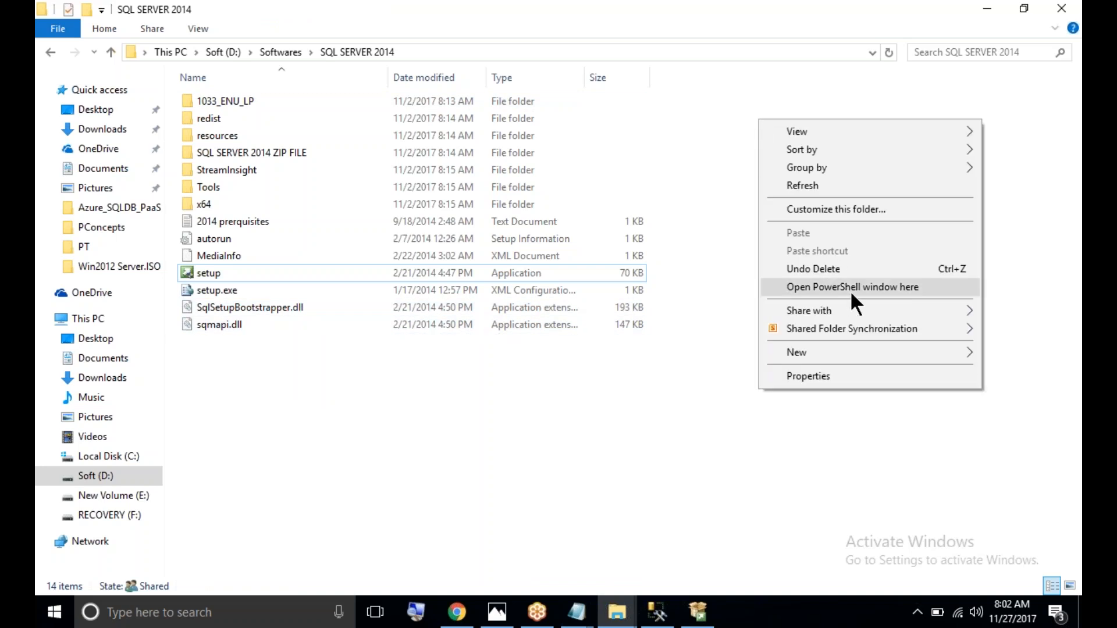
{"action": "left_click", "coordinate": [651, 374]}
{"action": "left_click", "coordinate": [648, 52]}
{"action": "key", "text": "ctrl+c"}
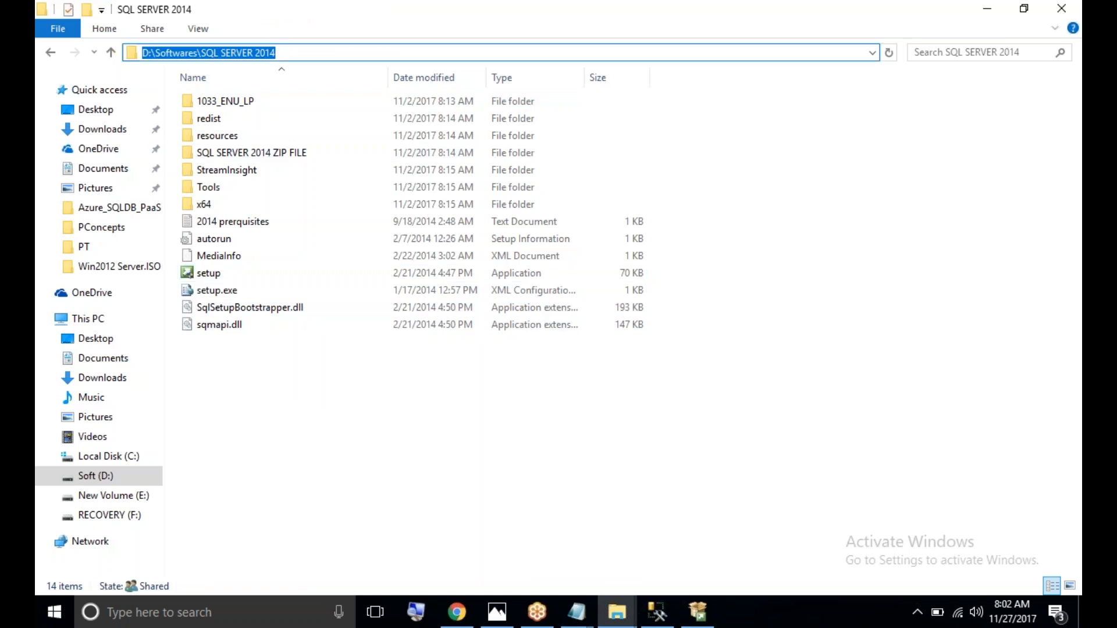
Step: Open a Command Prompt and change its working directory to D:\Softwares\SQL SERVER 2014 on the D: drive
{"action": "key", "text": "super+r"}
{"action": "type", "text": "cmd"}
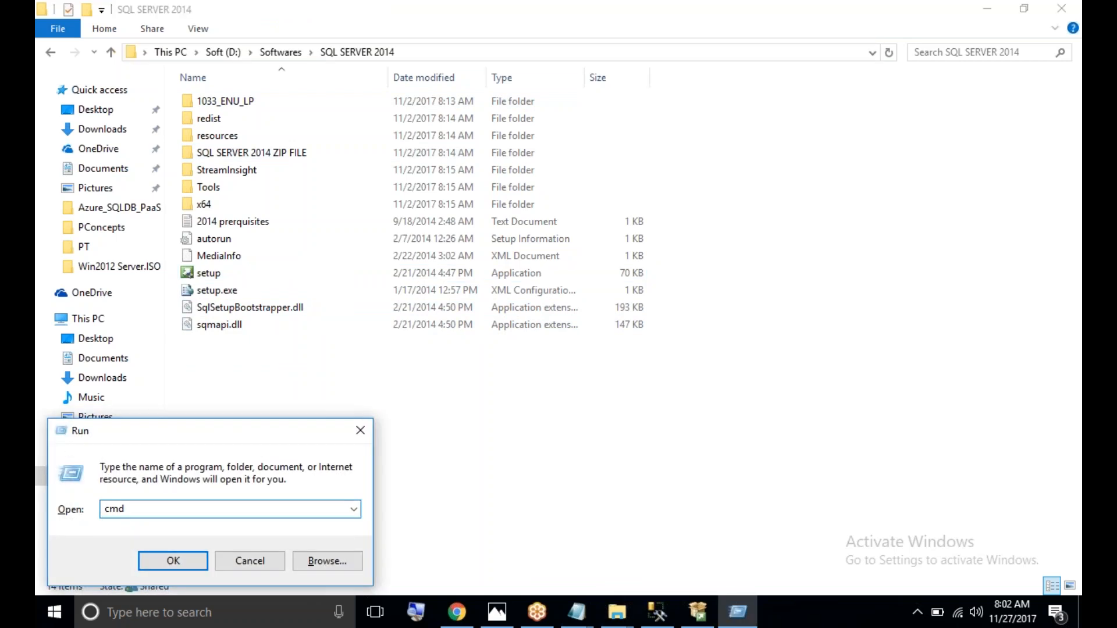
{"action": "key", "text": "Return"}
{"action": "type", "text": "cd"}
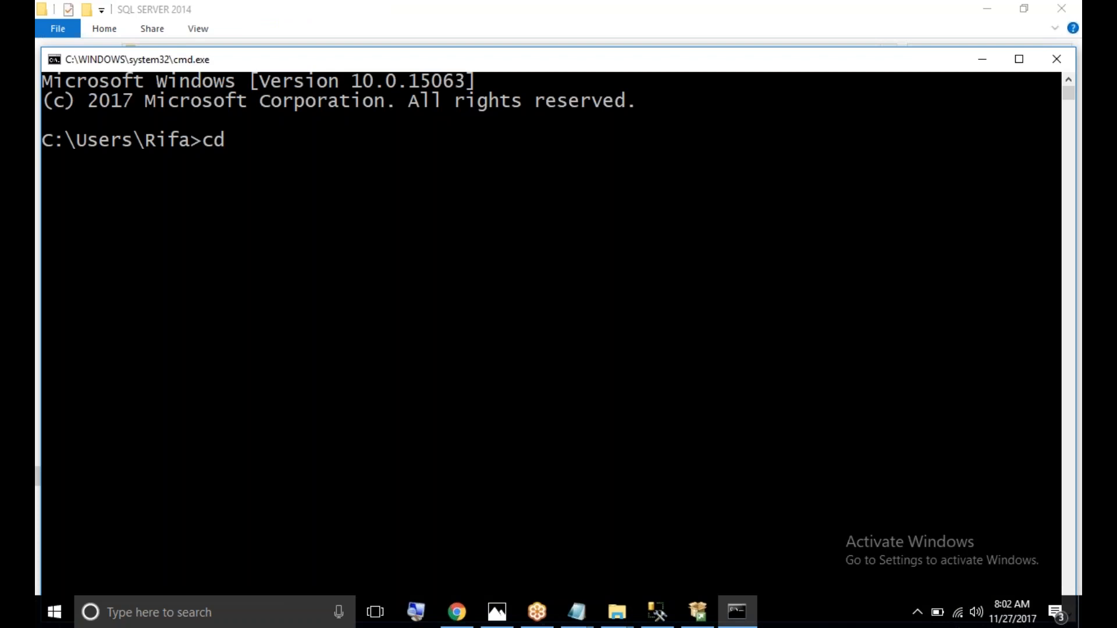
{"action": "key", "text": "ctrl+v"}
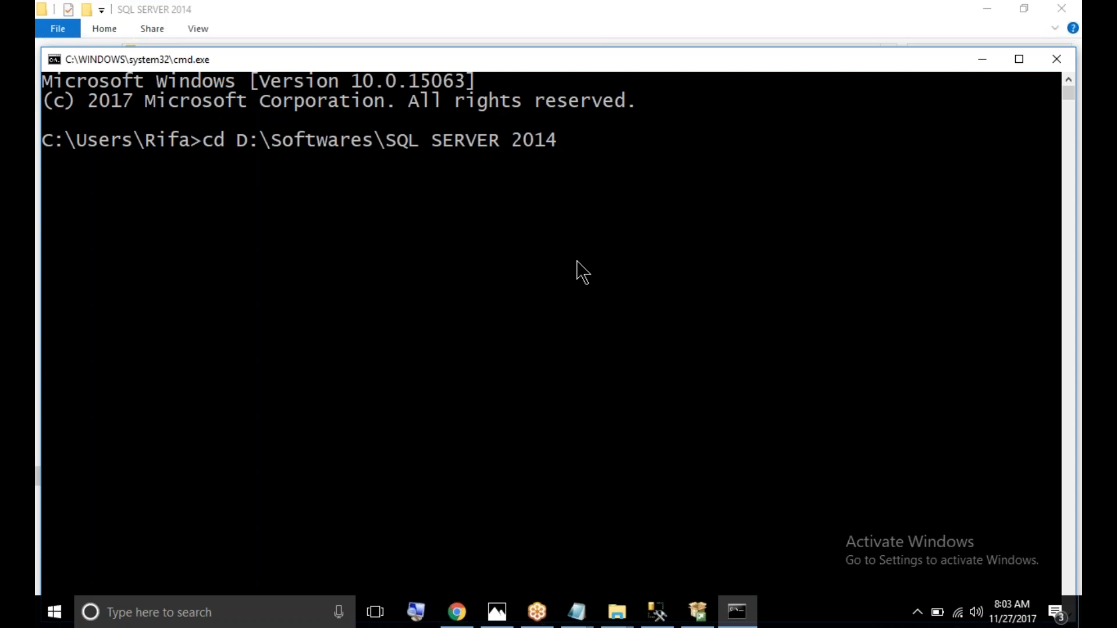
{"action": "key", "text": "Return"}
{"action": "type", "text": "d:"}
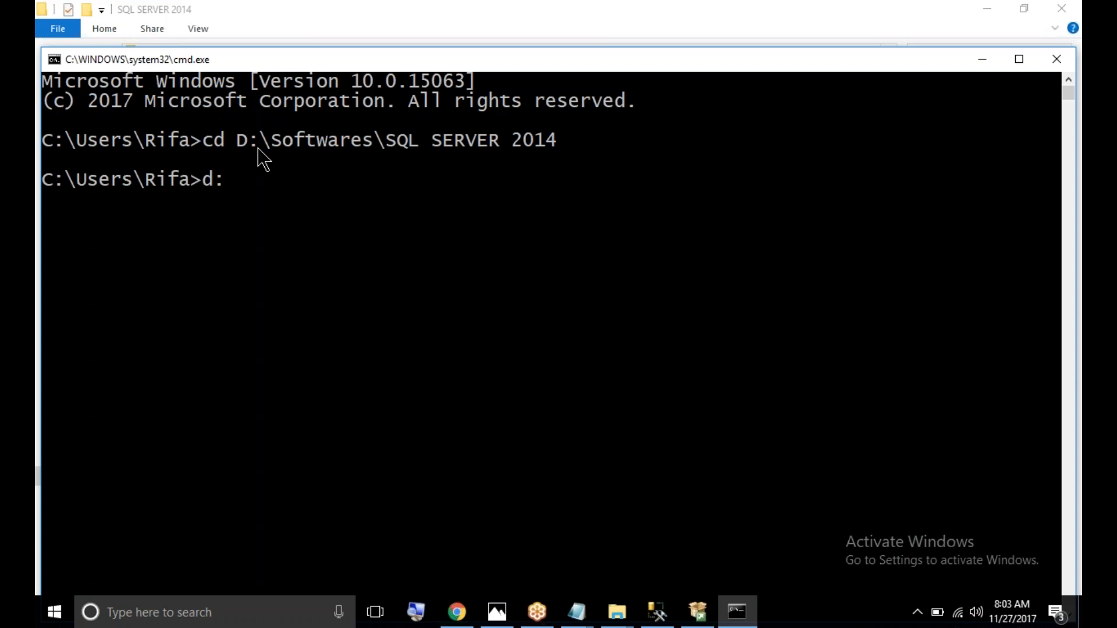
{"action": "key", "text": "Return"}
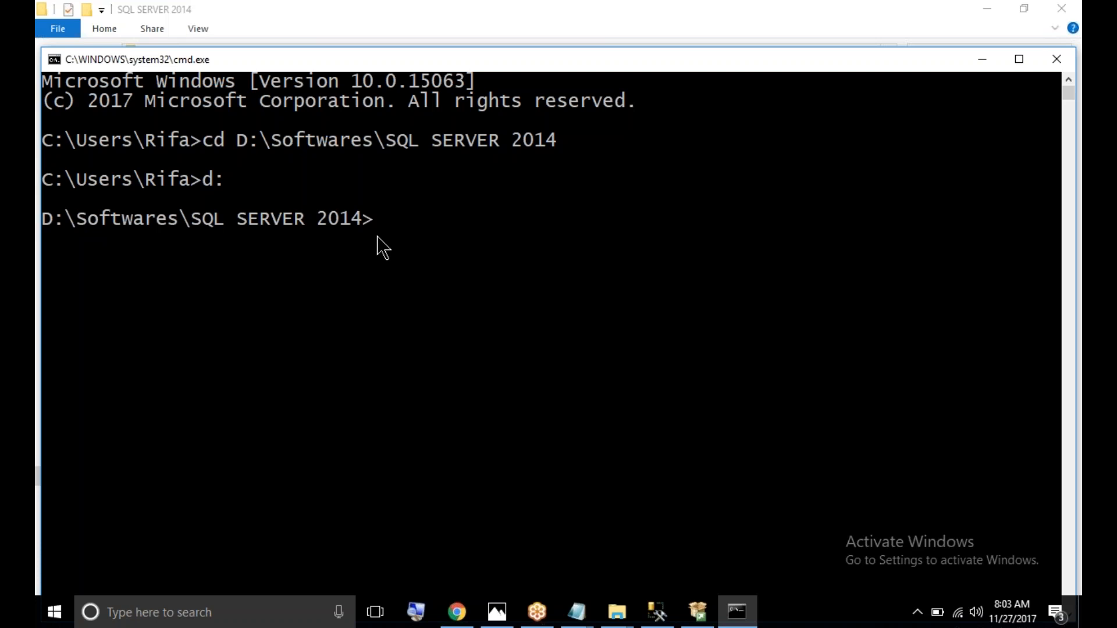
Step: Begin the unattended install command in the Command Prompt with setup /configurationfile=, leaving the file path open
{"action": "left_click_drag", "start_coordinate": [493, 67], "coordinate": [544, 195]}
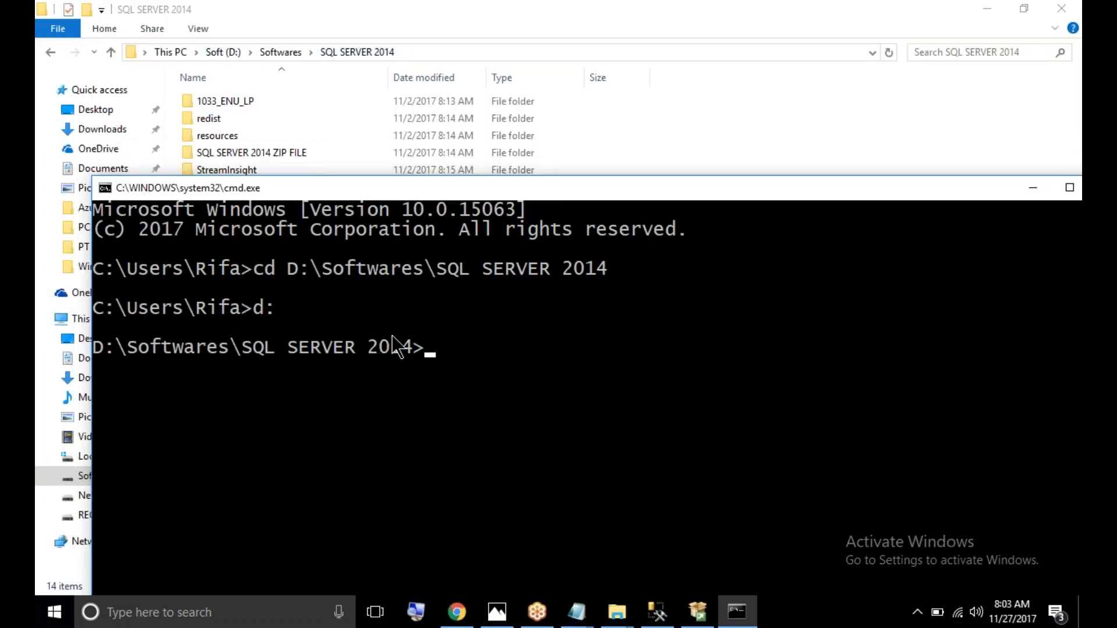
{"action": "left_click_drag", "start_coordinate": [537, 195], "coordinate": [491, 77]}
{"action": "type", "text": "setup /cofngi"}
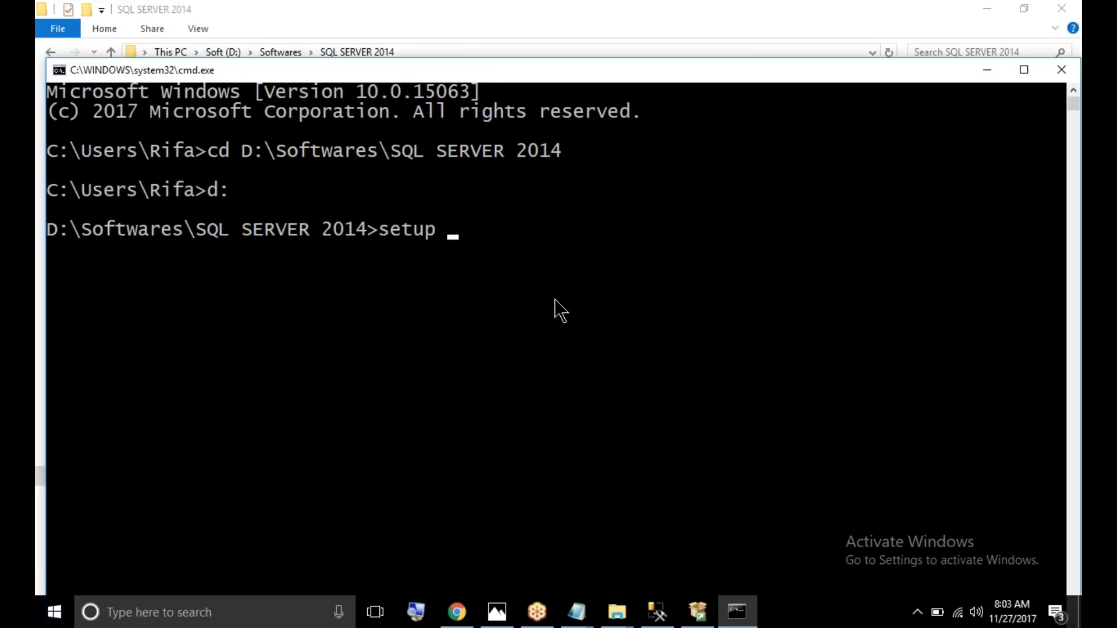
{"action": "key", "text": "BackSpace"}
{"action": "key", "text": "BackSpace"}
{"action": "key", "text": "BackSpace"}
{"action": "key", "text": "BackSpace"}
{"action": "type", "text": "nfigur"}
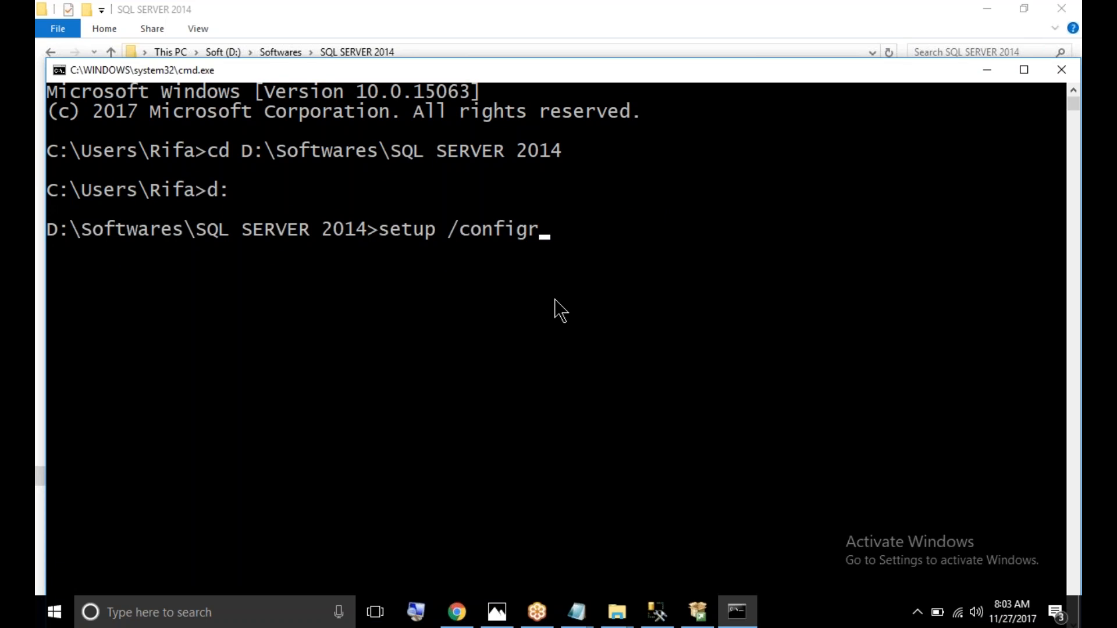
{"action": "key", "text": "BackSpace"}
{"action": "type", "text": "urationfile="}
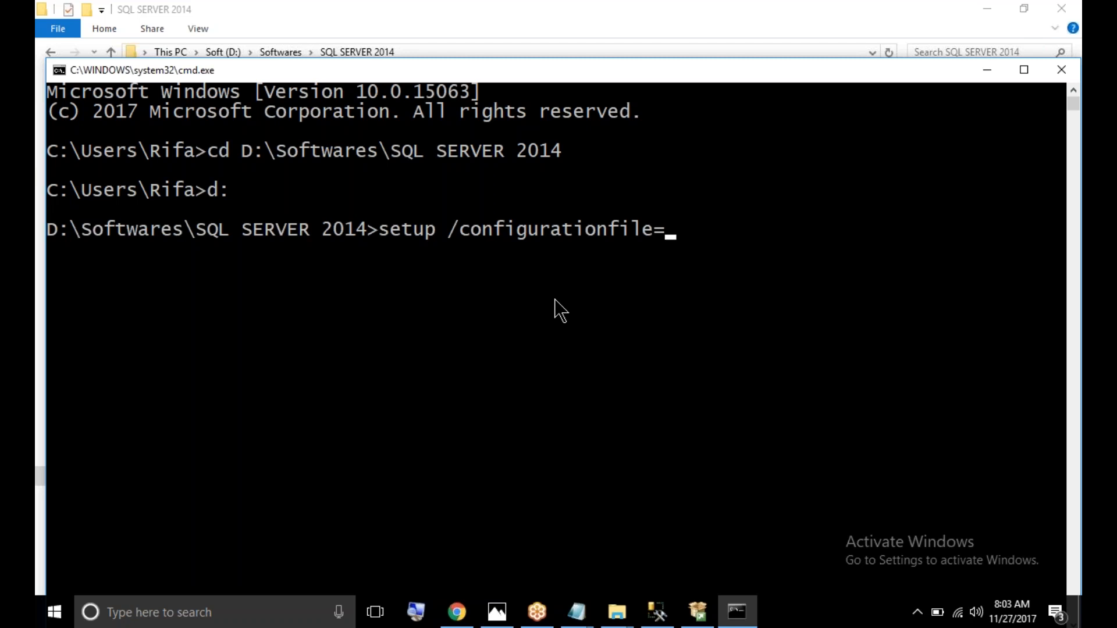
Step: Move ConfigurationFile from the desktop into the D:\MSSQL folder
{"action": "left_click", "coordinate": [543, 10]}
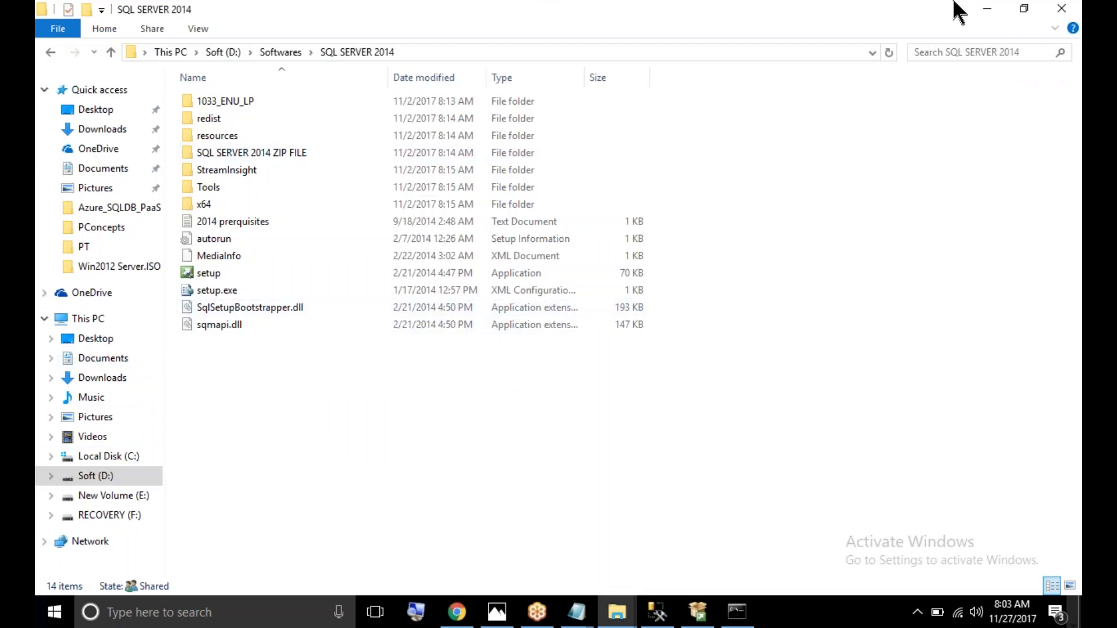
{"action": "left_click", "coordinate": [986, 8]}
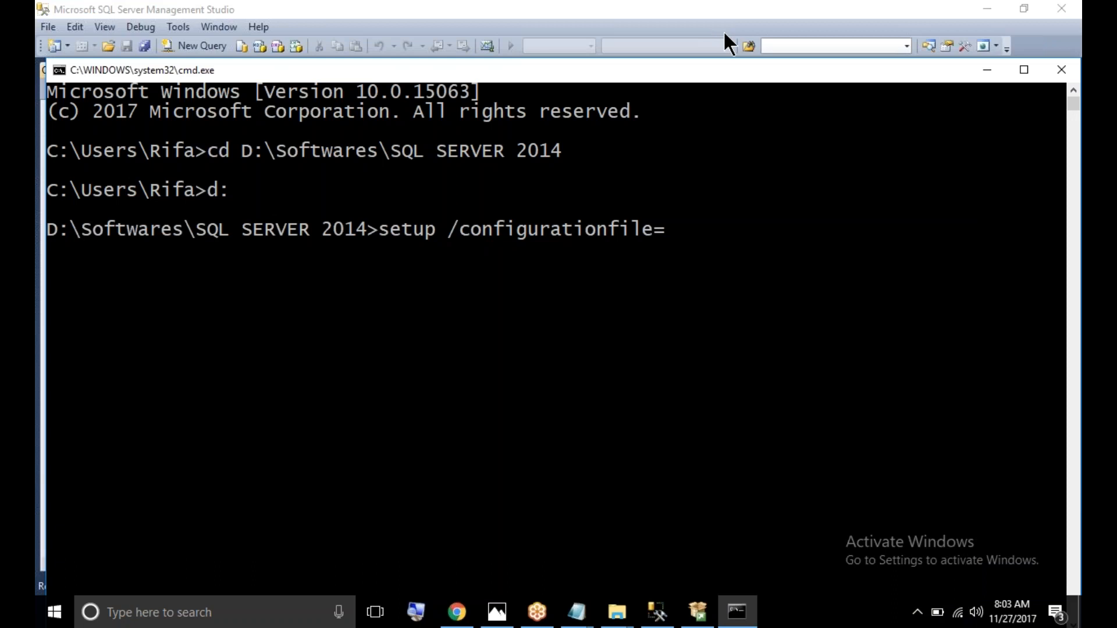
{"action": "key", "text": "super+d"}
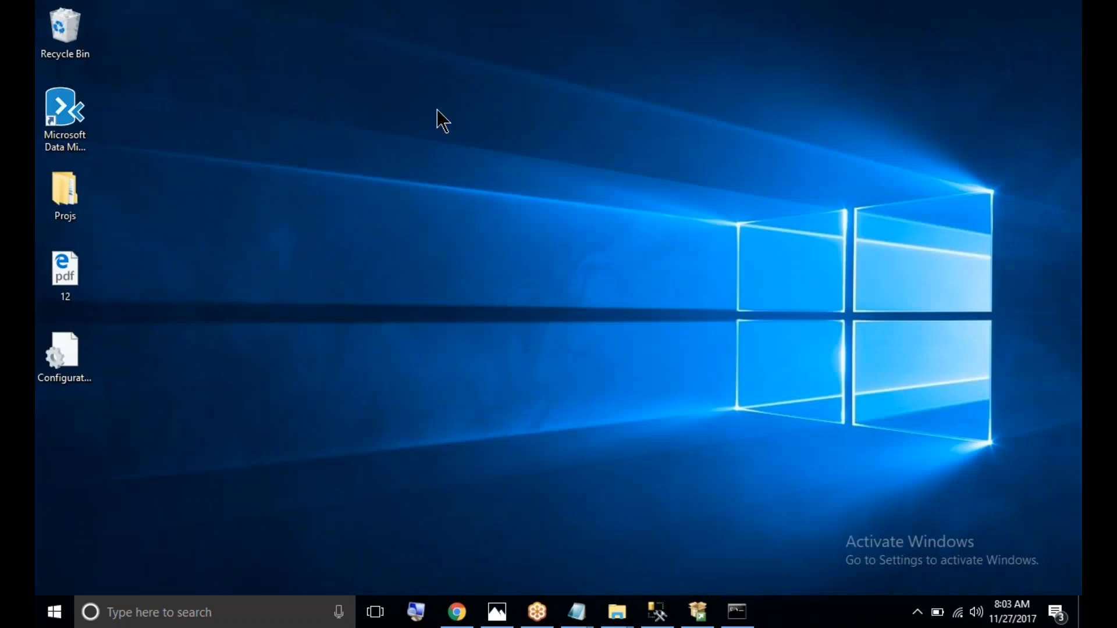
{"action": "left_click", "coordinate": [74, 355]}
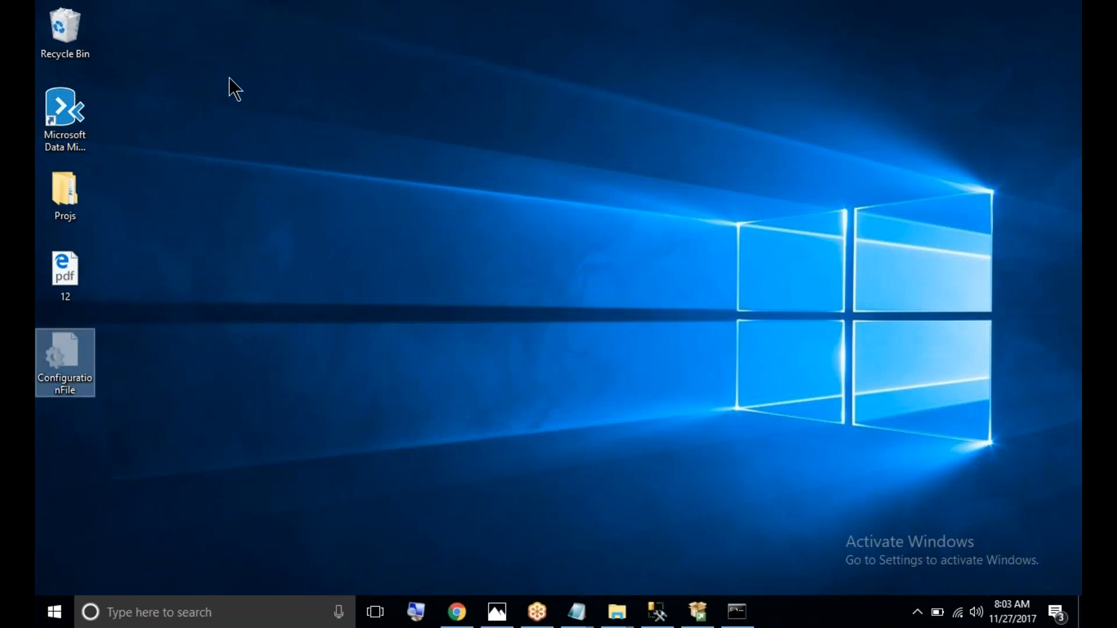
{"action": "key", "text": "super+e"}
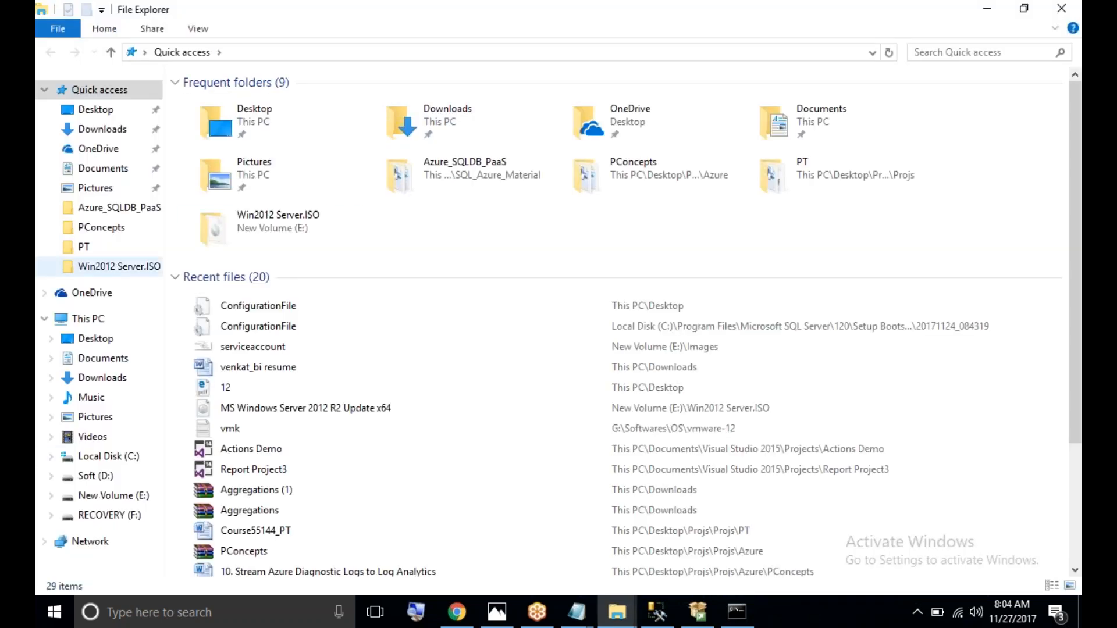
{"action": "left_click", "coordinate": [97, 477]}
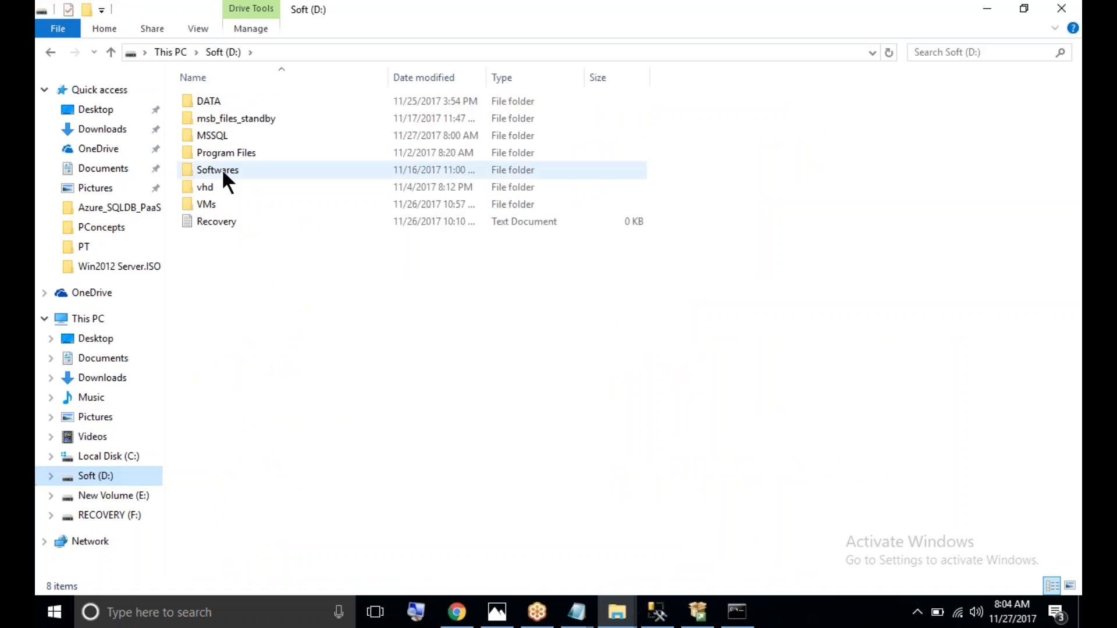
{"action": "double_click", "coordinate": [229, 134]}
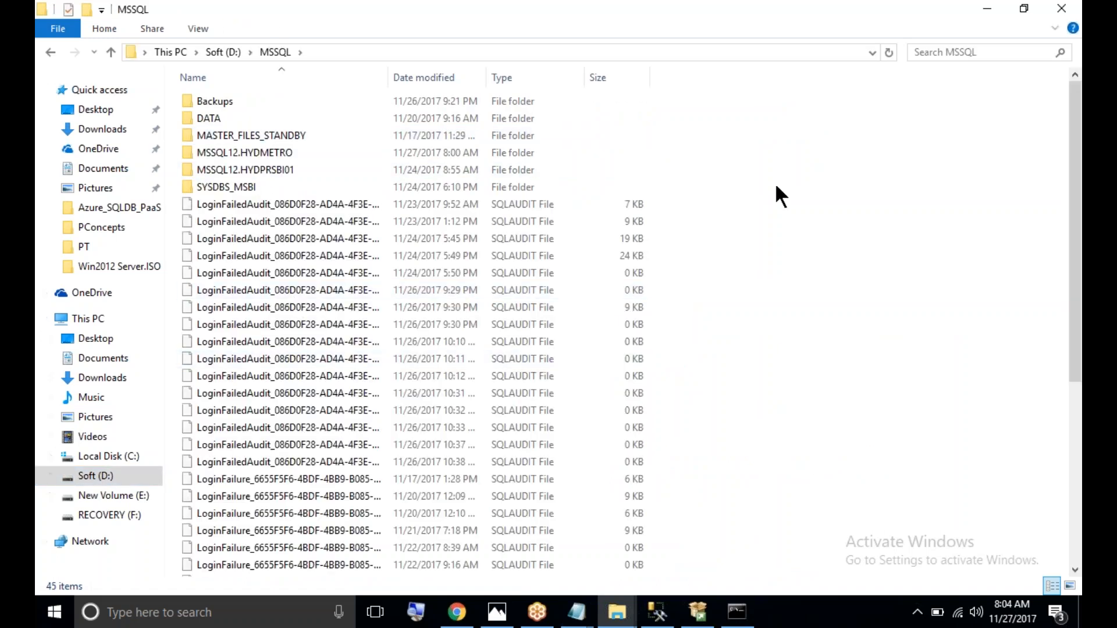
{"action": "key", "text": "ctrl+v"}
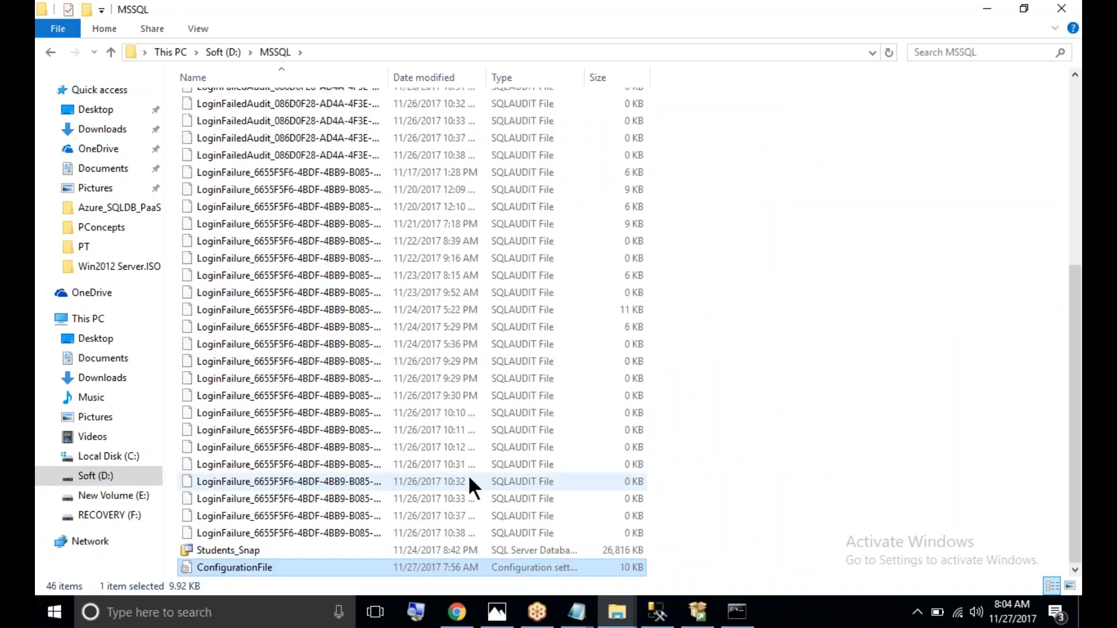
{"action": "scroll", "coordinate": [408, 326], "scroll_direction": "up", "scroll_amount": 6}
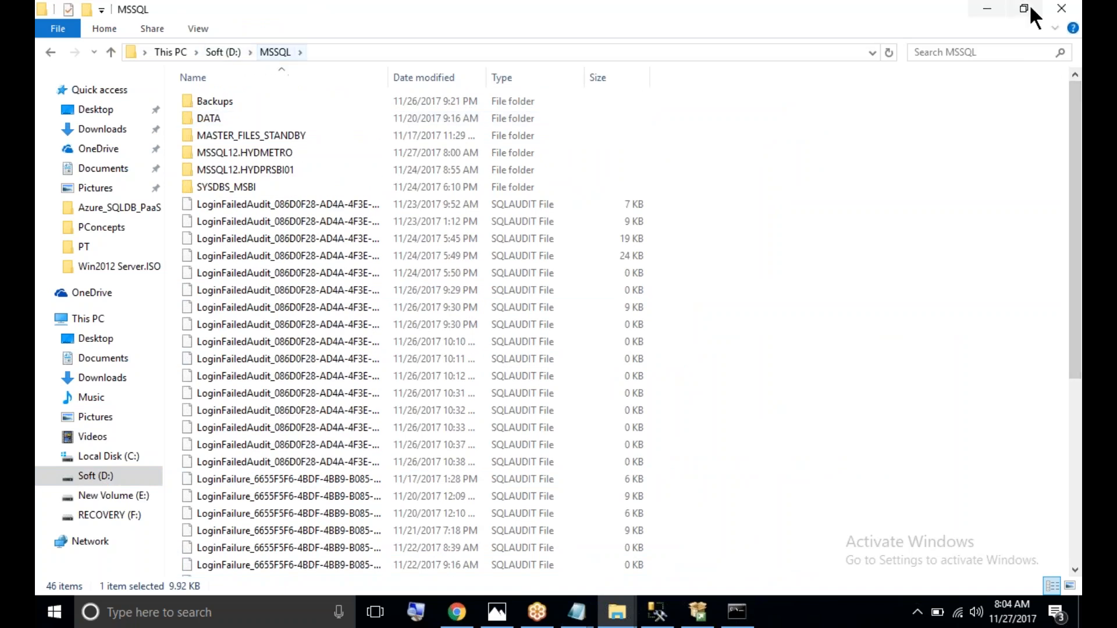
{"action": "left_click", "coordinate": [988, 8]}
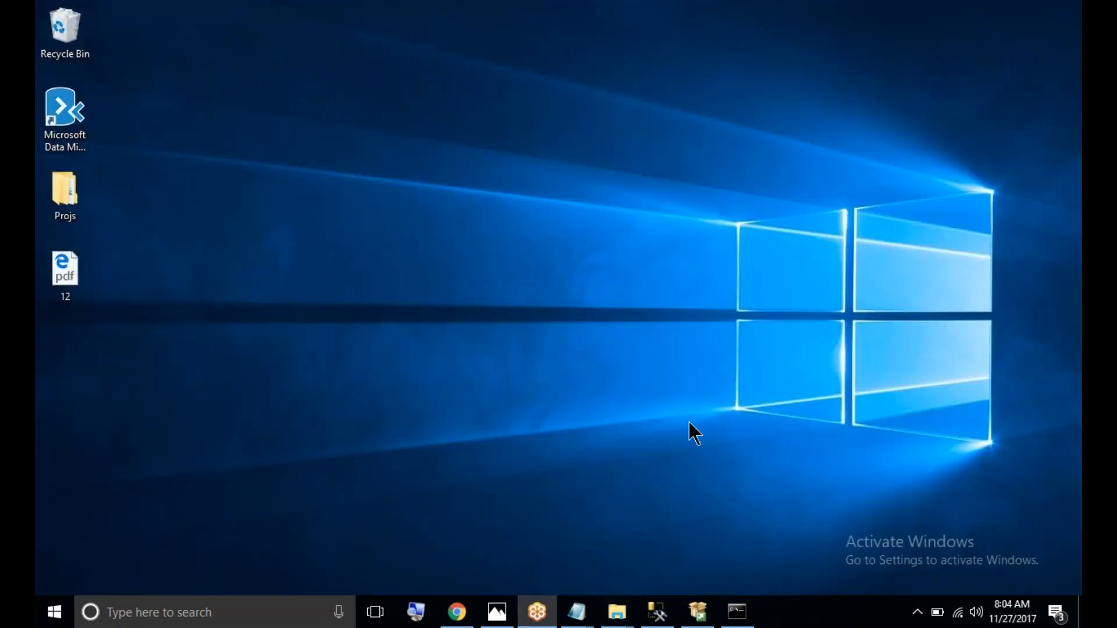
Step: Complete the setup command in the Command Prompt with the path d:\mssql\Configurationfile.ini and run it
{"action": "left_click", "coordinate": [738, 611]}
{"action": "type", "text": "d:"}
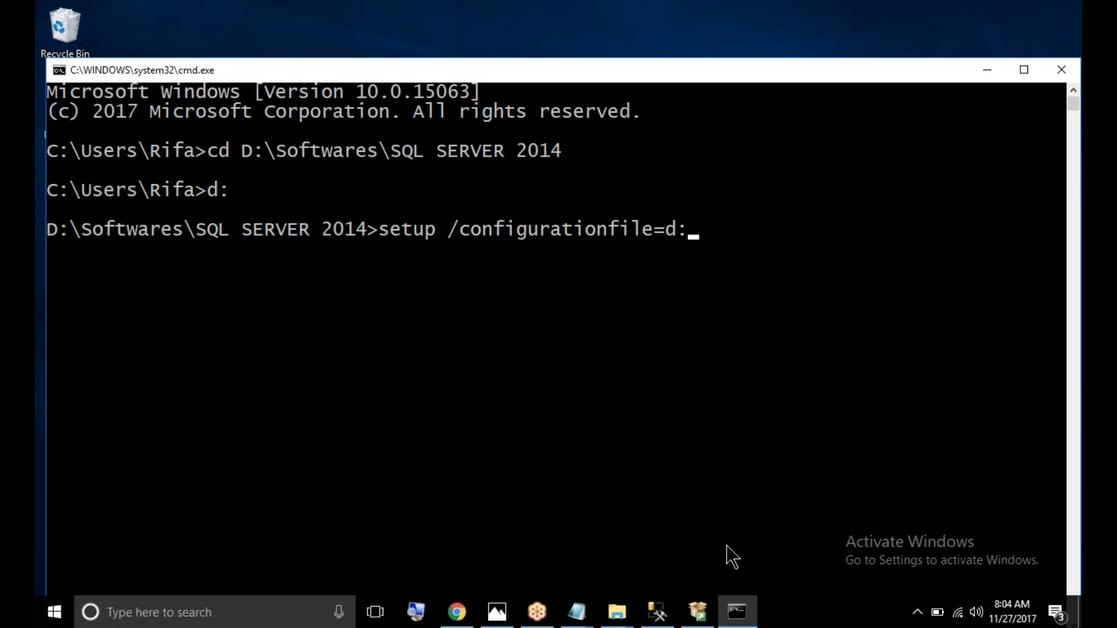
{"action": "type", "text": "\\mssql\\"}
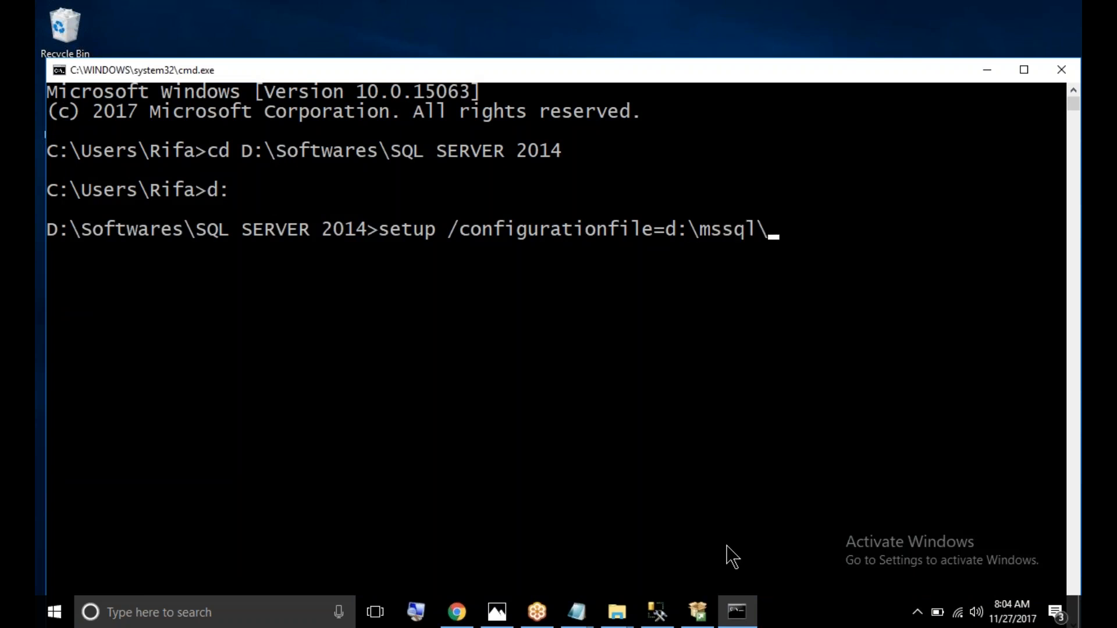
{"action": "type", "text": "Configurati"}
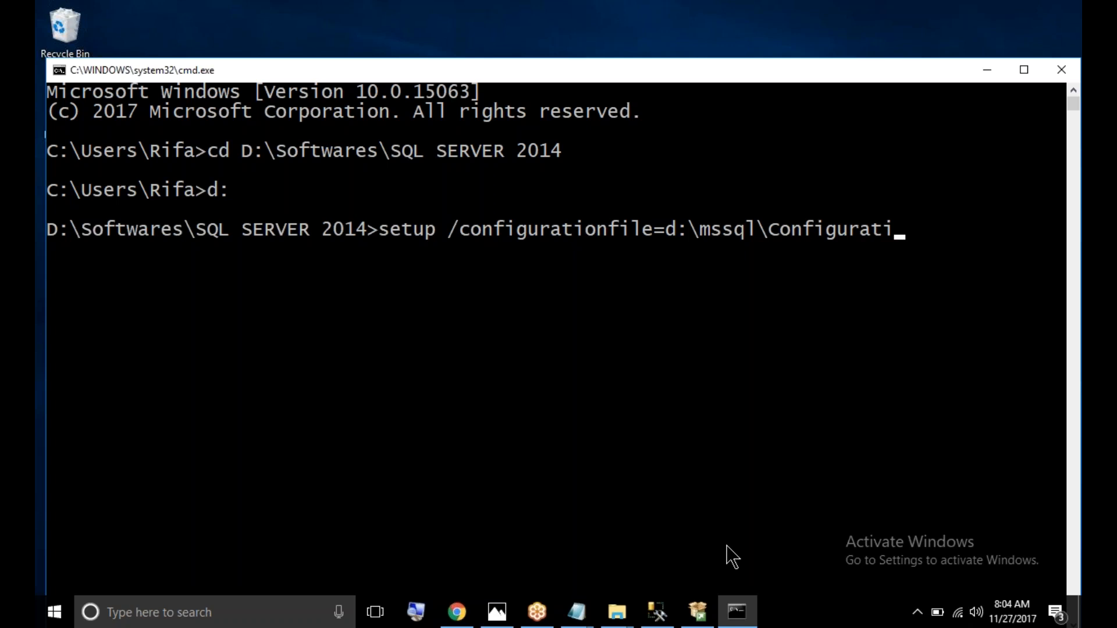
{"action": "type", "text": "onfile.ini"}
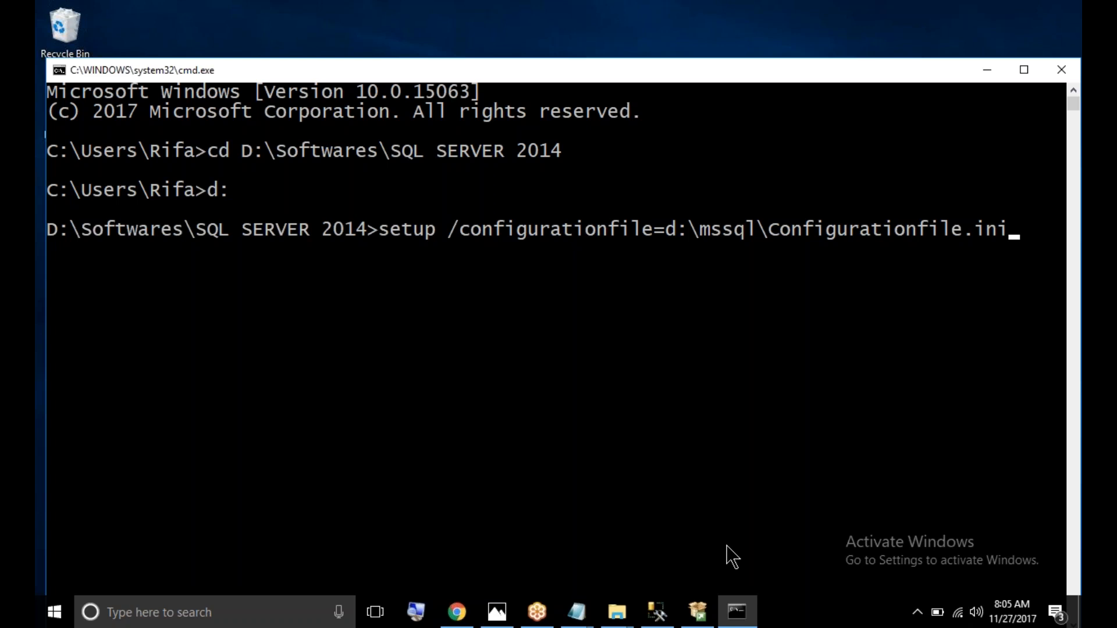
{"action": "key", "text": "Return"}
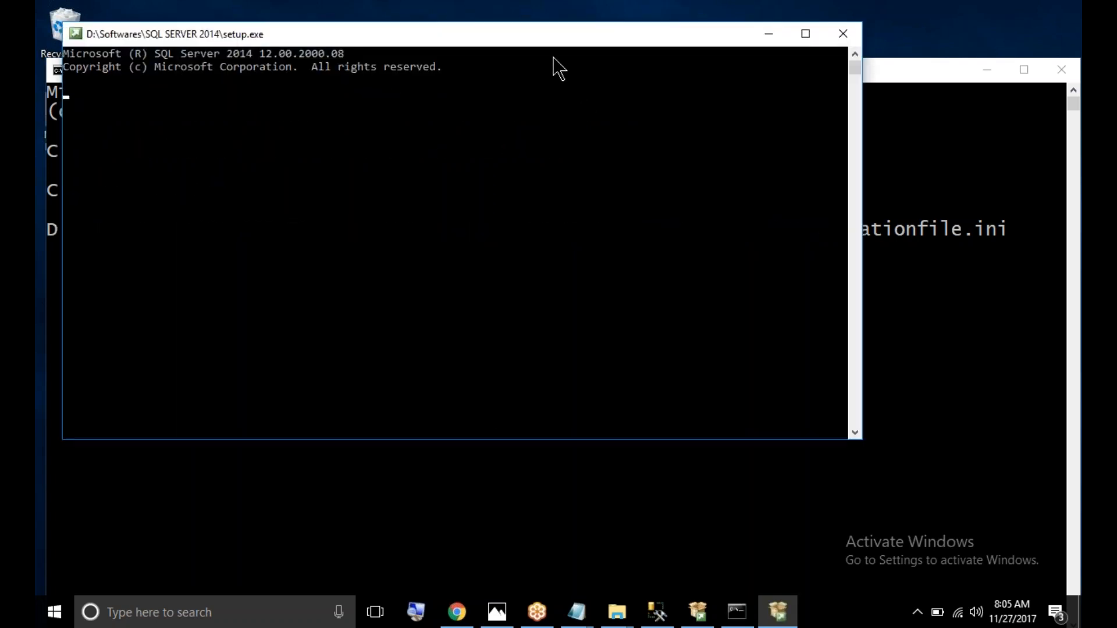
{"action": "left_click_drag", "start_coordinate": [547, 49], "coordinate": [675, 280]}
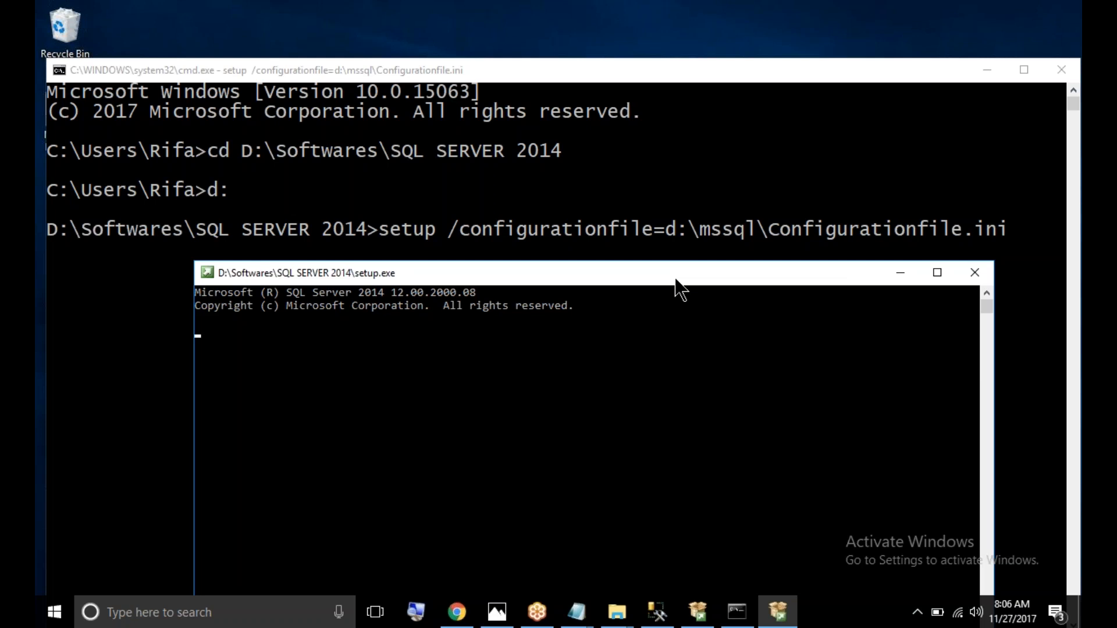
{"action": "left_click_drag", "start_coordinate": [675, 280], "coordinate": [623, 270]}
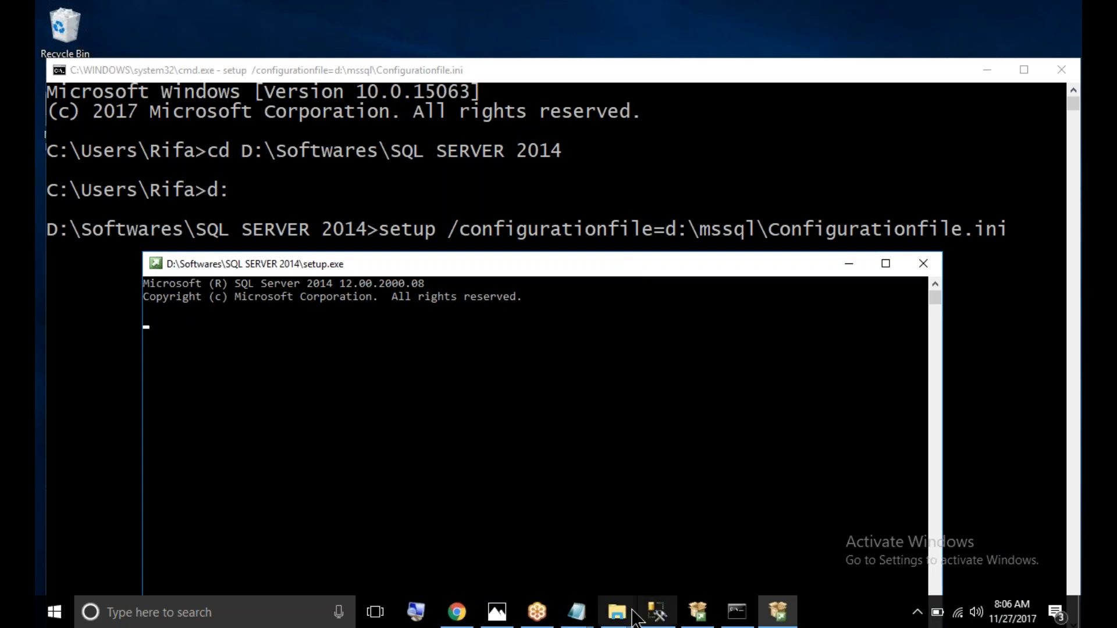
{"action": "mouse_move", "coordinate": [625, 615]}
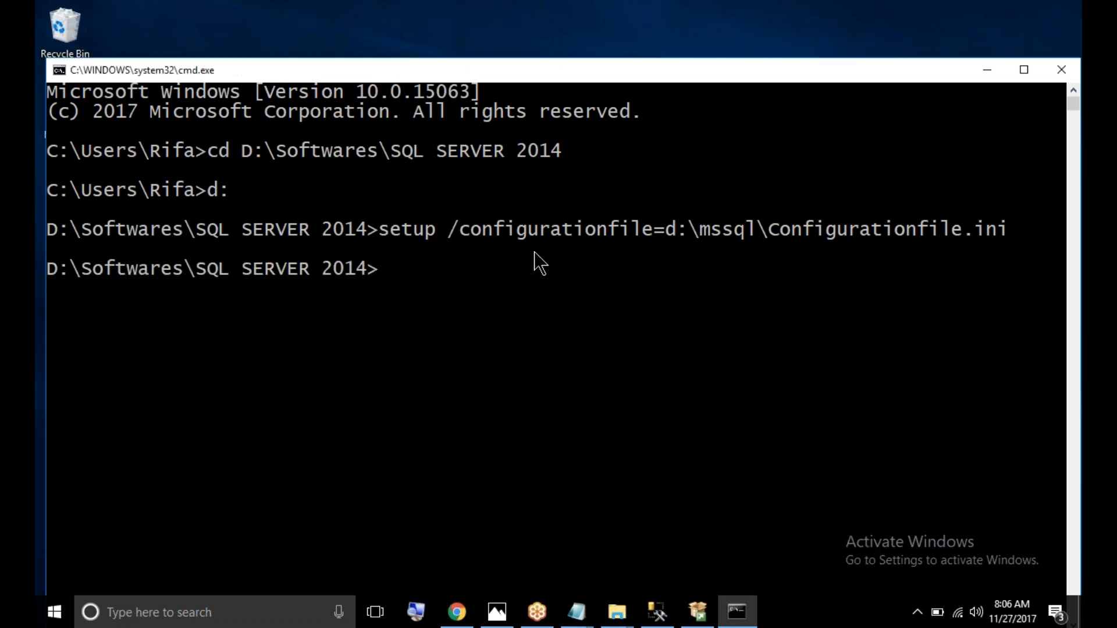
{"action": "left_click_drag", "start_coordinate": [568, 76], "coordinate": [571, 38]}
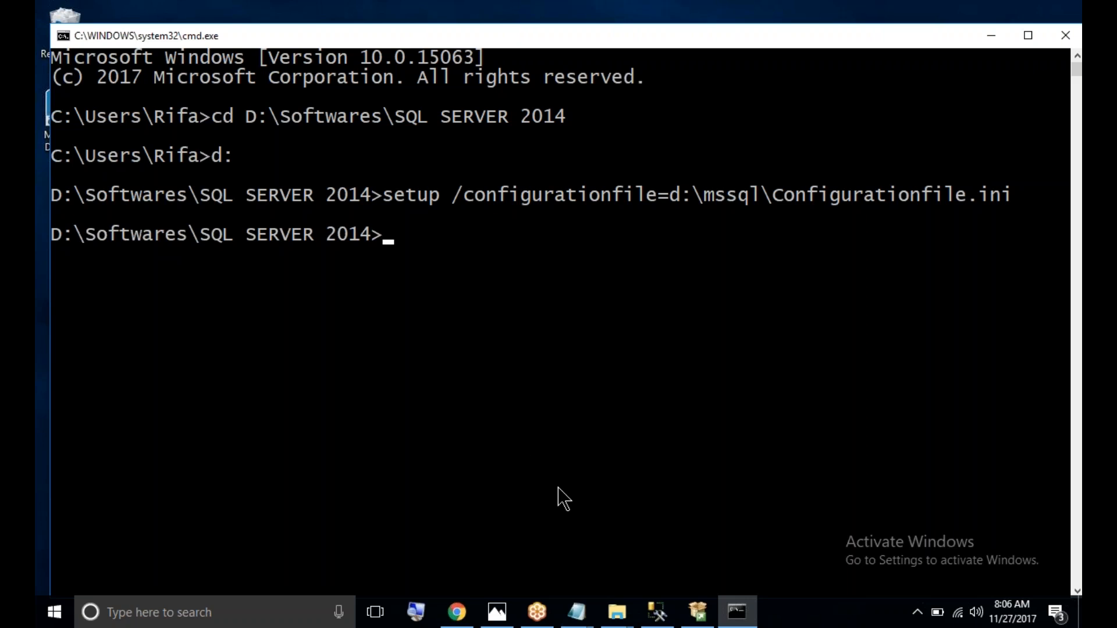
Step: In File Explorer, go up to the Setup Bootstrap Log folder and open the Summary text file
{"action": "mouse_move", "coordinate": [621, 623]}
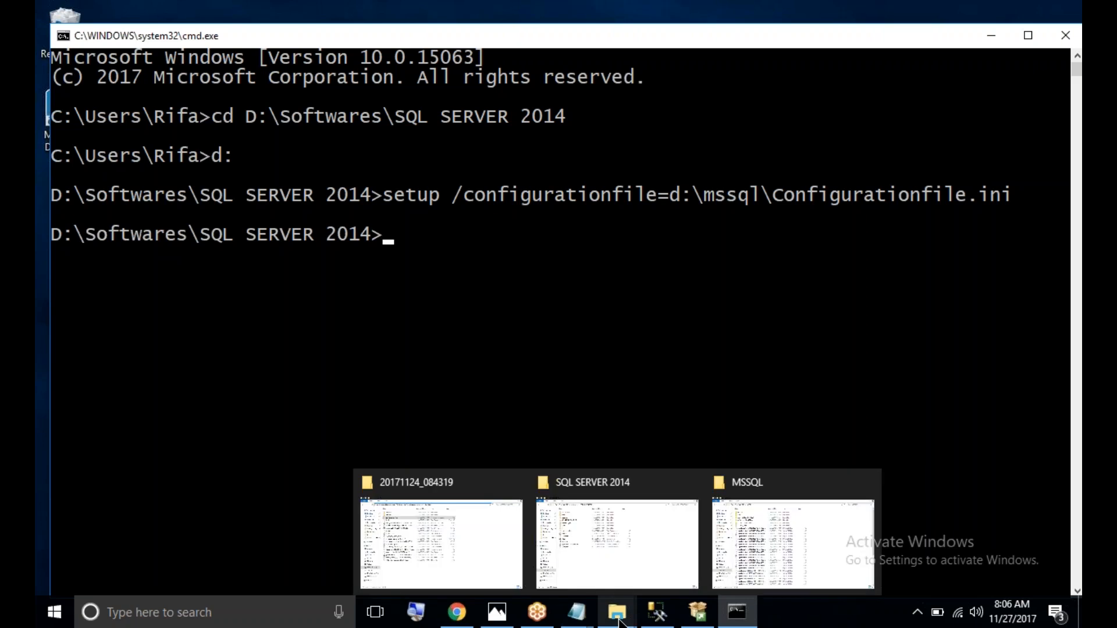
{"action": "left_click", "coordinate": [453, 539]}
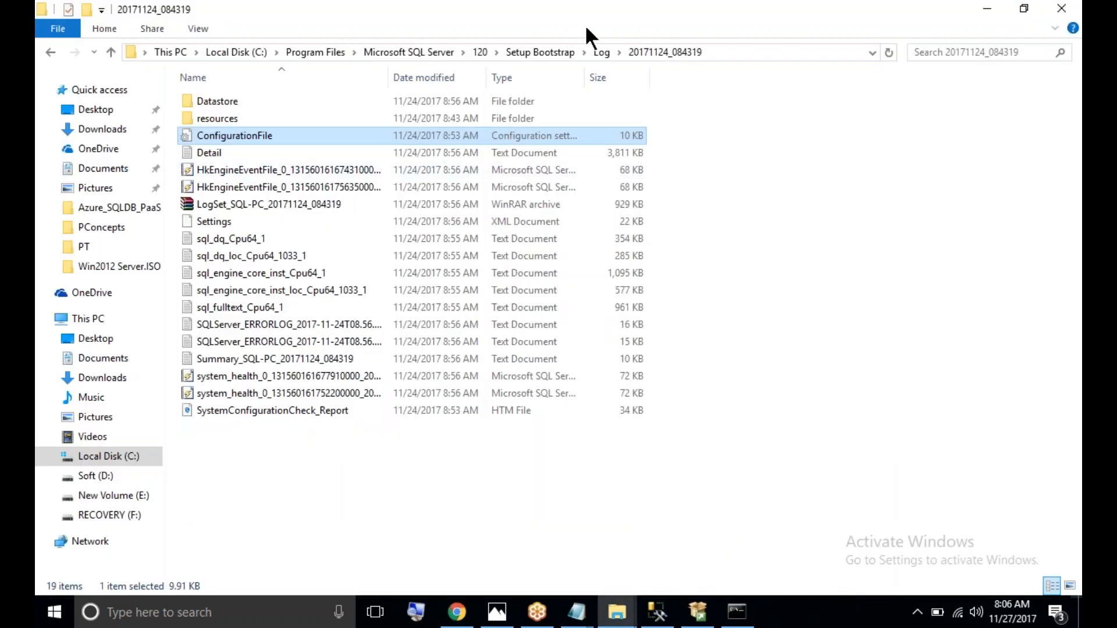
{"action": "left_click", "coordinate": [602, 52]}
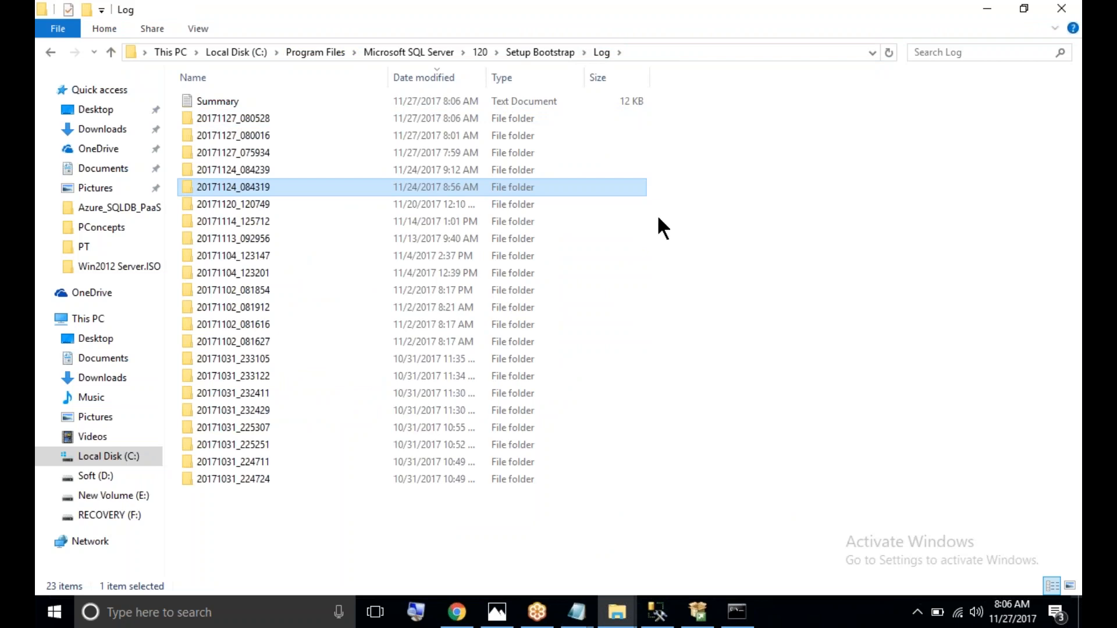
{"action": "left_click", "coordinate": [297, 118]}
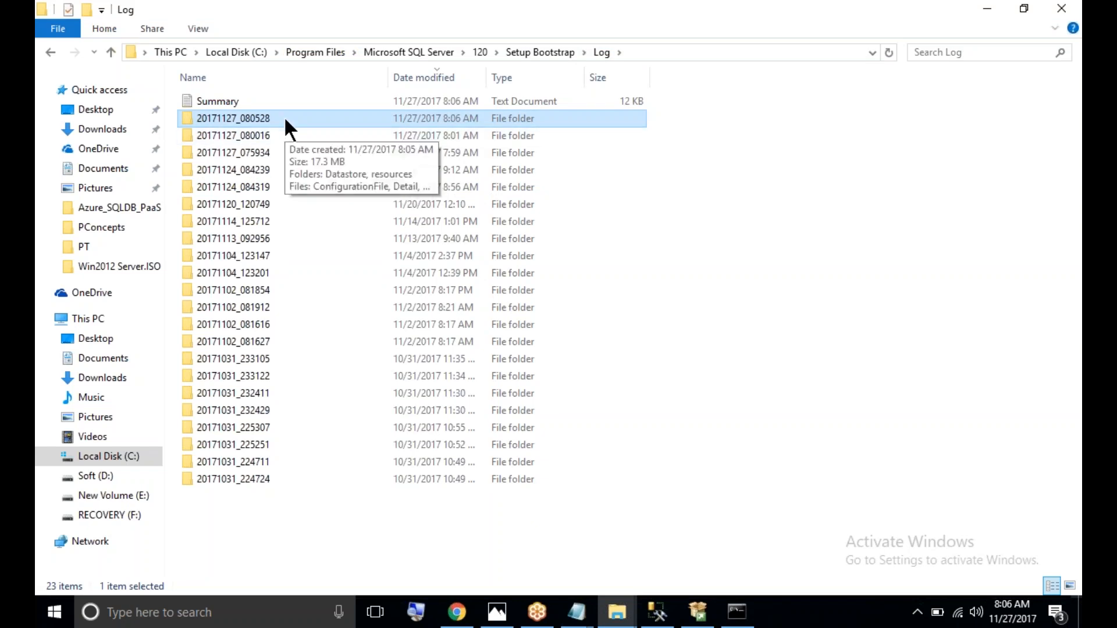
{"action": "left_click", "coordinate": [251, 101]}
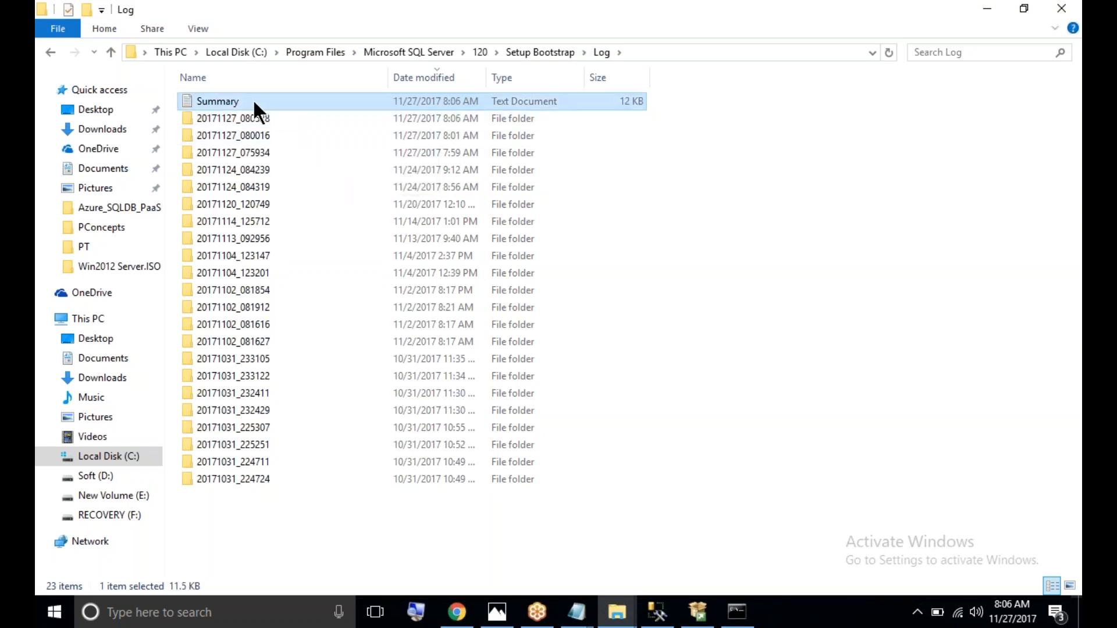
{"action": "double_click", "coordinate": [285, 100]}
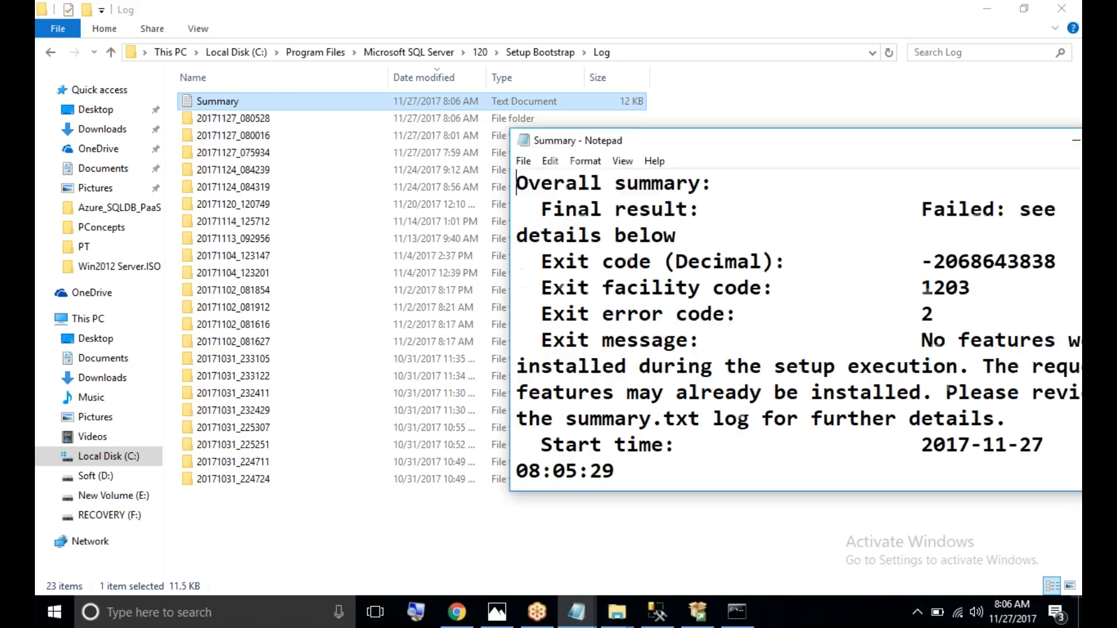
Step: Examine the setup summary's final result, exit message and requested action, plus the exception summary at the end of the file
{"action": "double_click", "coordinate": [925, 138]}
{"action": "left_click_drag", "start_coordinate": [42, 363], "coordinate": [47, 287]}
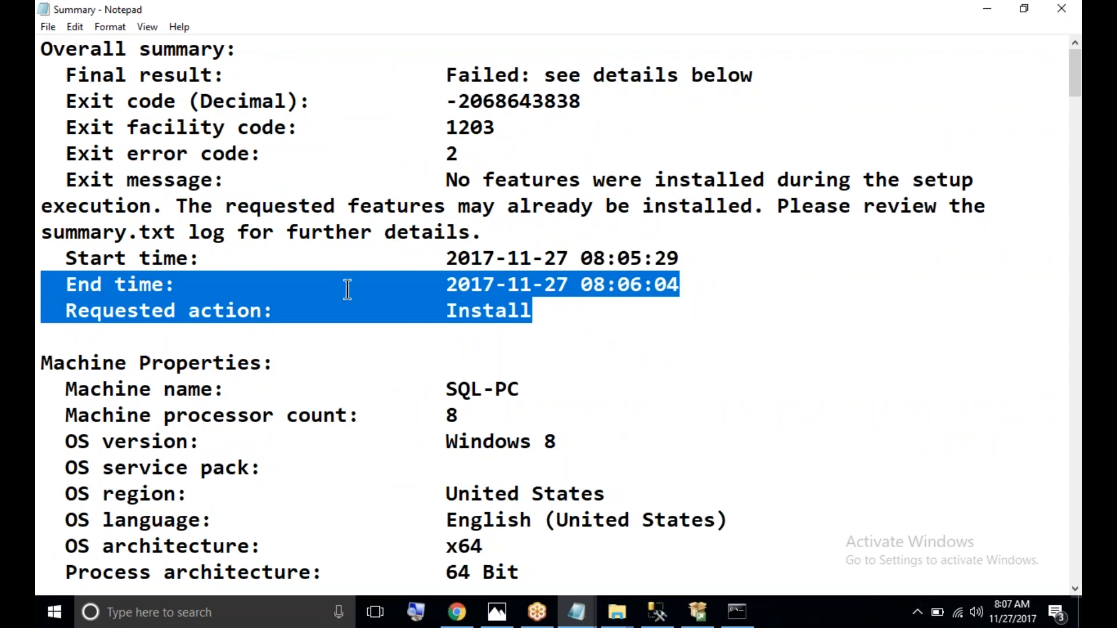
{"action": "left_click", "coordinate": [348, 311]}
{"action": "left_click_drag", "start_coordinate": [534, 312], "coordinate": [63, 315]}
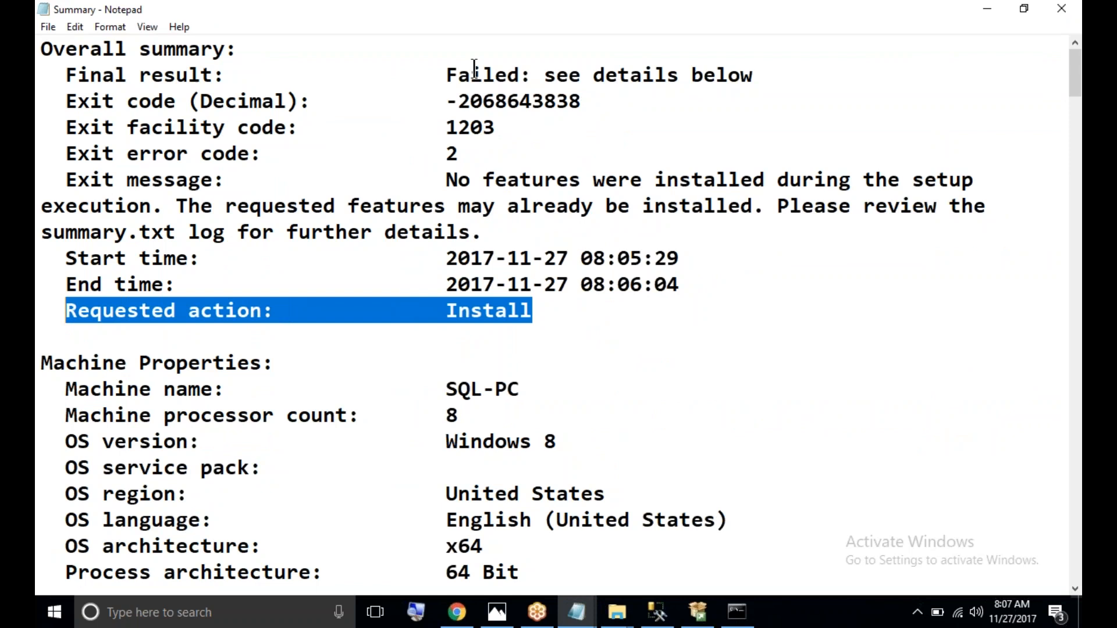
{"action": "left_click_drag", "start_coordinate": [437, 75], "coordinate": [540, 75]}
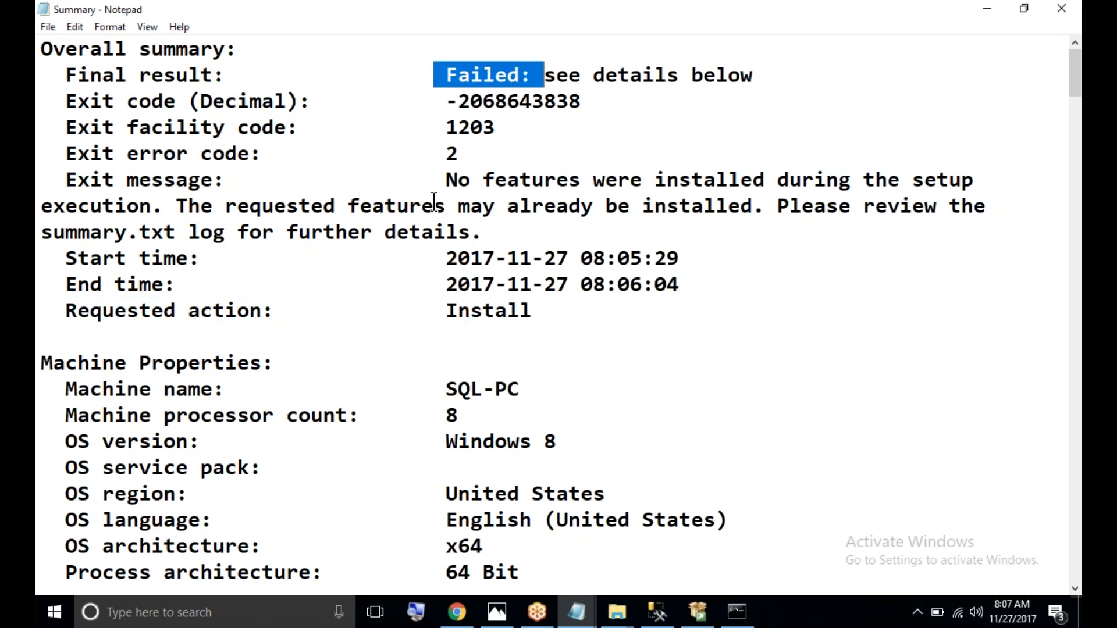
{"action": "left_click_drag", "start_coordinate": [434, 181], "coordinate": [761, 228]}
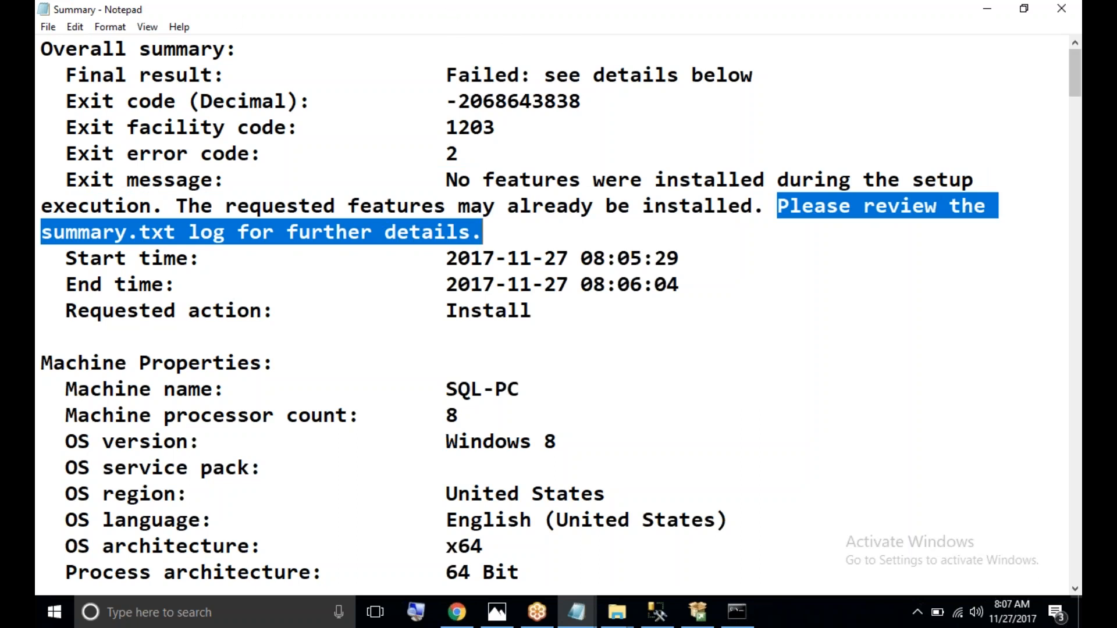
{"action": "left_click_drag", "start_coordinate": [1075, 74], "coordinate": [1077, 555]}
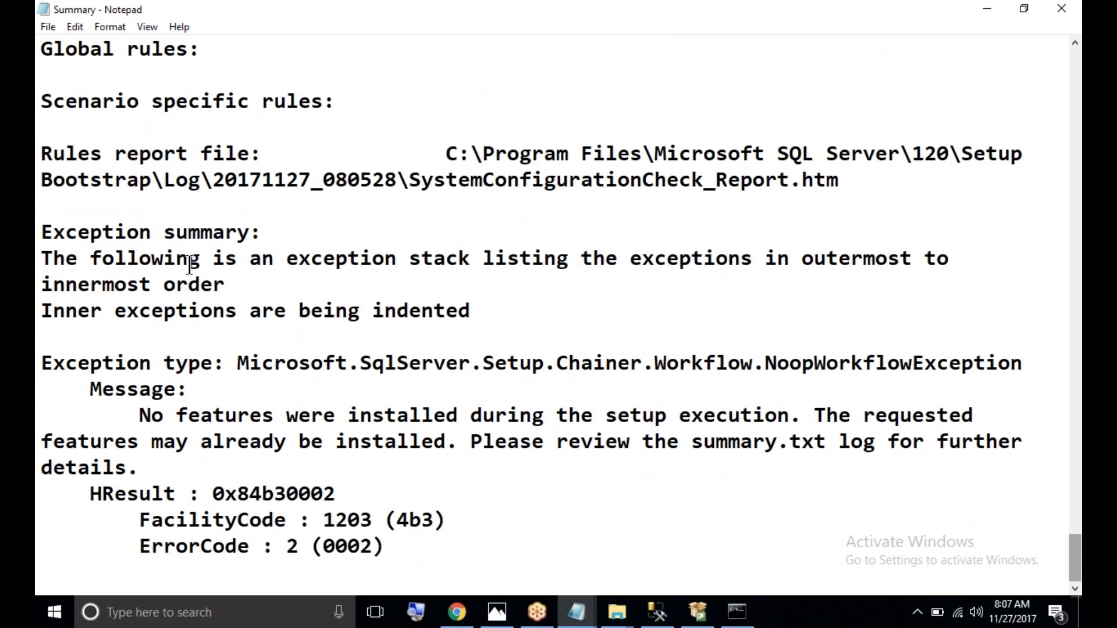
{"action": "left_click_drag", "start_coordinate": [41, 259], "coordinate": [752, 260]}
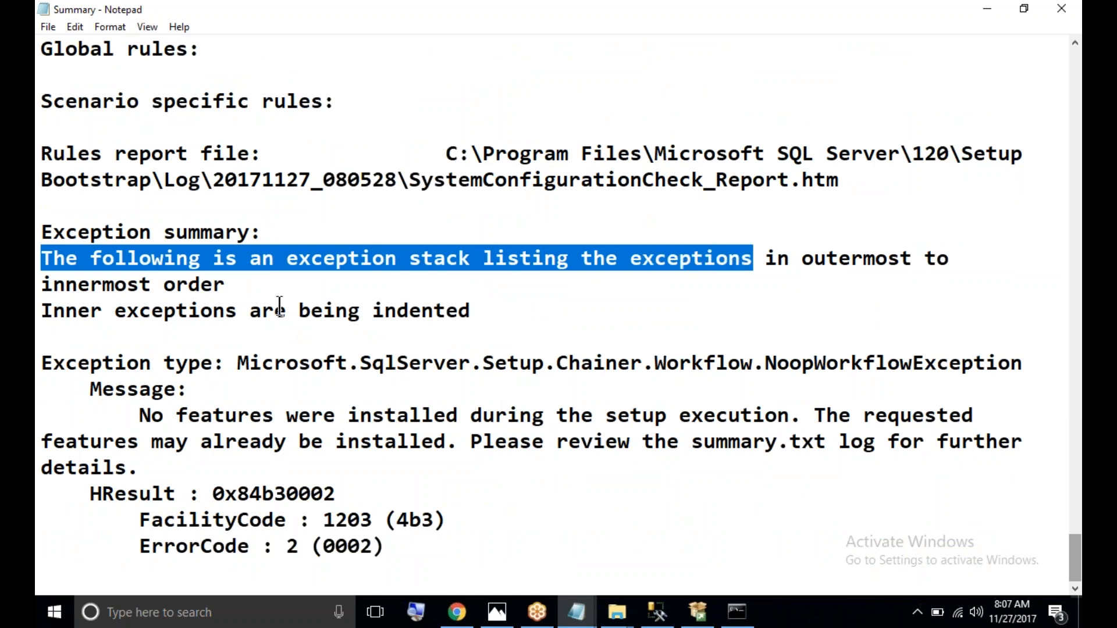
Step: Examine the exception message at the end of the setup summary and the input settings above it, closing the file when done
{"action": "left_click_drag", "start_coordinate": [139, 415], "coordinate": [295, 417]}
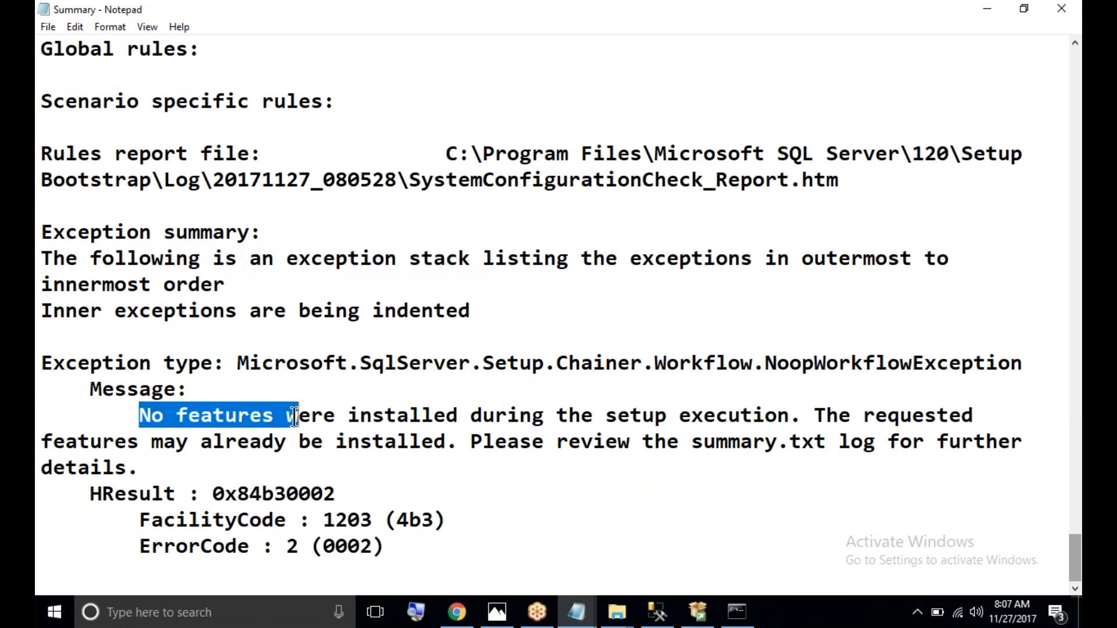
{"action": "left_click_drag", "start_coordinate": [473, 442], "coordinate": [788, 455]}
{"action": "left_click", "coordinate": [731, 485]}
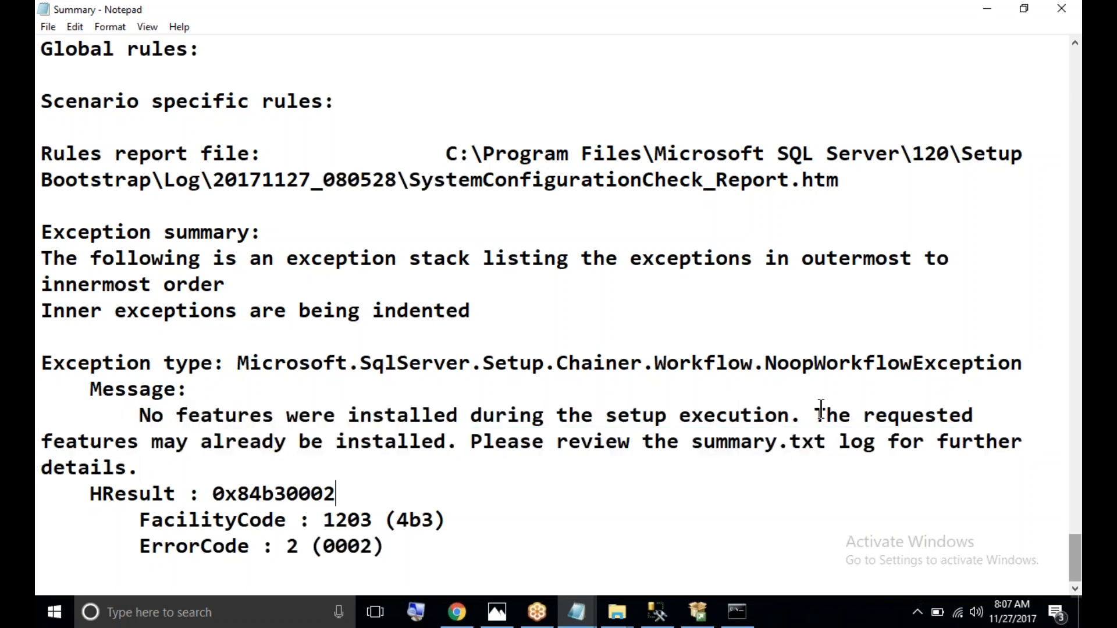
{"action": "left_click", "coordinate": [1062, 358]}
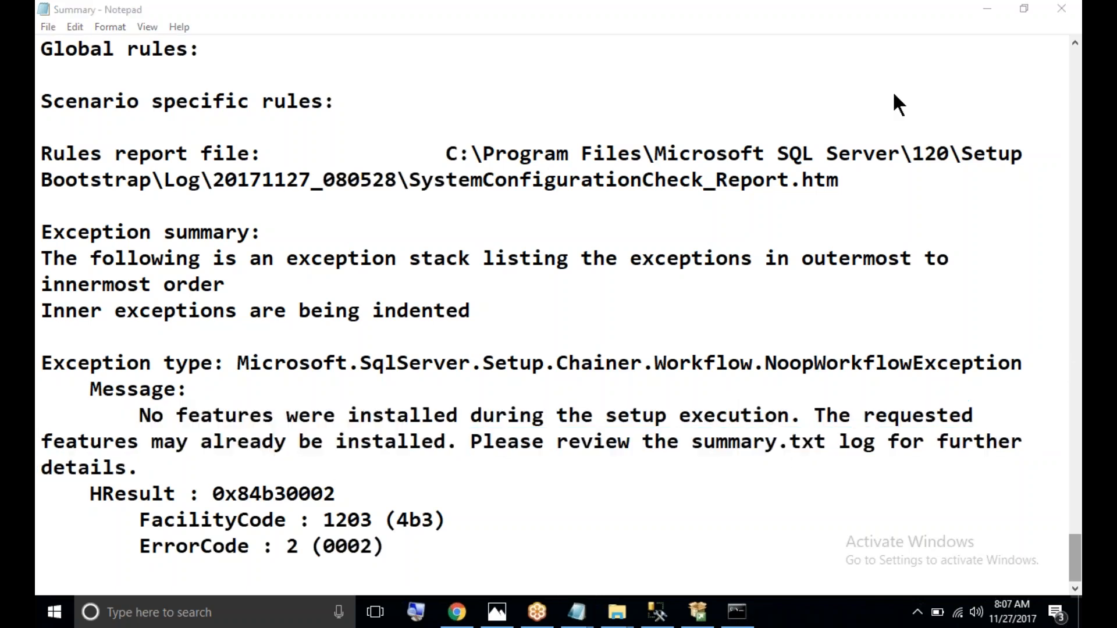
{"action": "left_click", "coordinate": [1075, 559]}
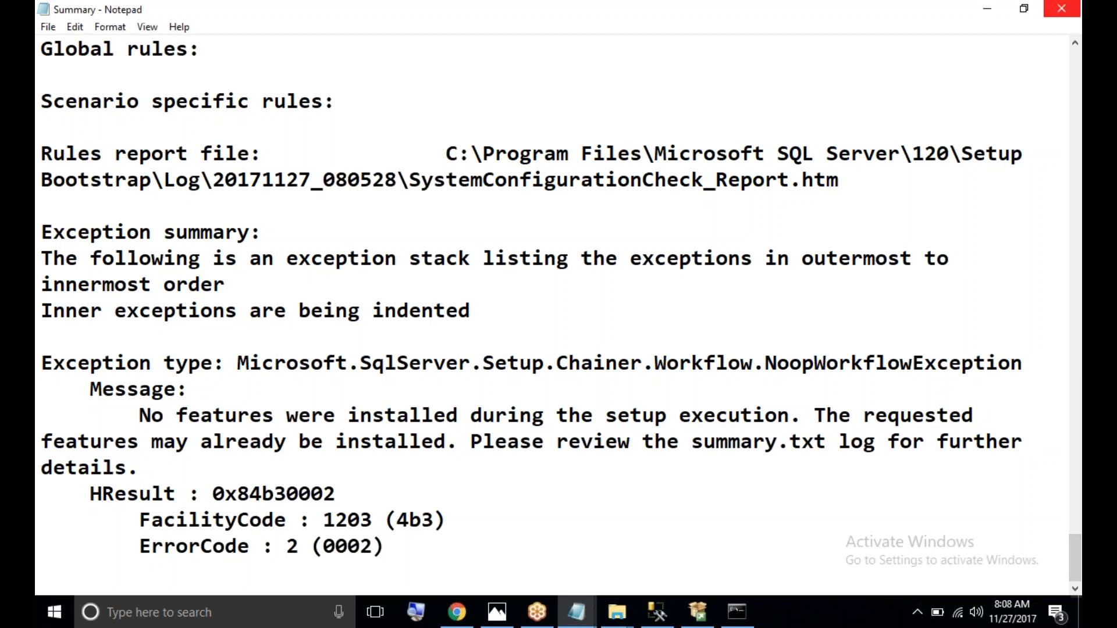
{"action": "left_click", "coordinate": [1079, 78]}
{"action": "left_click", "coordinate": [1079, 79]}
{"action": "left_click", "coordinate": [1079, 79]}
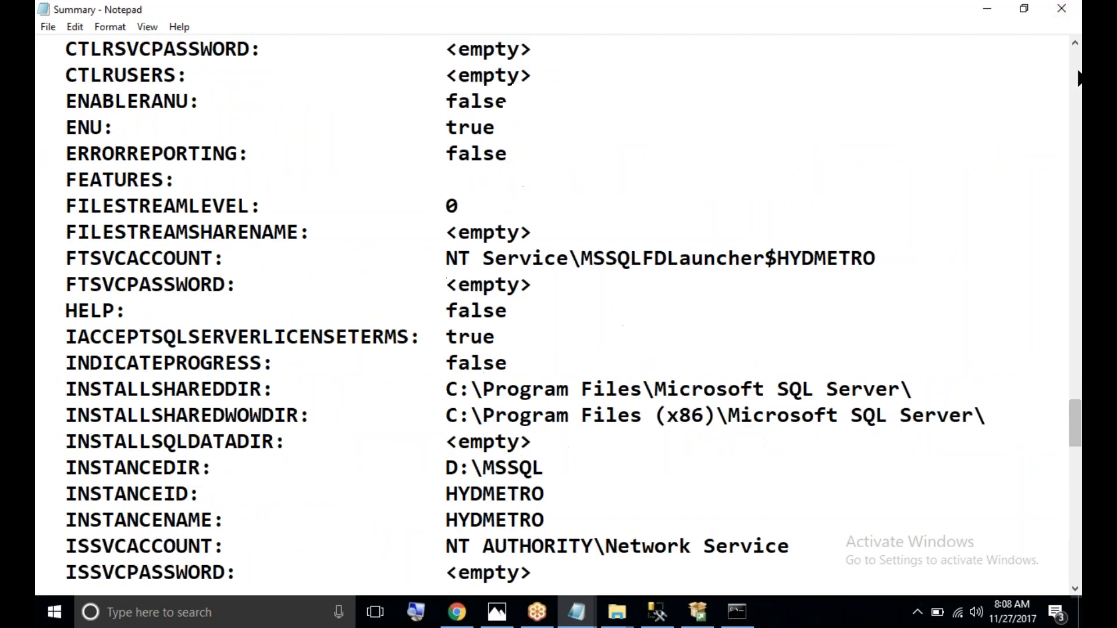
{"action": "left_click", "coordinate": [1080, 79]}
{"action": "left_click", "coordinate": [1062, 8]}
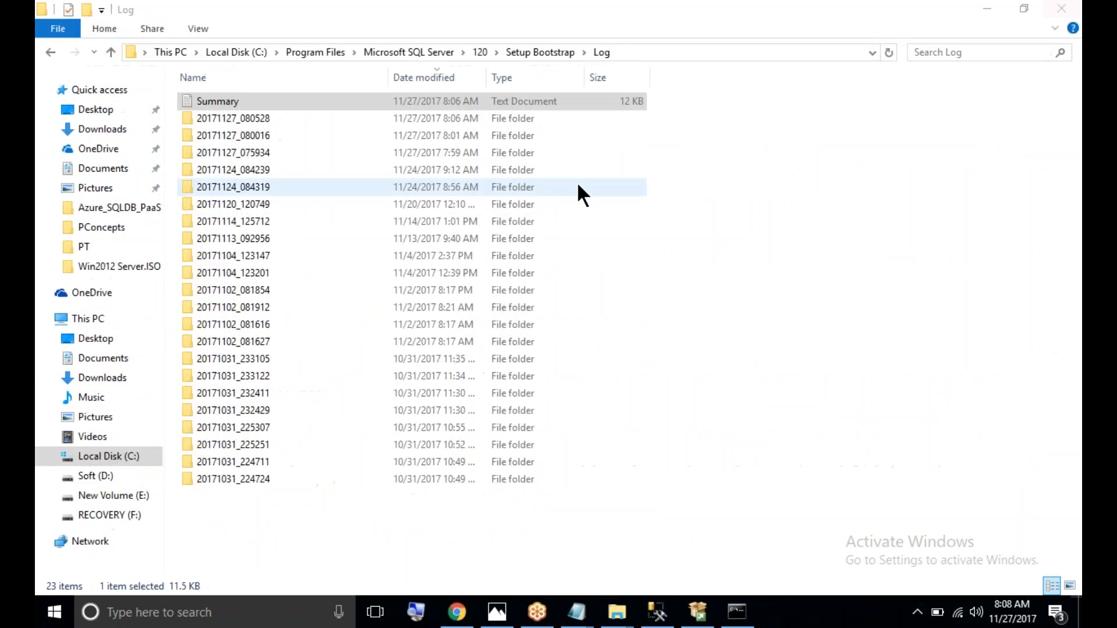
Step: Open Summary_SQL-PC_20171127_080528 from the 20171127_080528 log folder, read it through to the exception summary and close it
{"action": "left_click", "coordinate": [250, 120]}
{"action": "double_click", "coordinate": [250, 120]}
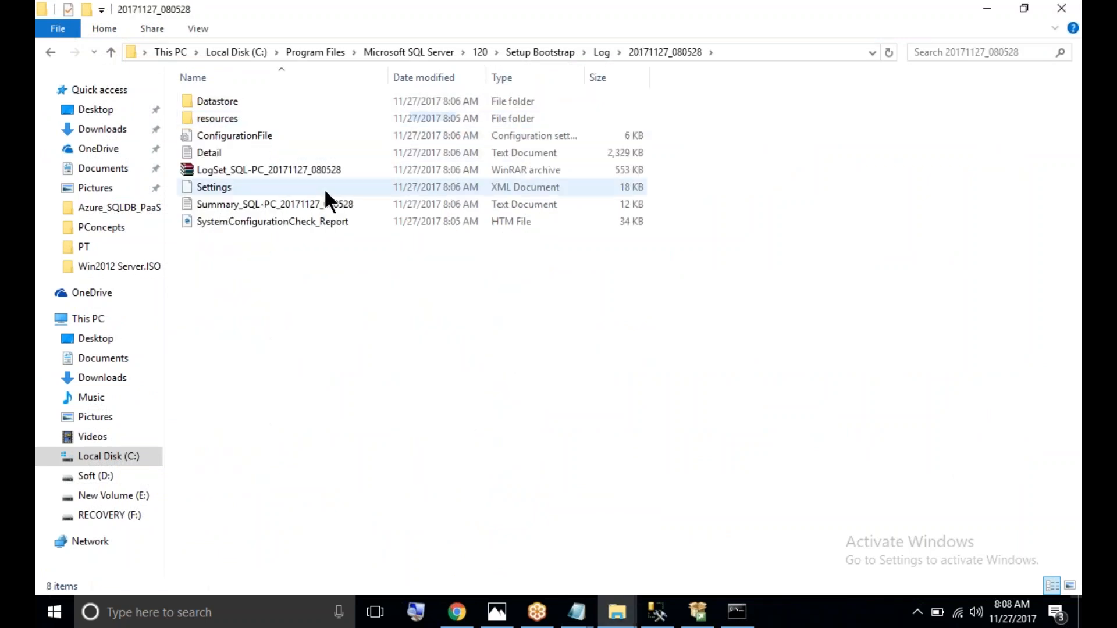
{"action": "left_click", "coordinate": [285, 206]}
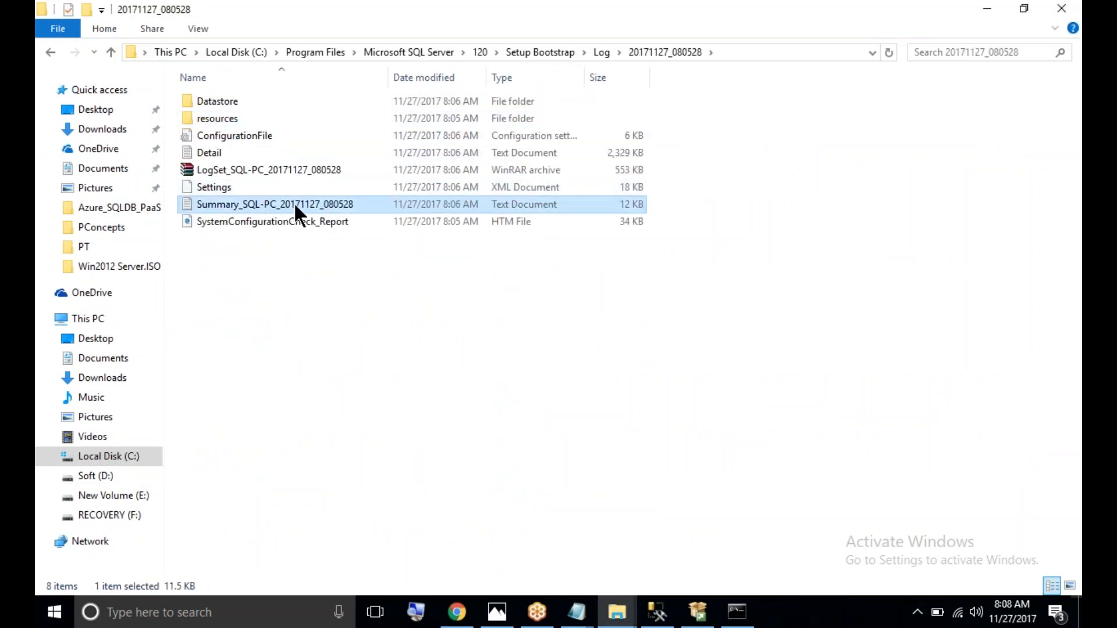
{"action": "double_click", "coordinate": [295, 207]}
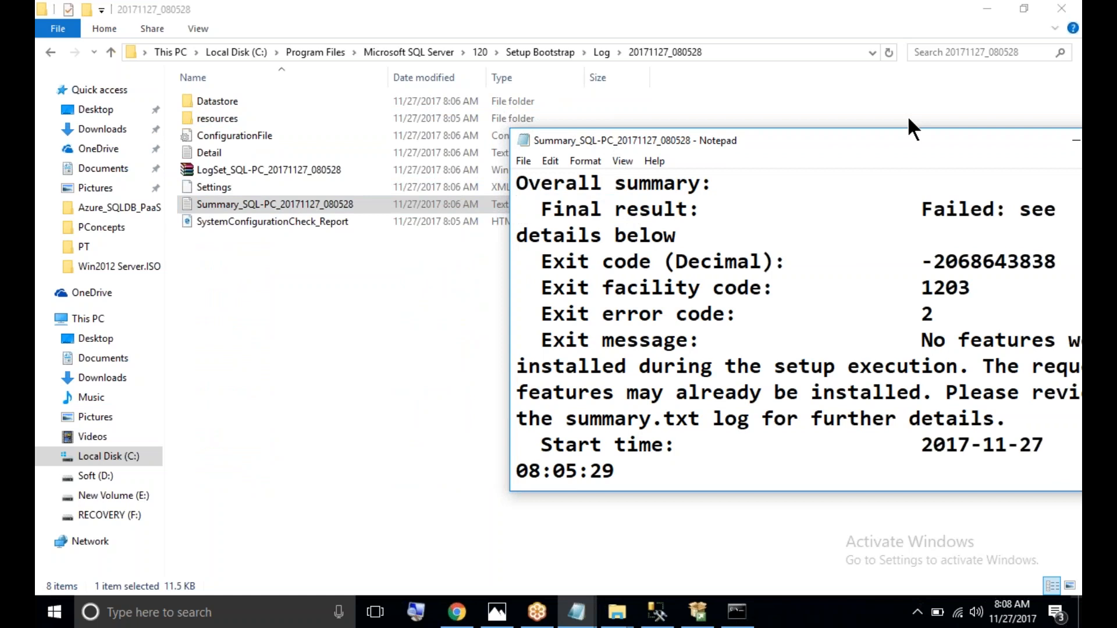
{"action": "double_click", "coordinate": [868, 141]}
{"action": "left_click_drag", "start_coordinate": [1076, 81], "coordinate": [1077, 569]}
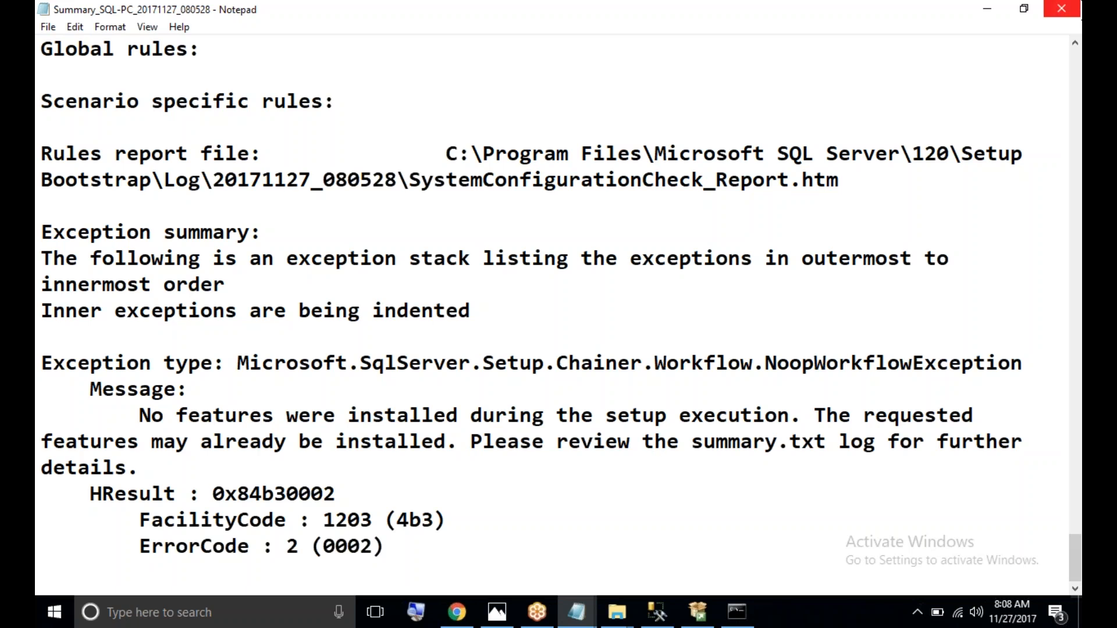
{"action": "left_click", "coordinate": [1062, 8]}
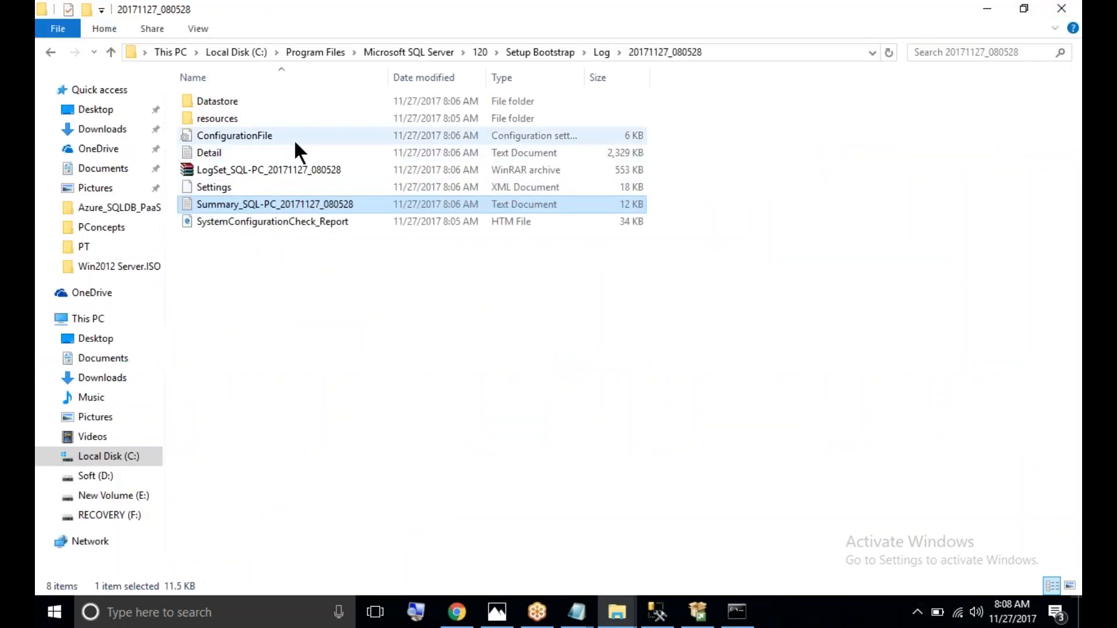
Step: Look inside the resources subfolder of 20171127_080528 and return to the Log folder
{"action": "double_click", "coordinate": [263, 118]}
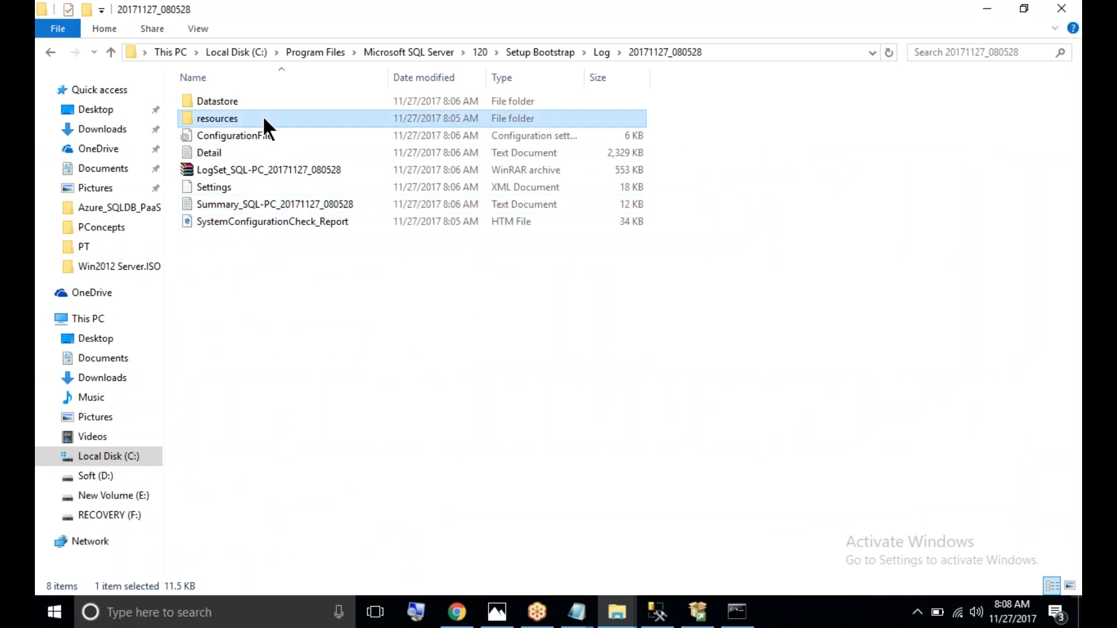
{"action": "left_click", "coordinate": [634, 52]}
{"action": "left_click", "coordinate": [601, 52]}
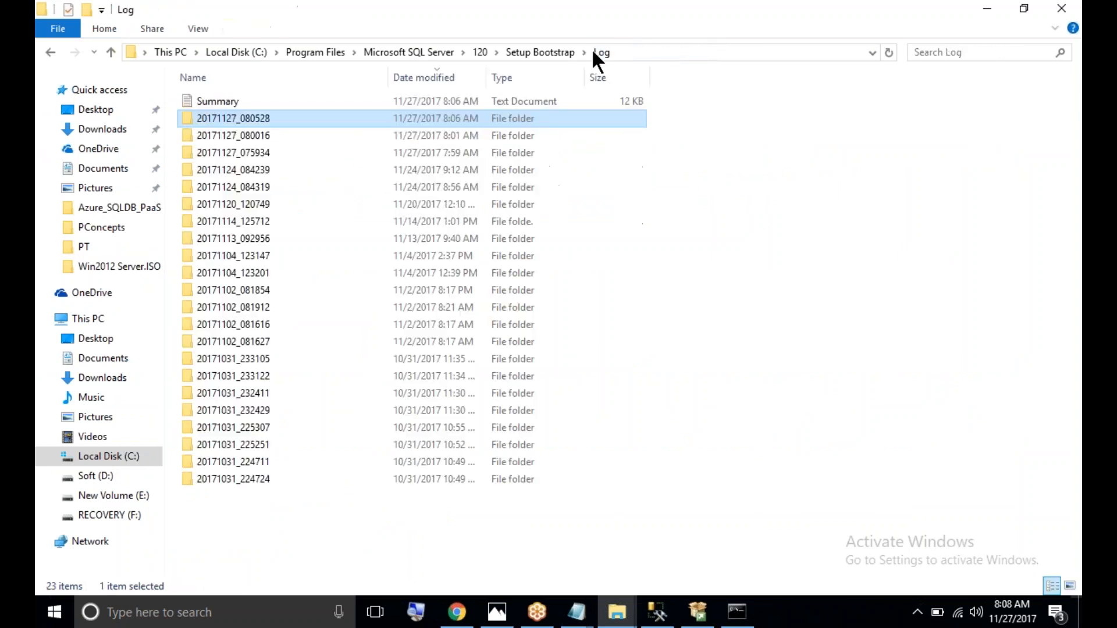
Step: Open the 20171127_080016 log folder, refresh its listing and look through its Datastore subfolder
{"action": "double_click", "coordinate": [254, 135]}
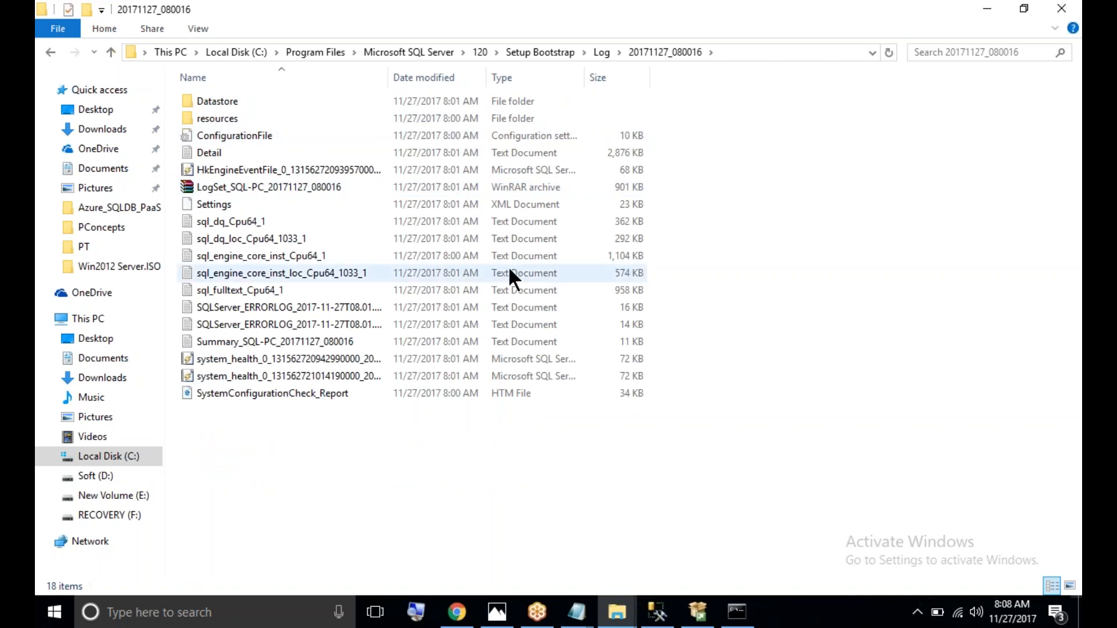
{"action": "right_click", "coordinate": [742, 306]}
{"action": "left_click", "coordinate": [788, 375]}
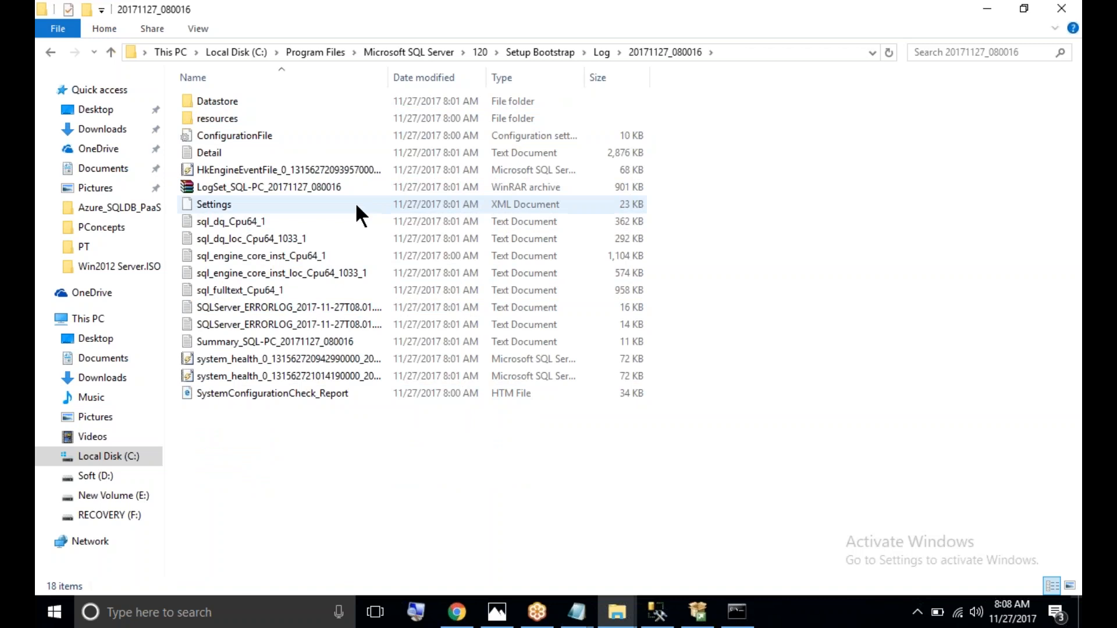
{"action": "double_click", "coordinate": [284, 98]}
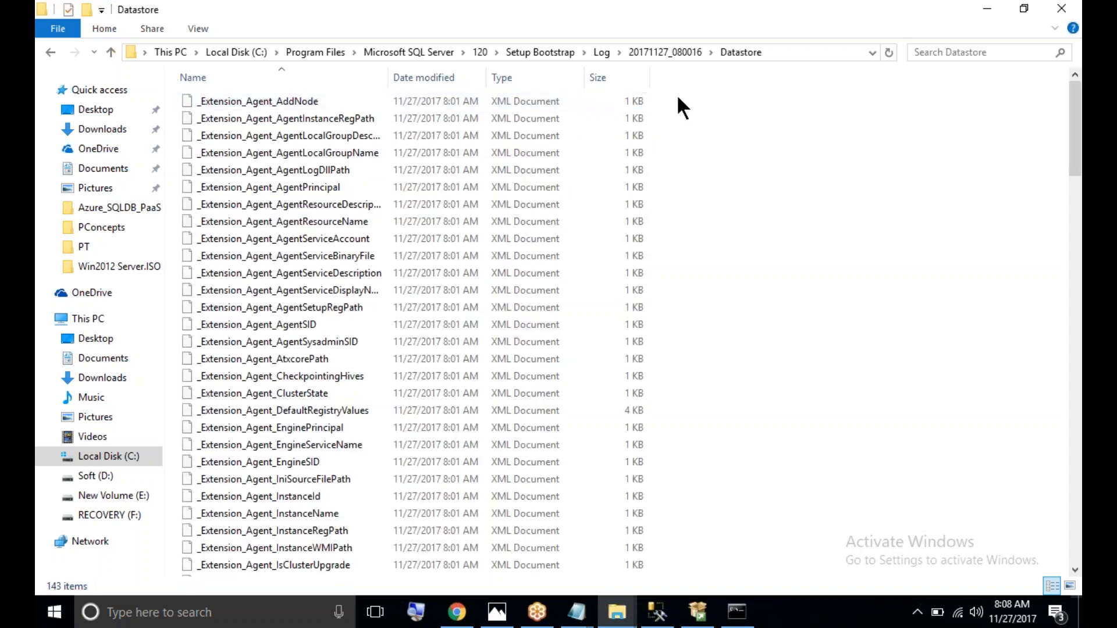
{"action": "left_click", "coordinate": [642, 50]}
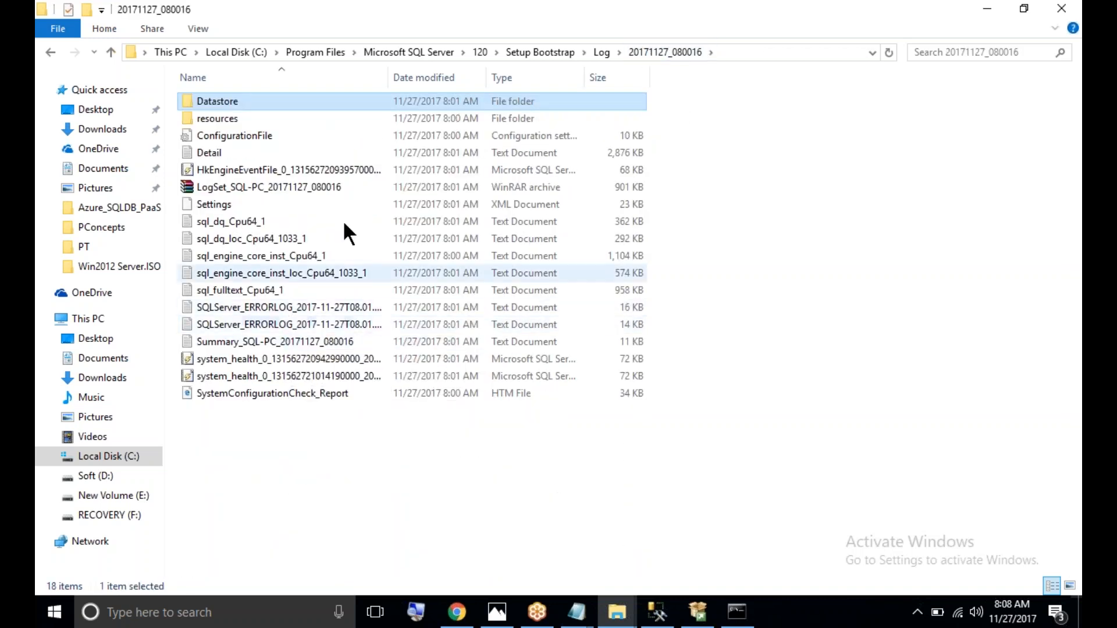
Step: Widen the Name column to show full file names, and check the final result in Summary_SQL-PC_20171127_080016
{"action": "left_click_drag", "start_coordinate": [387, 77], "coordinate": [648, 78]}
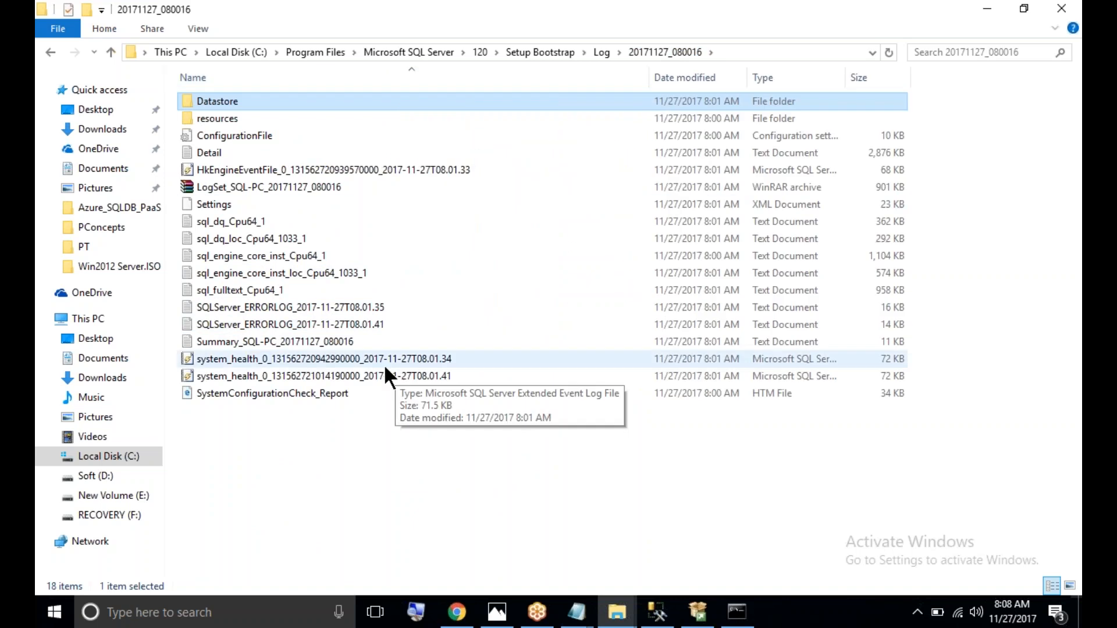
{"action": "double_click", "coordinate": [334, 342]}
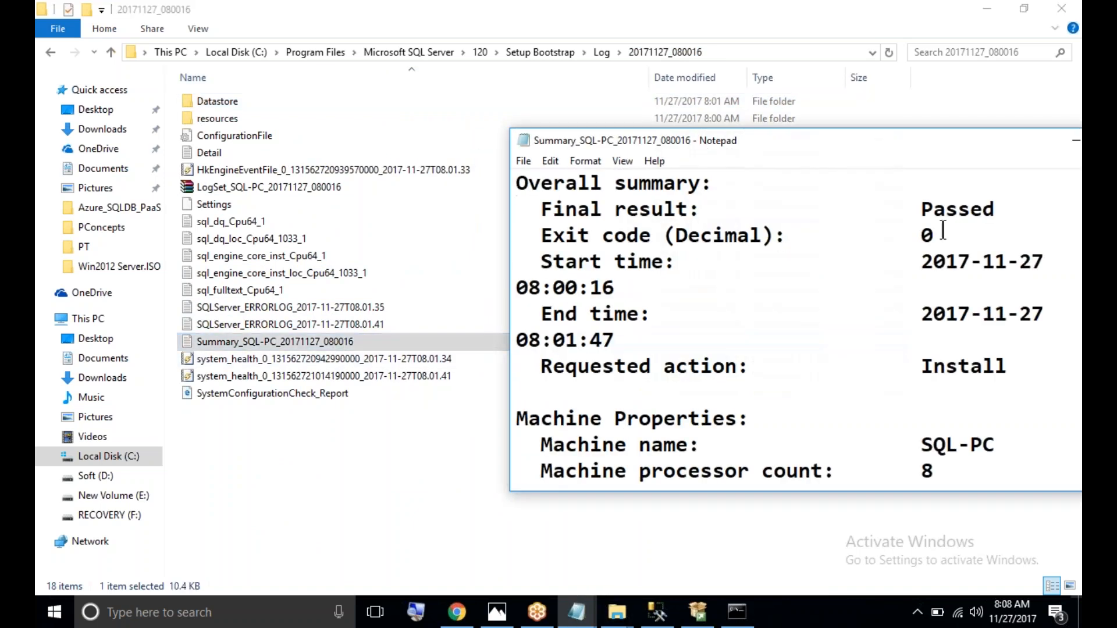
{"action": "left_click_drag", "start_coordinate": [954, 146], "coordinate": [692, 311]}
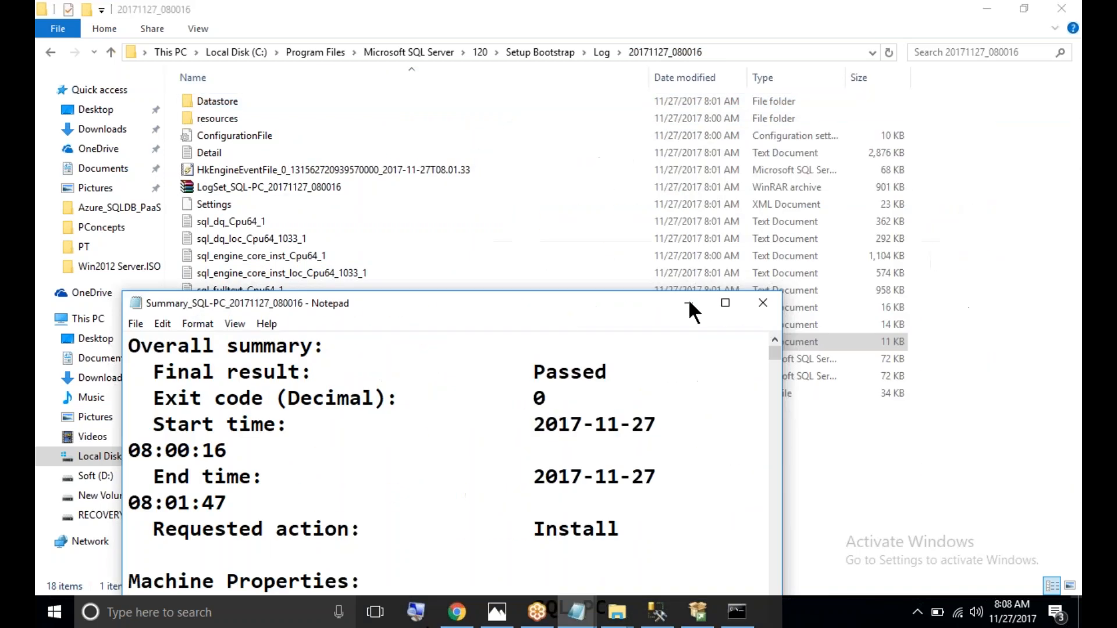
{"action": "left_click", "coordinate": [763, 302]}
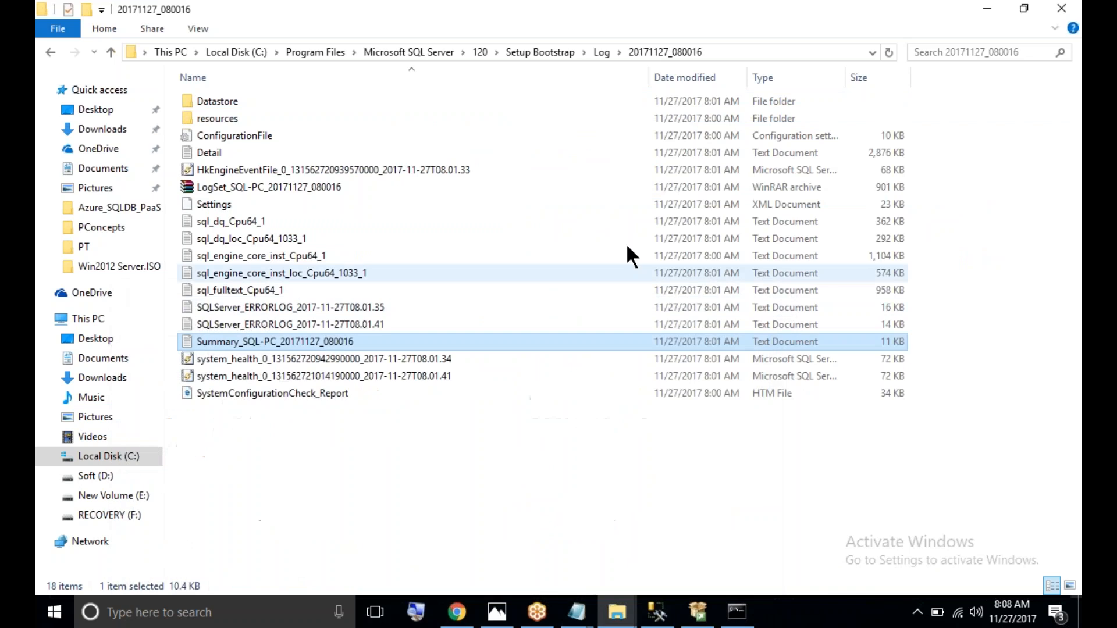
Step: Return to the Log folder and open the Detail text file from 20171127_080528 in a maximized window
{"action": "left_click", "coordinate": [602, 52]}
{"action": "right_click", "coordinate": [984, 178]}
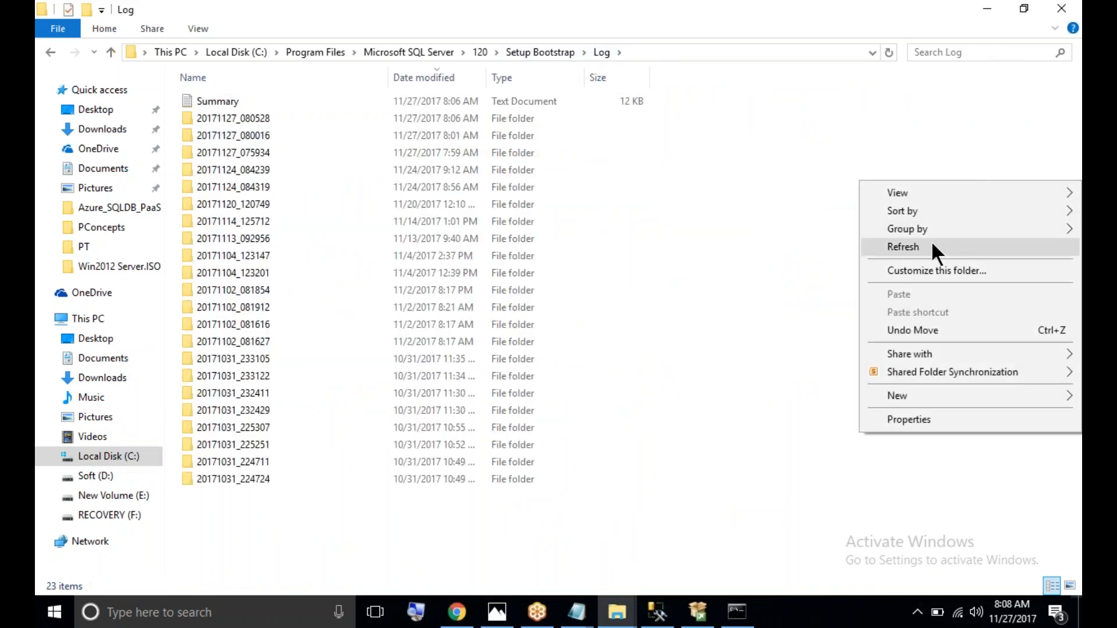
{"action": "left_click", "coordinate": [931, 247]}
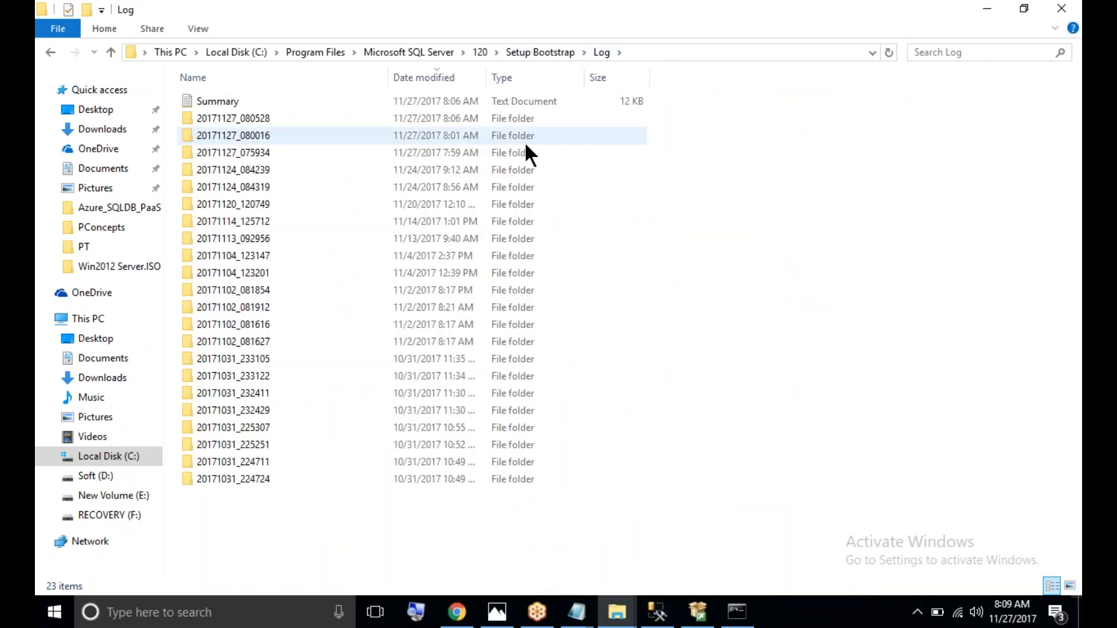
{"action": "double_click", "coordinate": [317, 117]}
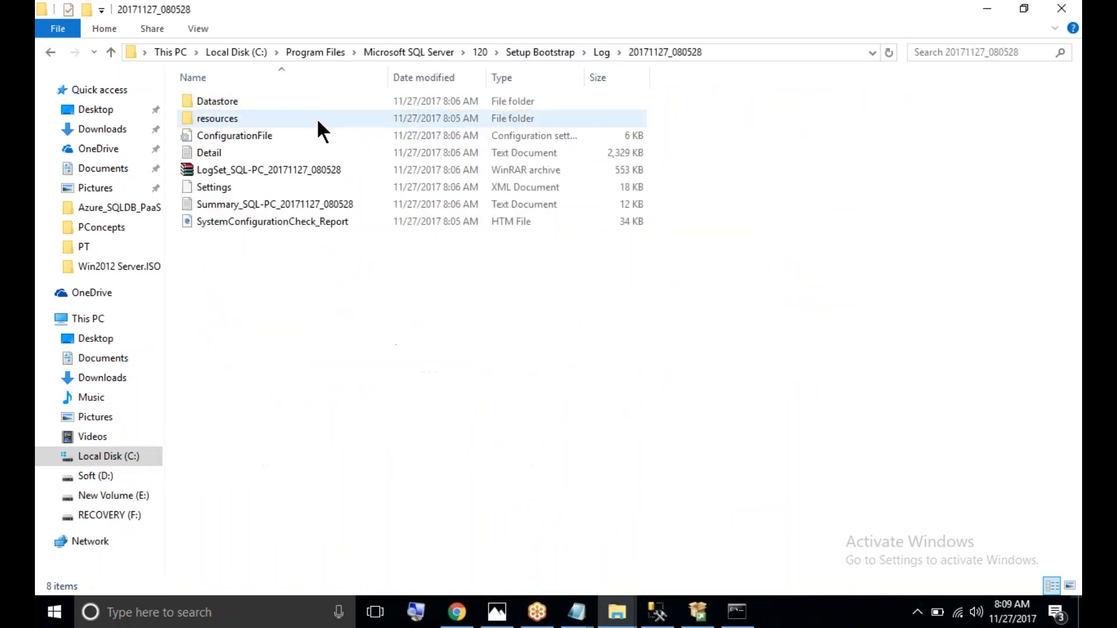
{"action": "left_click", "coordinate": [229, 151]}
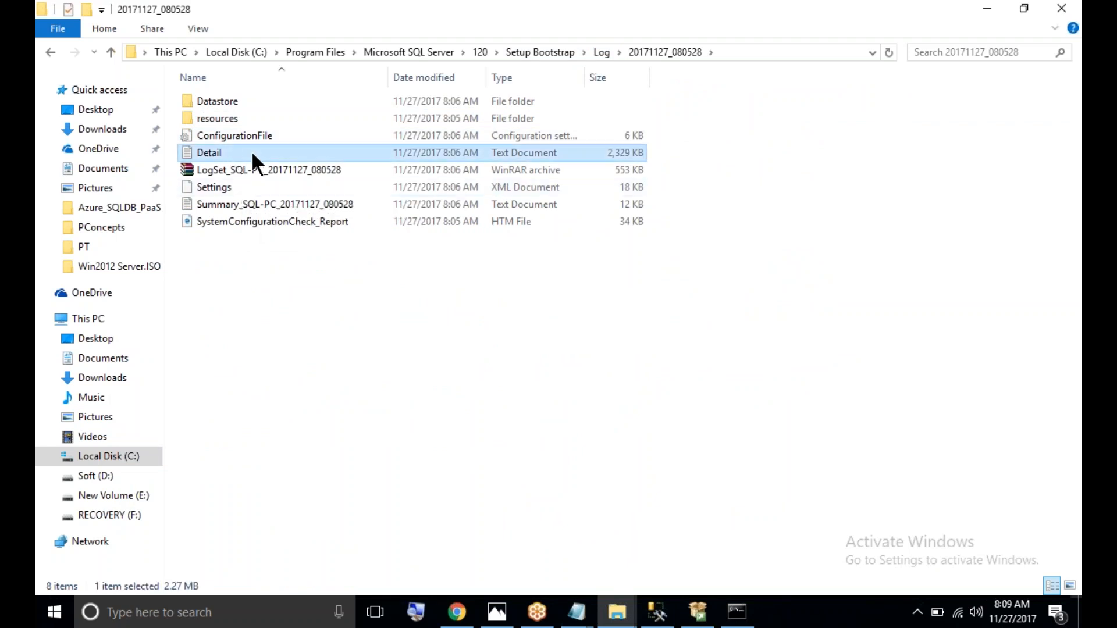
{"action": "double_click", "coordinate": [254, 152]}
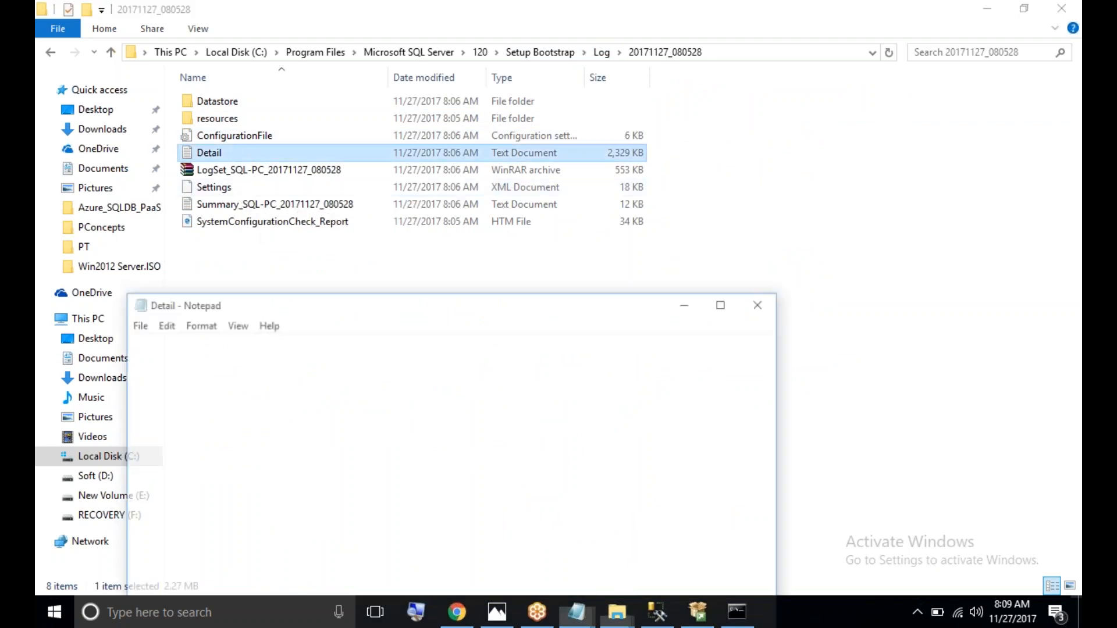
{"action": "left_click", "coordinate": [726, 302]}
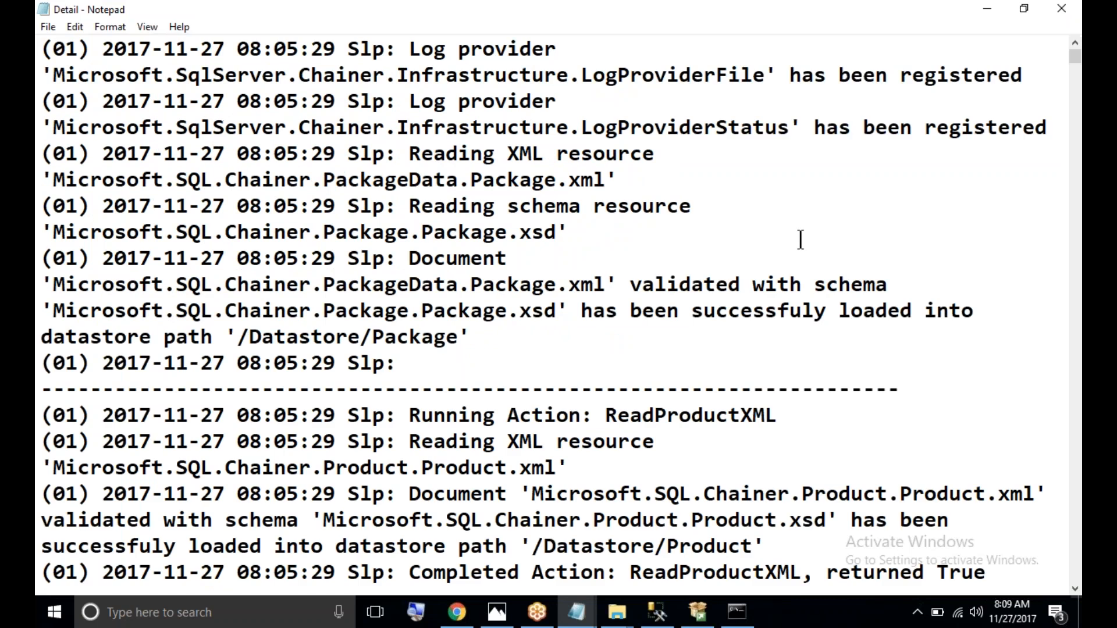
Step: Examine the Detail log through to its closing exception message and the workflow actions before it, closing the file when done
{"action": "left_click_drag", "start_coordinate": [1075, 55], "coordinate": [1075, 198]}
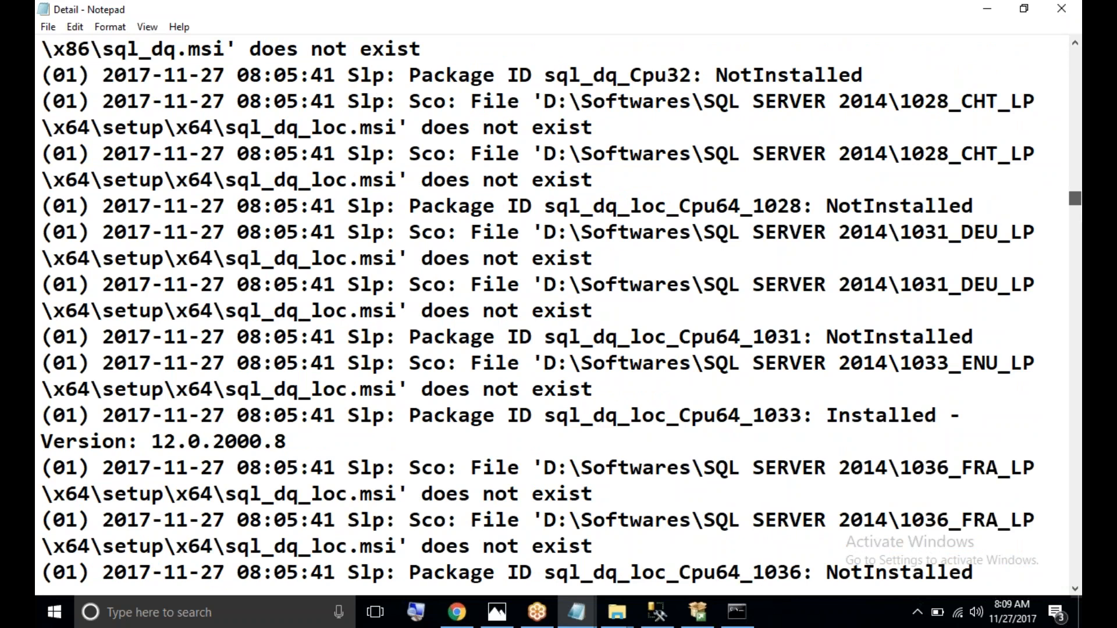
{"action": "left_click_drag", "start_coordinate": [1075, 198], "coordinate": [1075, 416]}
{"action": "left_click_drag", "start_coordinate": [1076, 448], "coordinate": [1075, 576]}
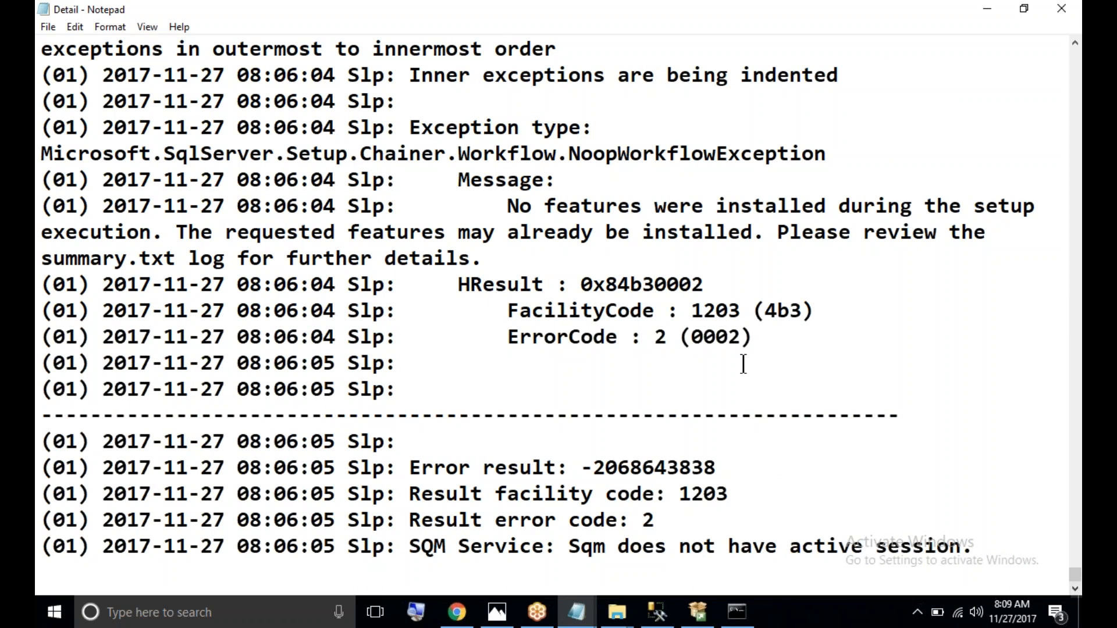
{"action": "left_click_drag", "start_coordinate": [494, 205], "coordinate": [882, 244]}
{"action": "left_click", "coordinate": [882, 243]}
{"action": "scroll", "coordinate": [552, 314], "scroll_direction": "up", "scroll_amount": 7}
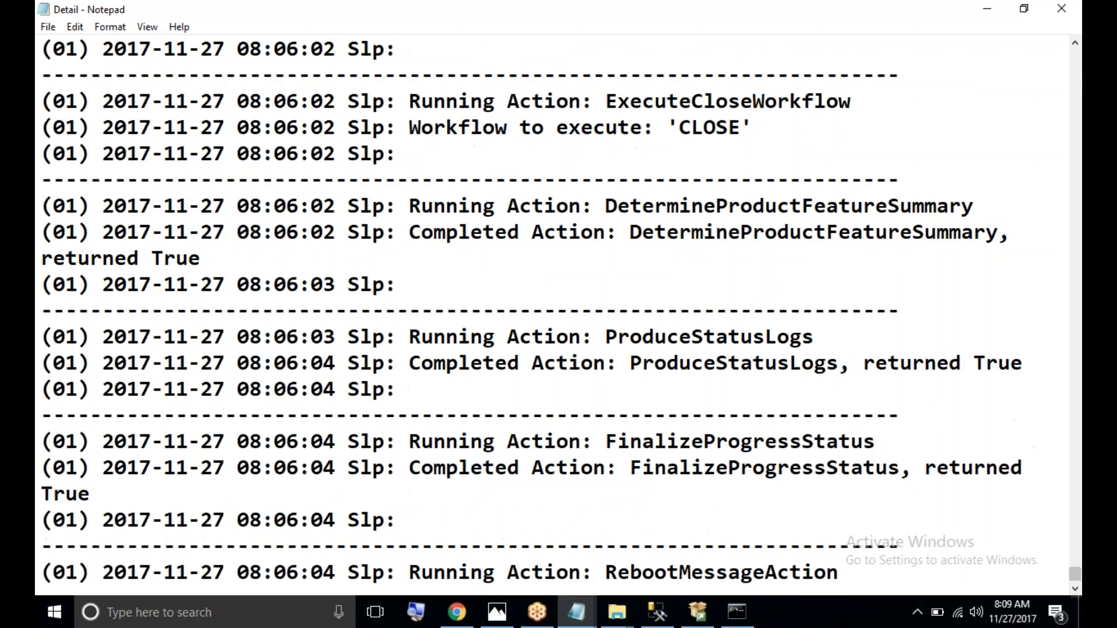
{"action": "scroll", "coordinate": [552, 315], "scroll_direction": "up", "scroll_amount": 5}
{"action": "left_click", "coordinate": [1062, 8]}
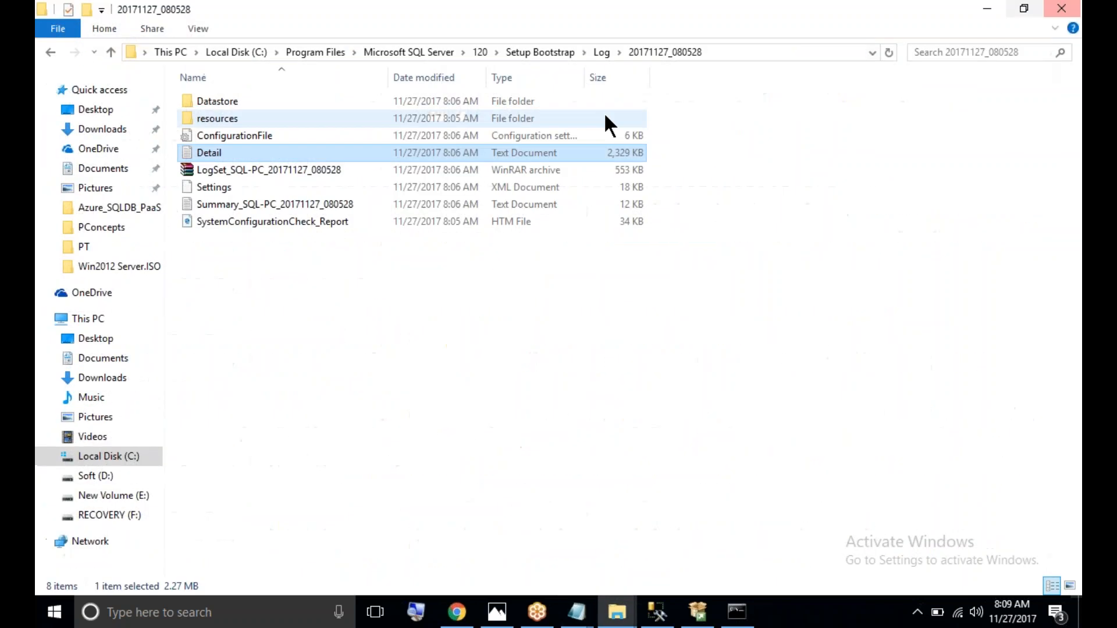
Step: Browse the resources and Datastore subfolders of 20171127_080528 to the end of the file list, returning to the Log folder
{"action": "double_click", "coordinate": [243, 117]}
{"action": "left_click", "coordinate": [665, 51]}
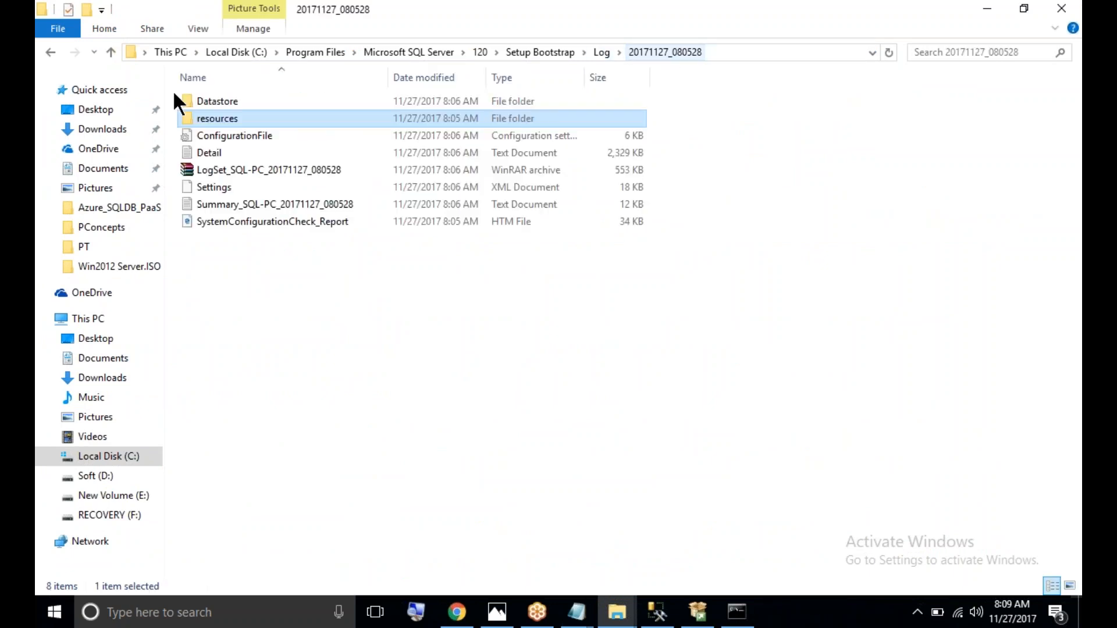
{"action": "left_click", "coordinate": [239, 100]}
{"action": "double_click", "coordinate": [240, 100]}
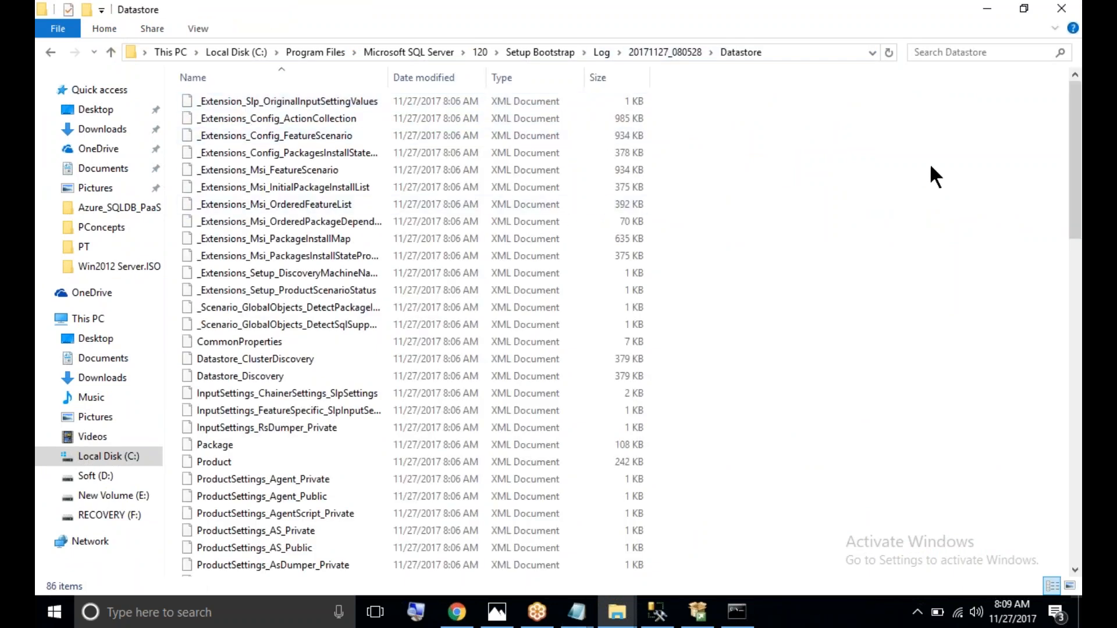
{"action": "left_click", "coordinate": [359, 308]}
{"action": "key", "text": "End"}
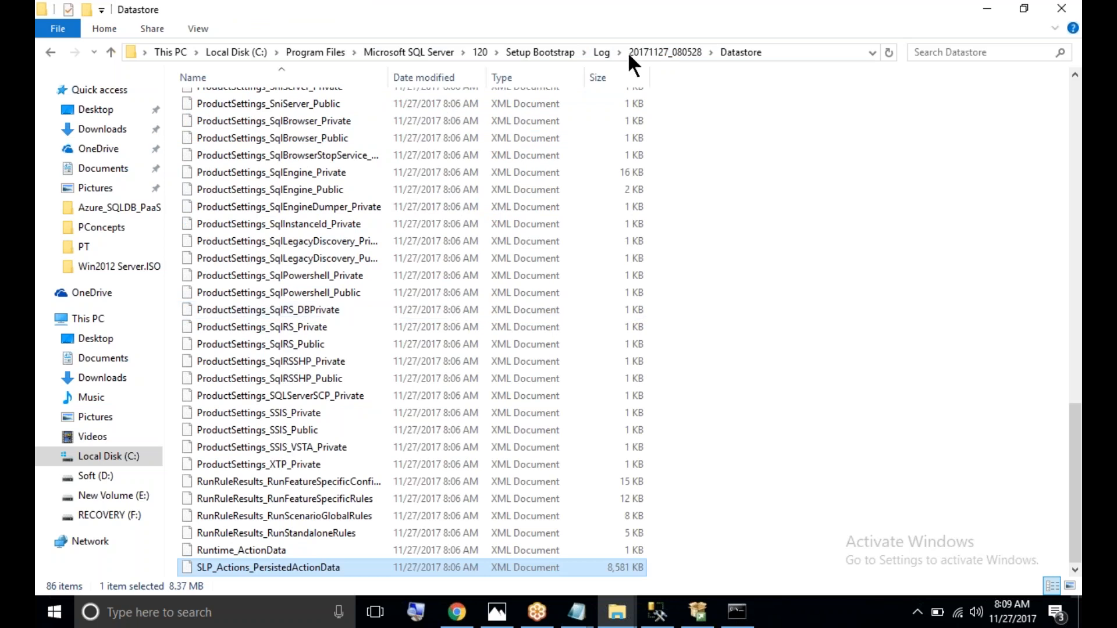
{"action": "left_click", "coordinate": [601, 51]}
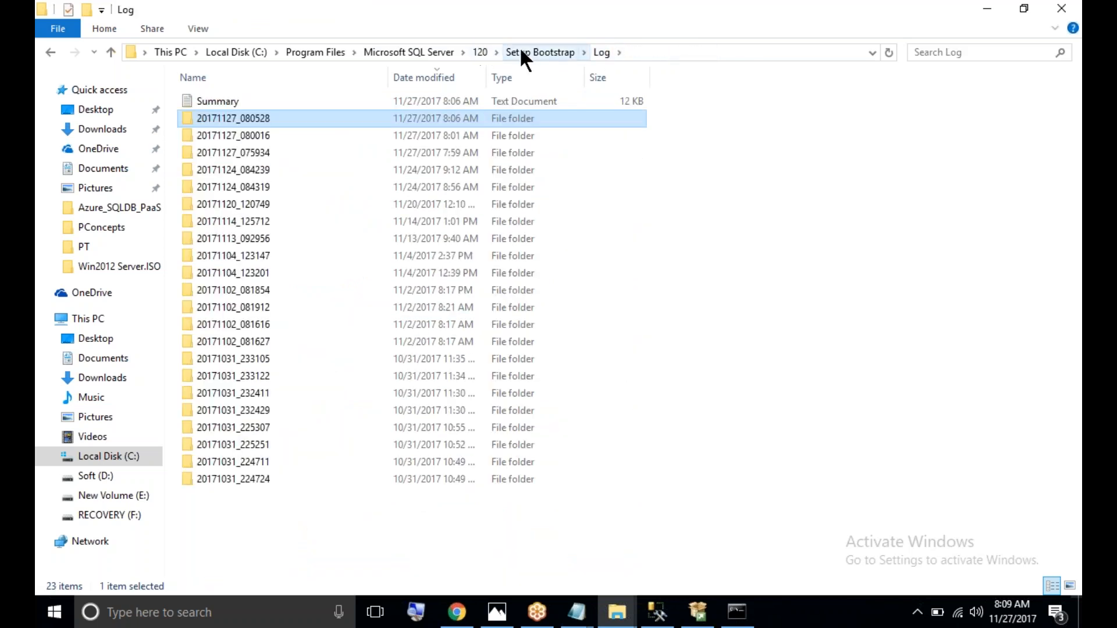
Step: Refresh the Log folder listing, select the Summary text file, and close the folder window
{"action": "left_click", "coordinate": [277, 100]}
{"action": "right_click", "coordinate": [778, 188]}
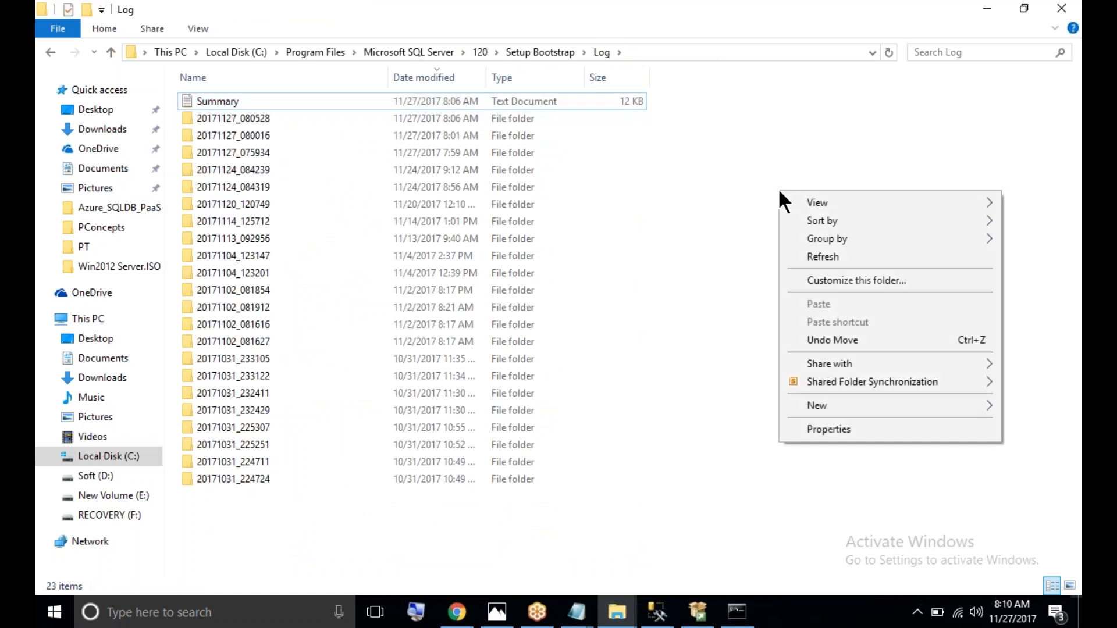
{"action": "left_click", "coordinate": [829, 256]}
{"action": "left_click", "coordinate": [218, 97]}
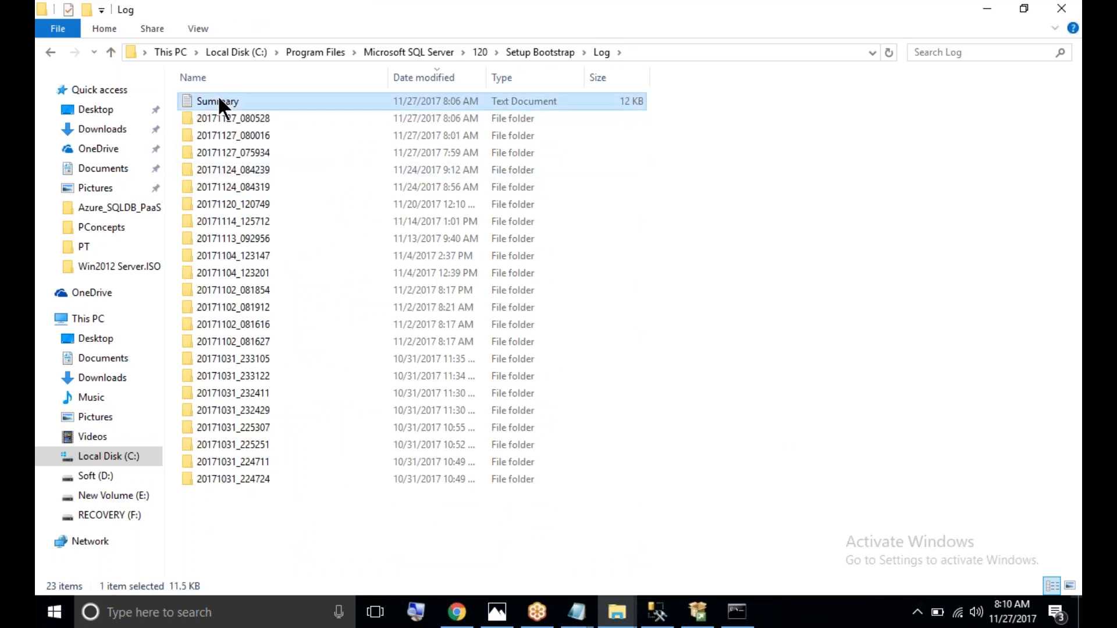
{"action": "left_click", "coordinate": [1062, 8]}
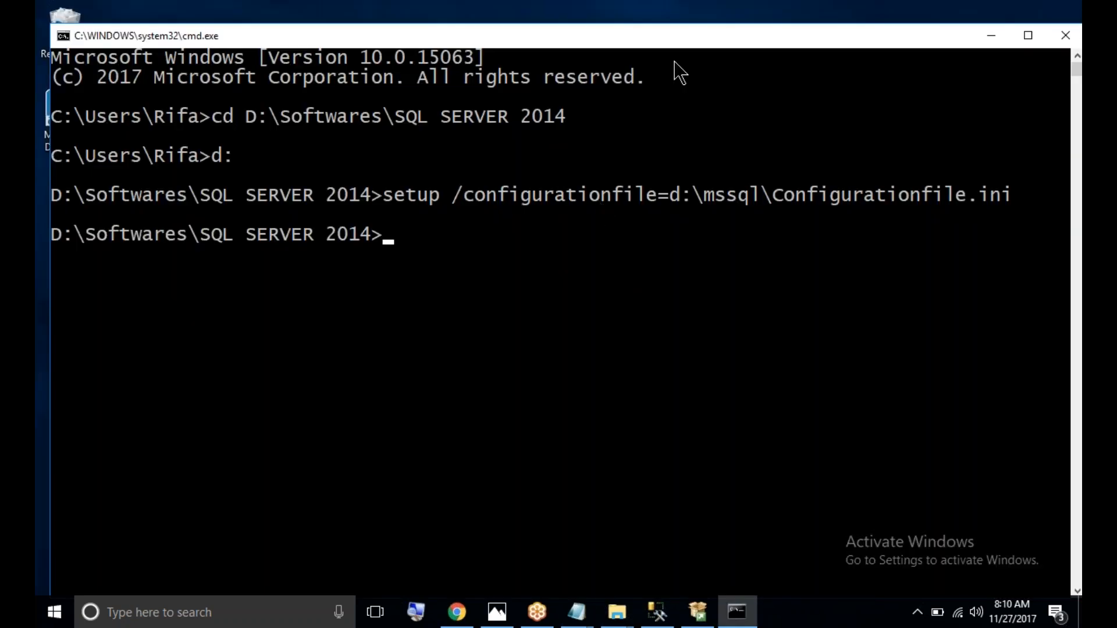
Step: Minimize the Command Prompt and bring SQL Server Installation Center forward to show "Install based on configuration file", closing it when done
{"action": "left_click_drag", "start_coordinate": [634, 42], "coordinate": [626, 26]}
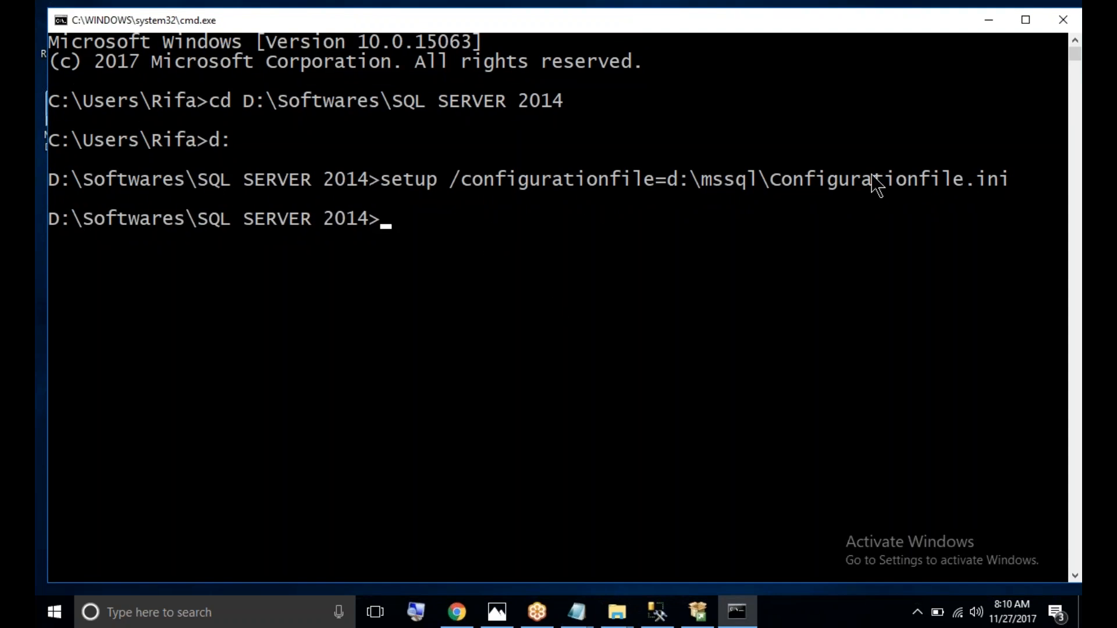
{"action": "left_click", "coordinate": [989, 24]}
{"action": "left_click", "coordinate": [697, 611]}
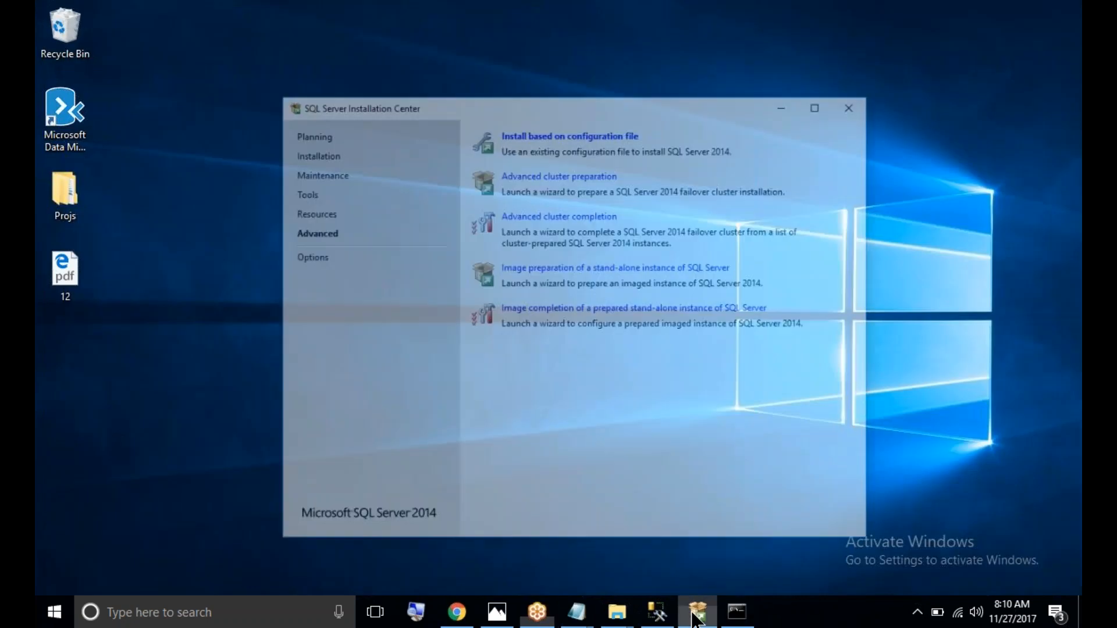
{"action": "left_click_drag", "start_coordinate": [433, 50], "coordinate": [400, 60]}
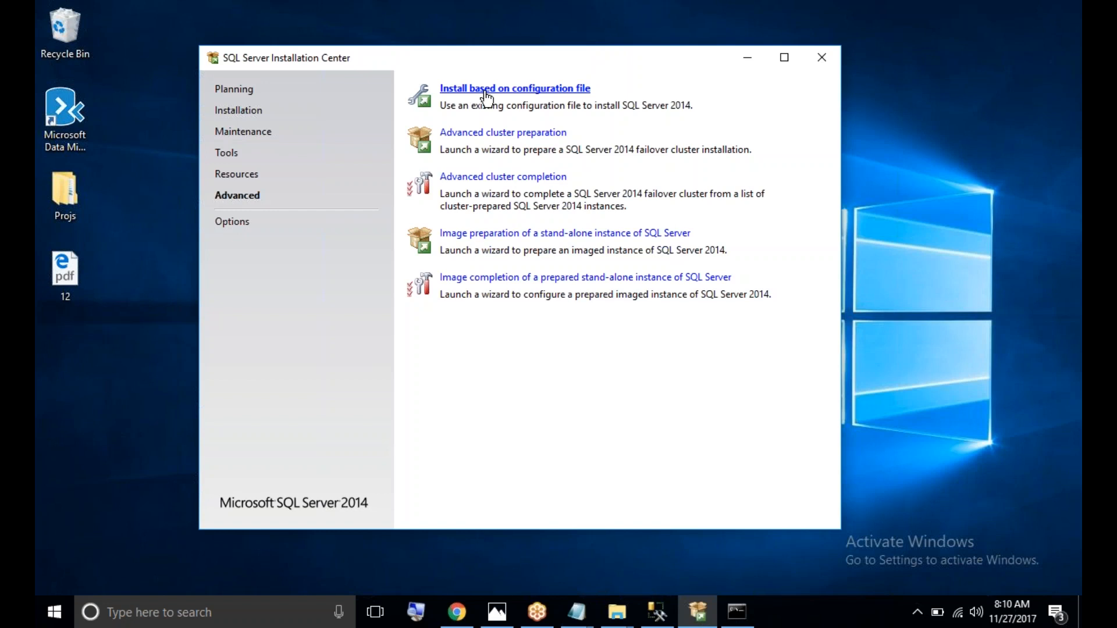
{"action": "left_click", "coordinate": [486, 93]}
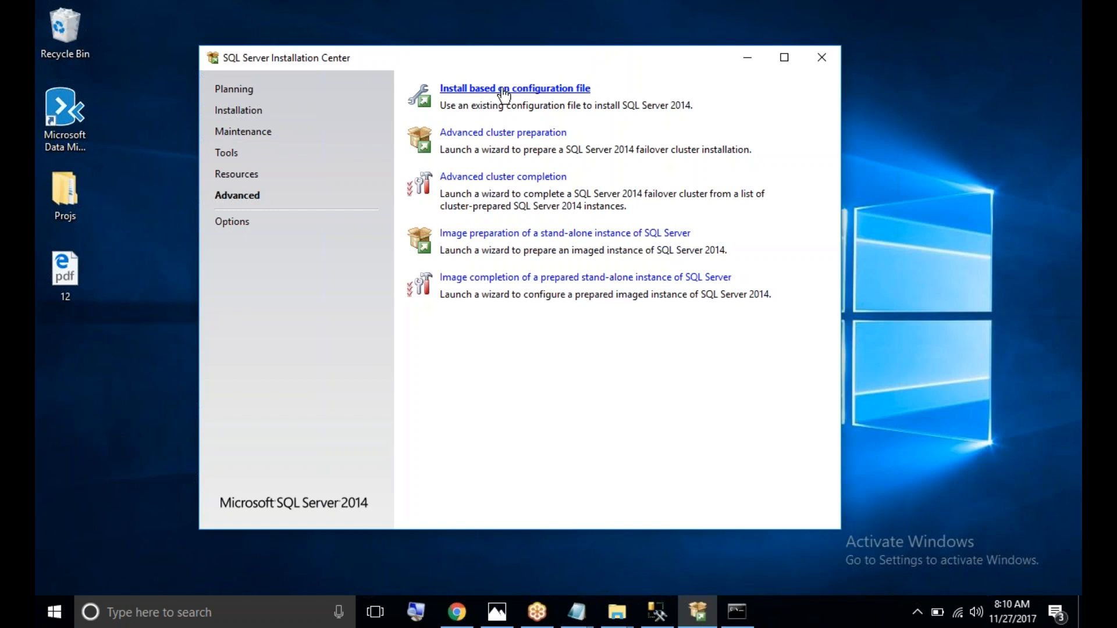
{"action": "left_click", "coordinate": [819, 56]}
Step: Refresh the desktop and close the Command Prompt window used for the command-line setup
{"action": "right_click", "coordinate": [536, 150]}
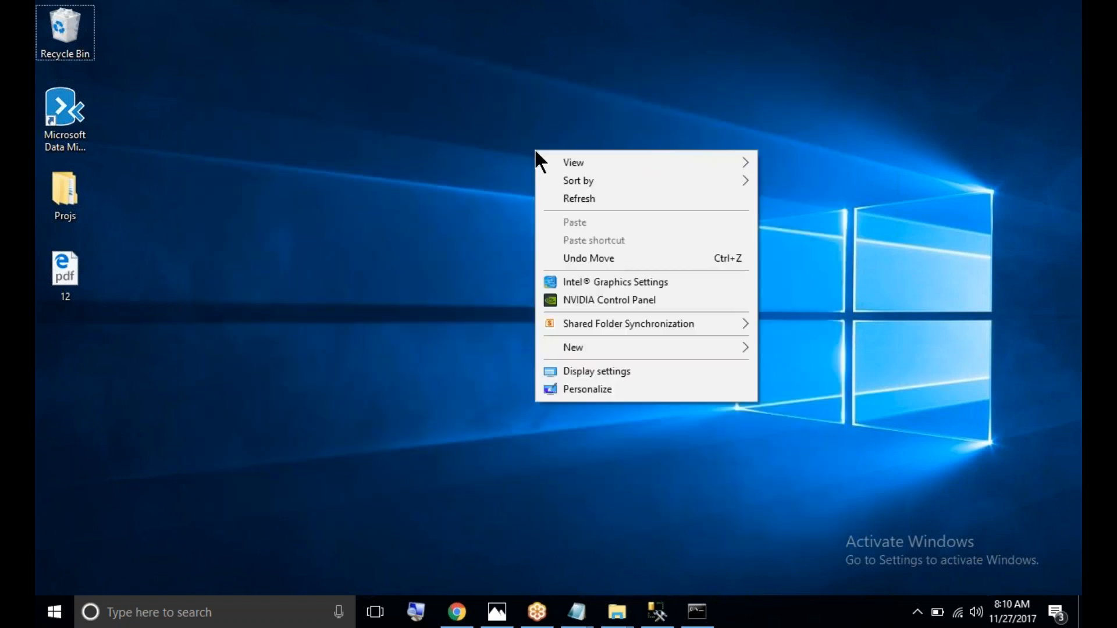
{"action": "left_click", "coordinate": [608, 198]}
{"action": "left_click", "coordinate": [697, 612]}
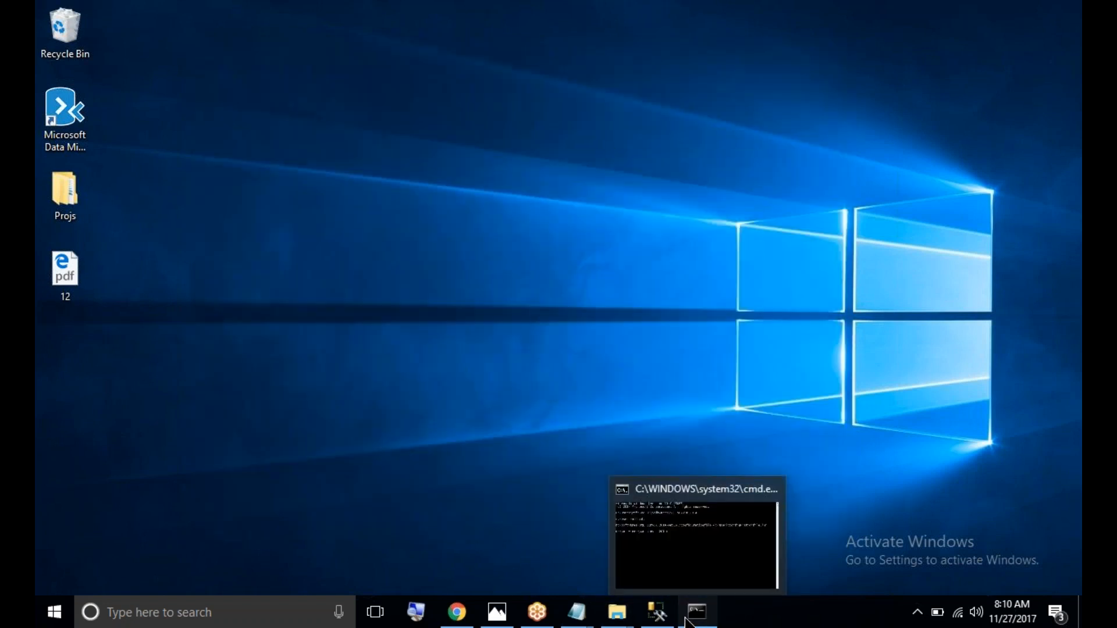
{"action": "left_click", "coordinate": [1074, 13]}
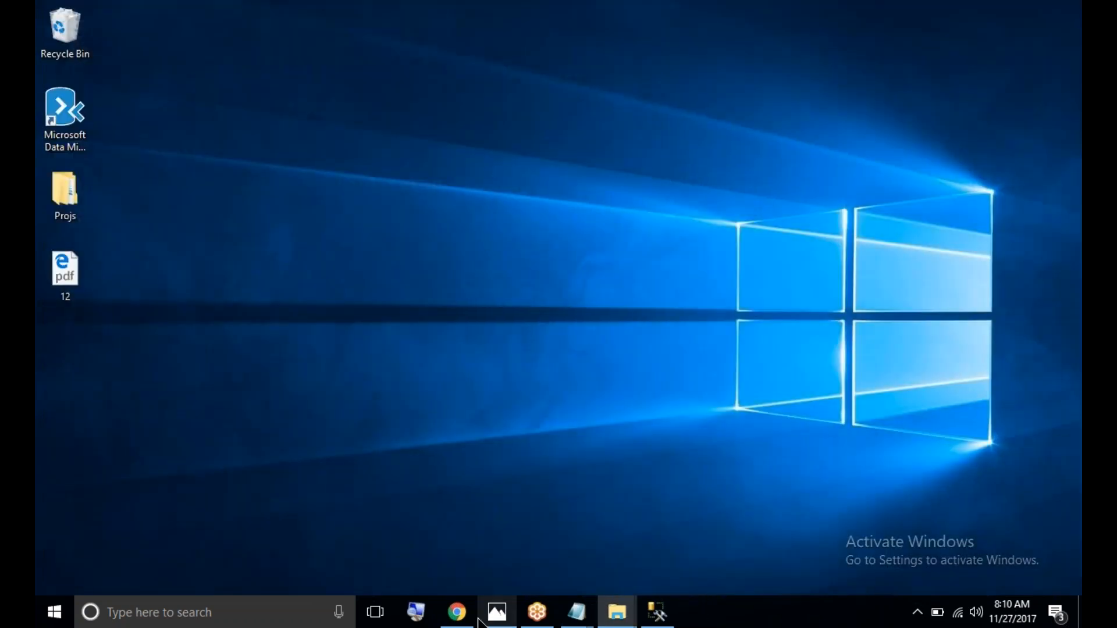
Step: Close the open ConfigurationFile document and review the untitled notes on installing with Configurationfile.ini, minimizing them when done
{"action": "mouse_move", "coordinate": [576, 612]}
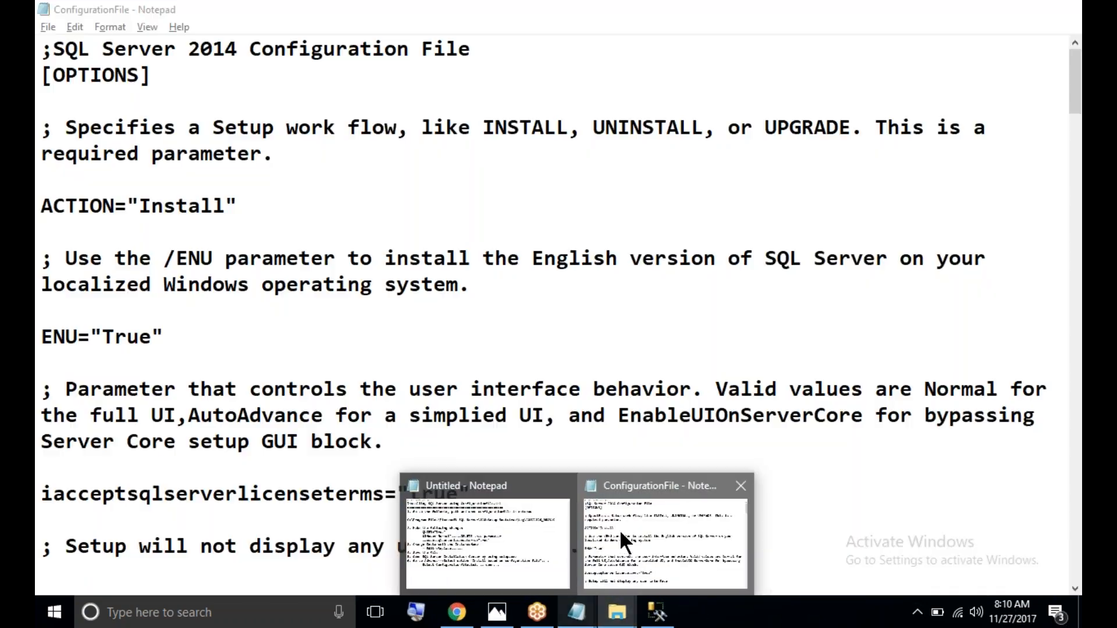
{"action": "left_click", "coordinate": [620, 529]}
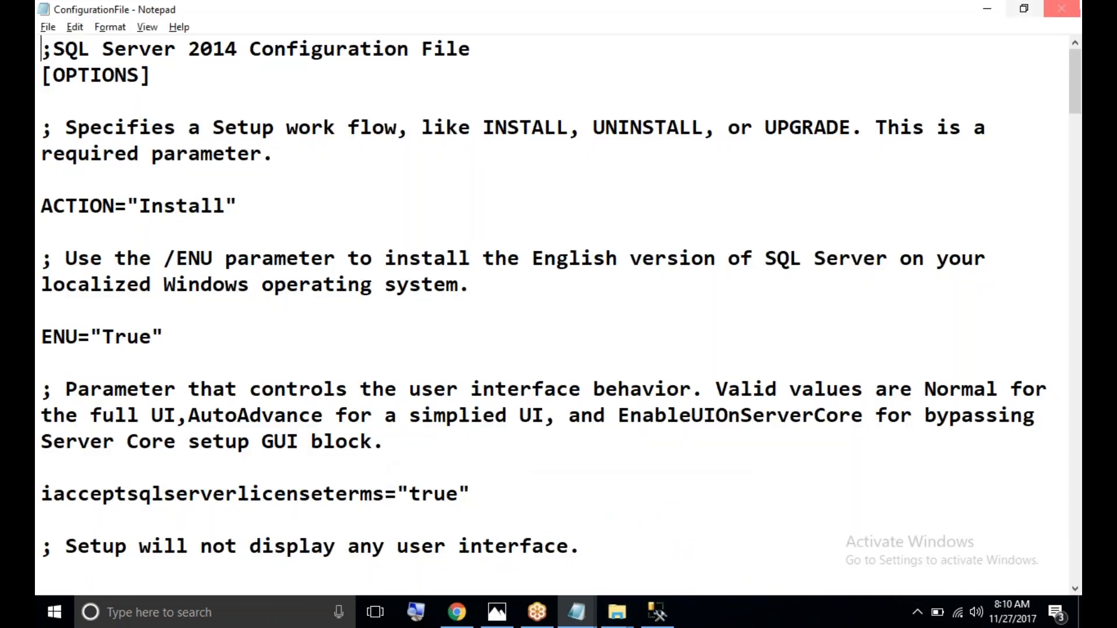
{"action": "left_click", "coordinate": [1062, 9]}
{"action": "left_click", "coordinate": [576, 612]}
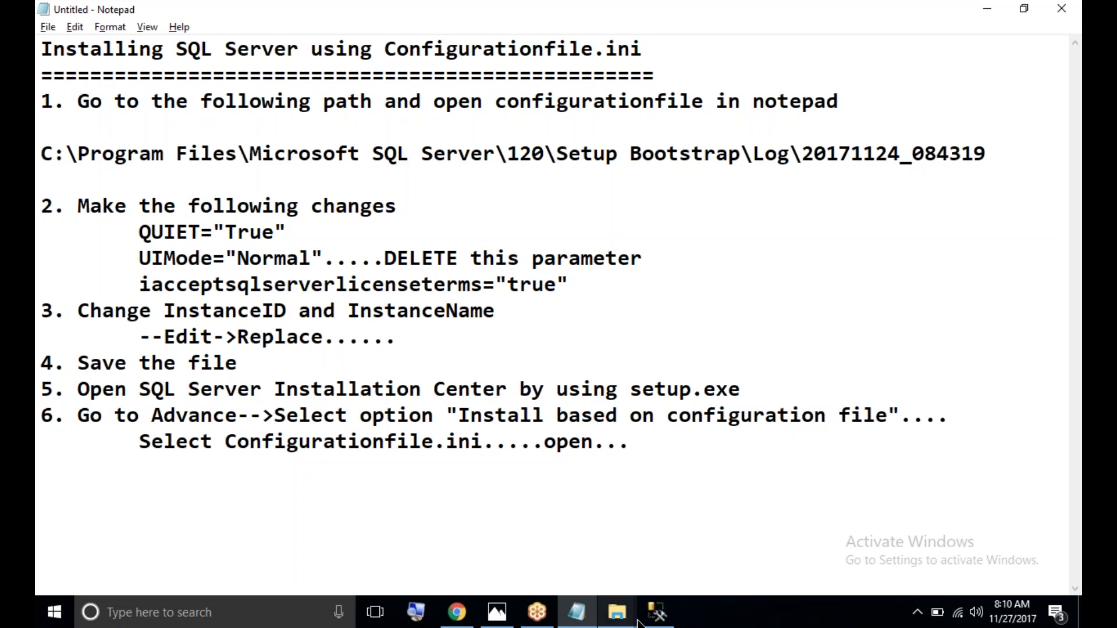
{"action": "mouse_move", "coordinate": [617, 612]}
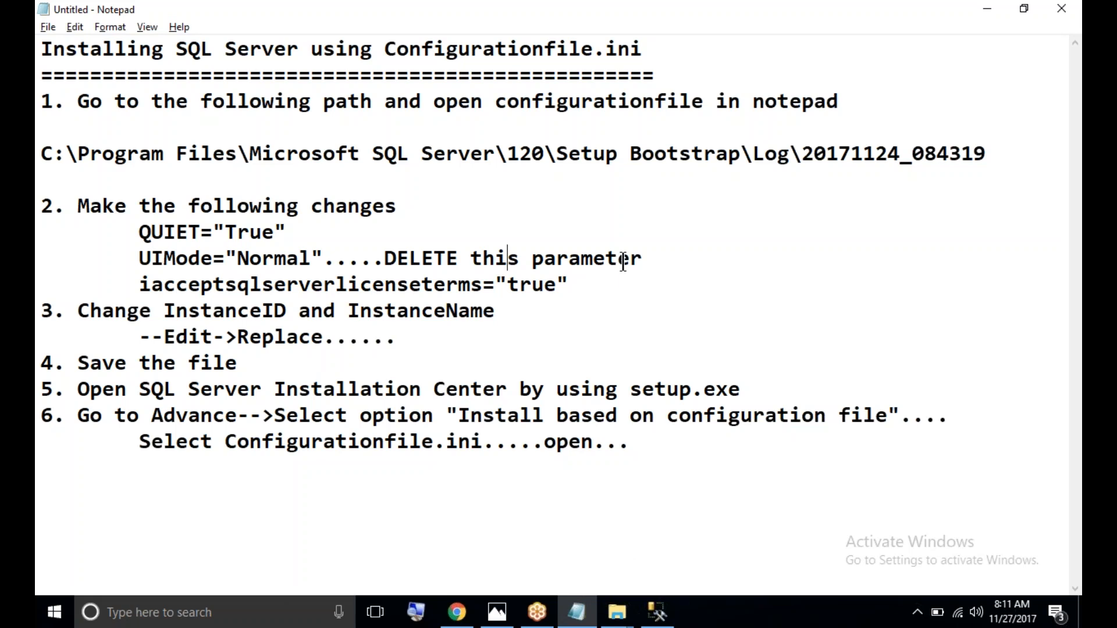
{"action": "left_click", "coordinate": [977, 6]}
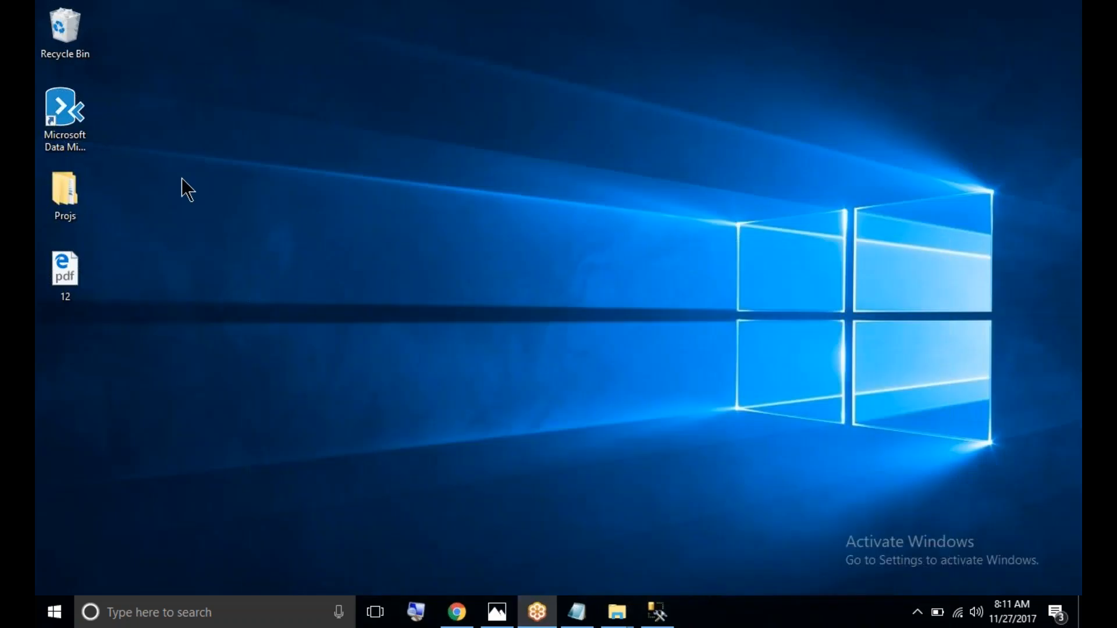
Step: Open ConfigurationFile from the MSSQL folder on drive D: in a maximized window
{"action": "key", "text": "super+e"}
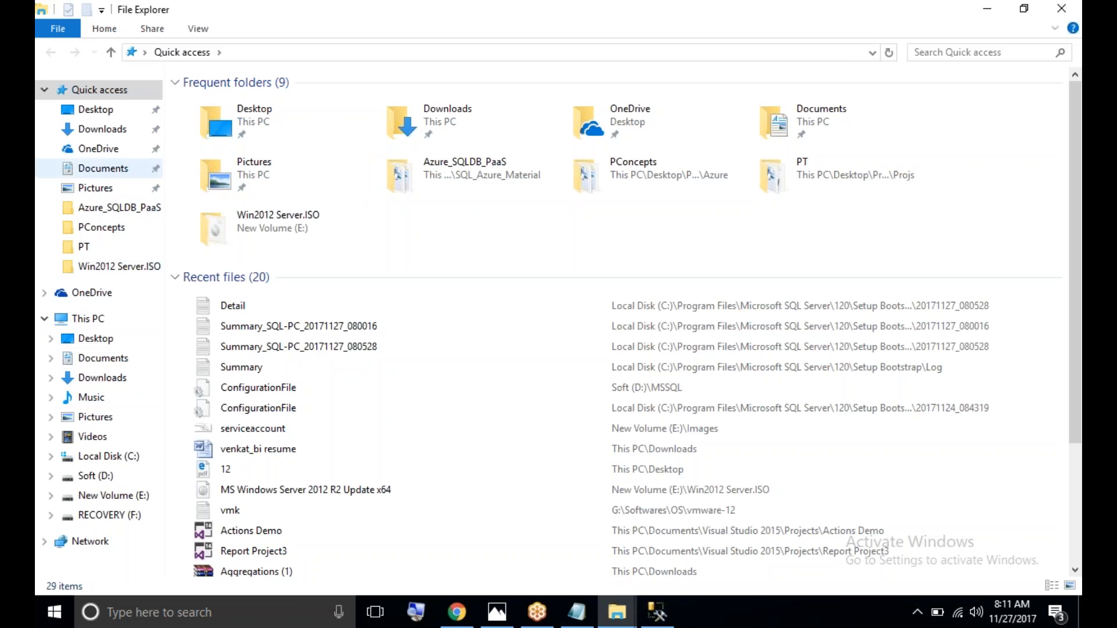
{"action": "left_click", "coordinate": [101, 477]}
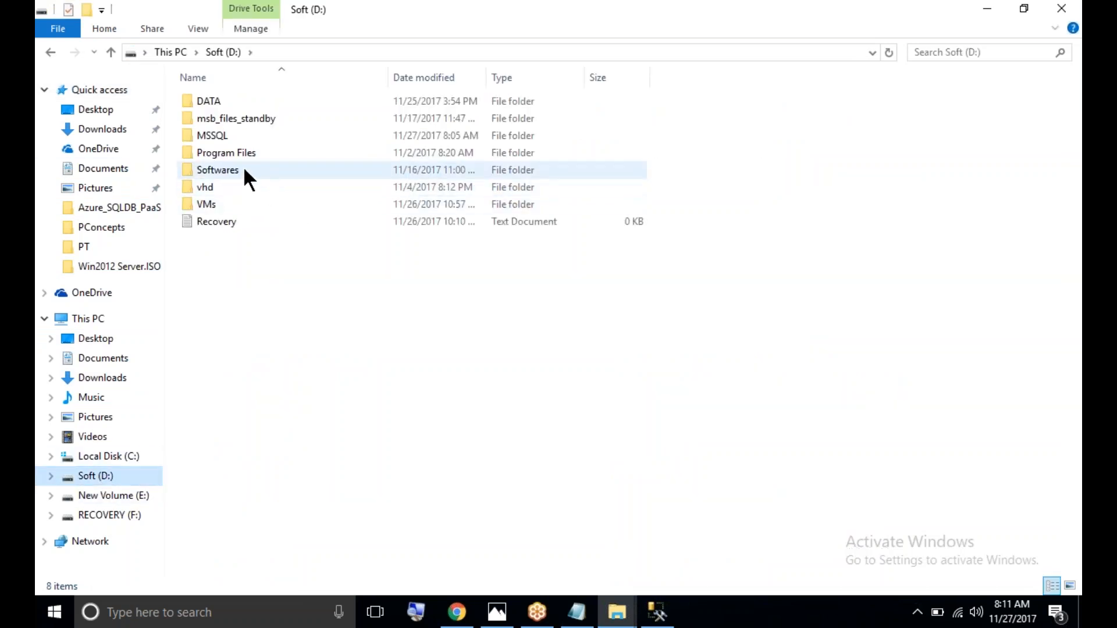
{"action": "double_click", "coordinate": [217, 135]}
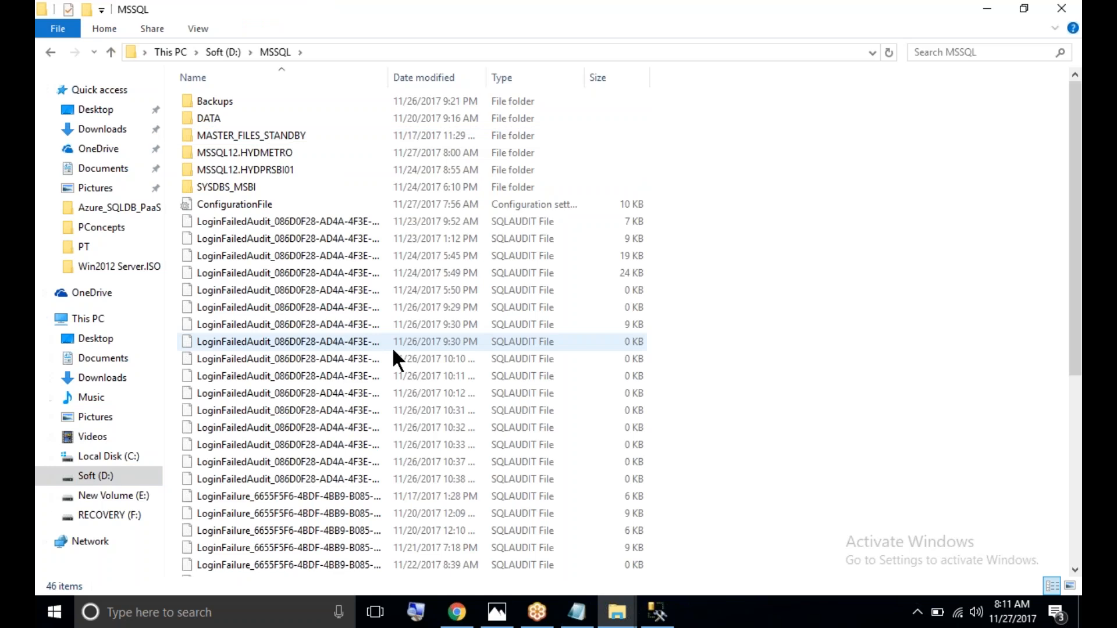
{"action": "double_click", "coordinate": [278, 202]}
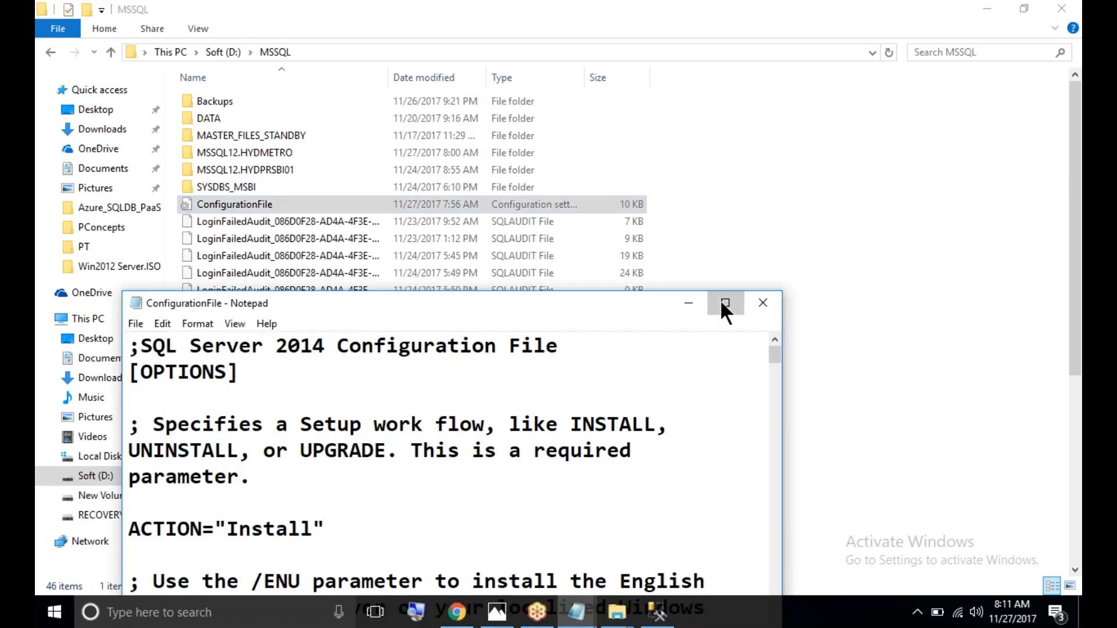
{"action": "left_click", "coordinate": [725, 304]}
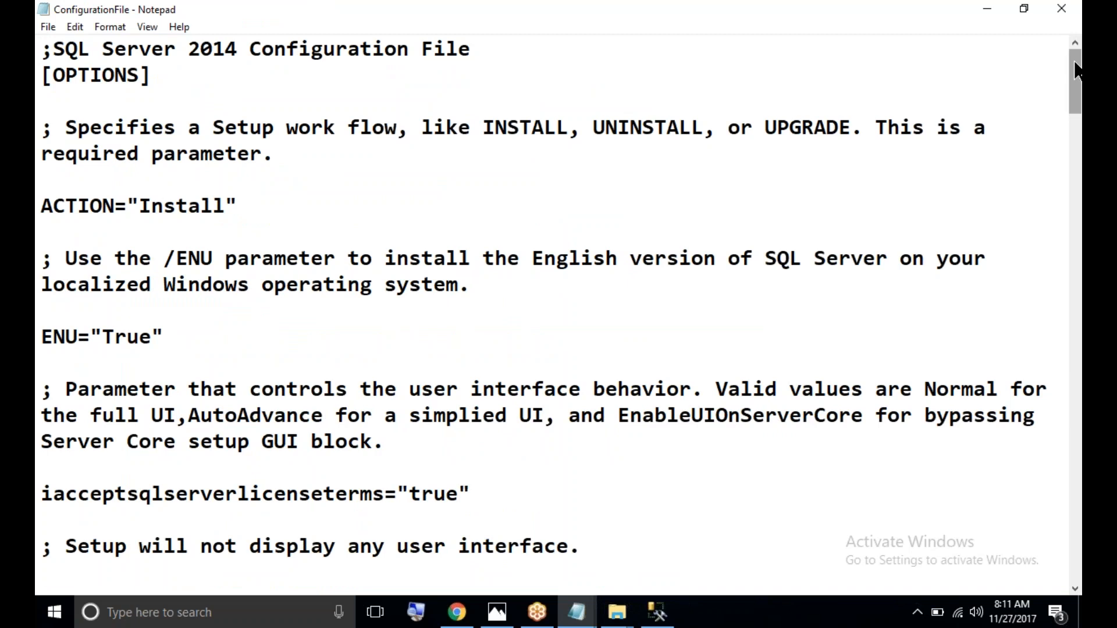
Step: Examine the SQLSVCACCOUNT parameter and its service account value near the end of the configuration file
{"action": "left_click_drag", "start_coordinate": [1075, 70], "coordinate": [1080, 492]}
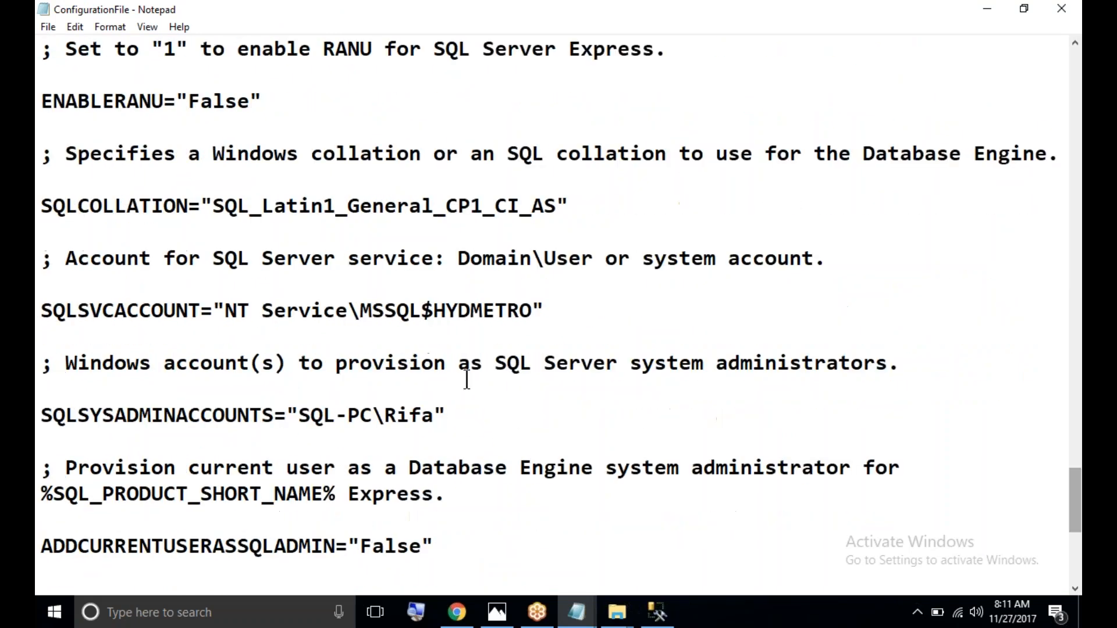
{"action": "left_click_drag", "start_coordinate": [225, 311], "coordinate": [548, 299]}
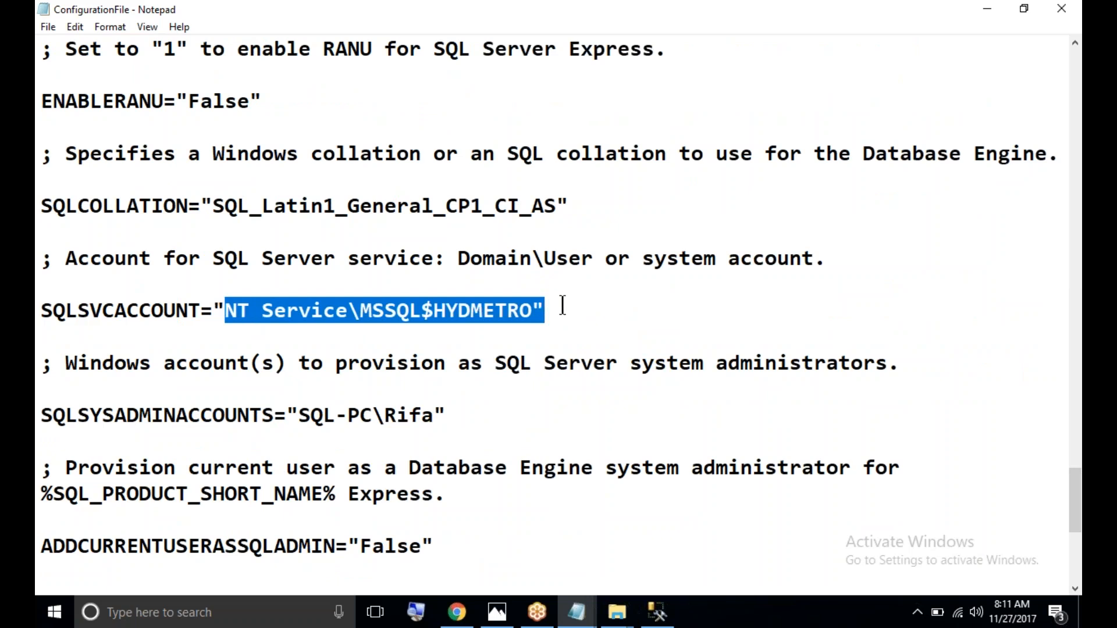
{"action": "left_click", "coordinate": [562, 305]}
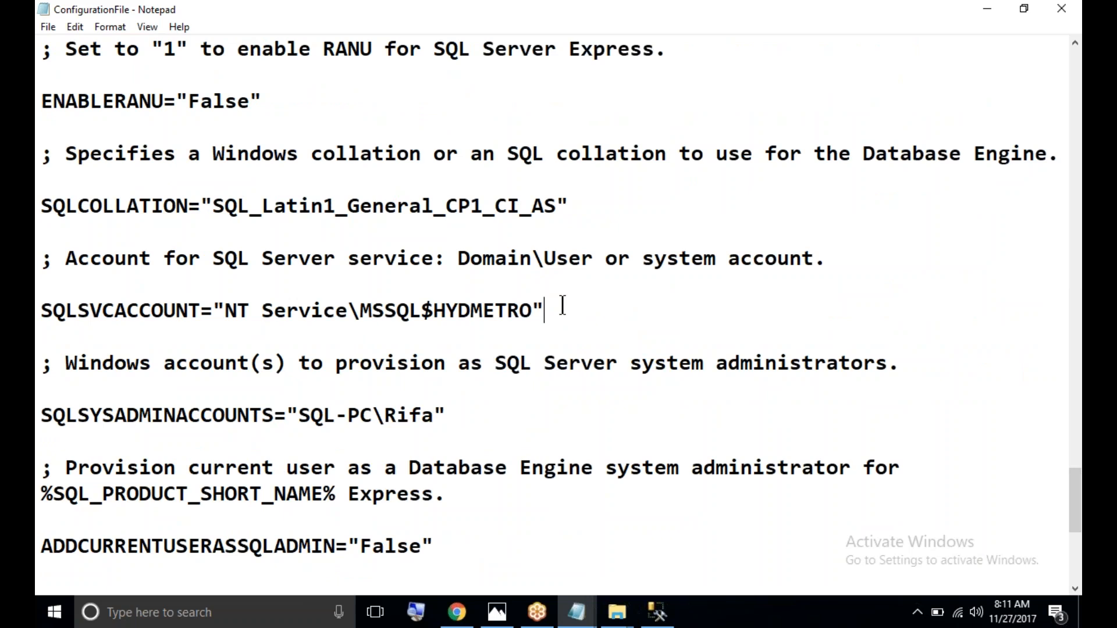
{"action": "left_click_drag", "start_coordinate": [42, 313], "coordinate": [205, 313]}
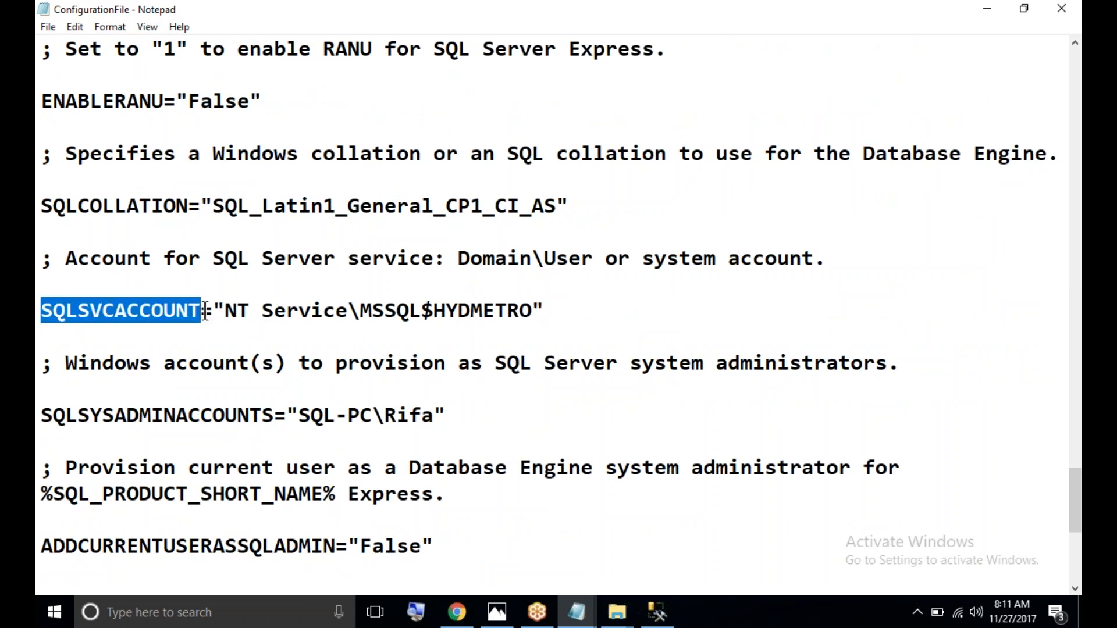
{"action": "left_click", "coordinate": [198, 341]}
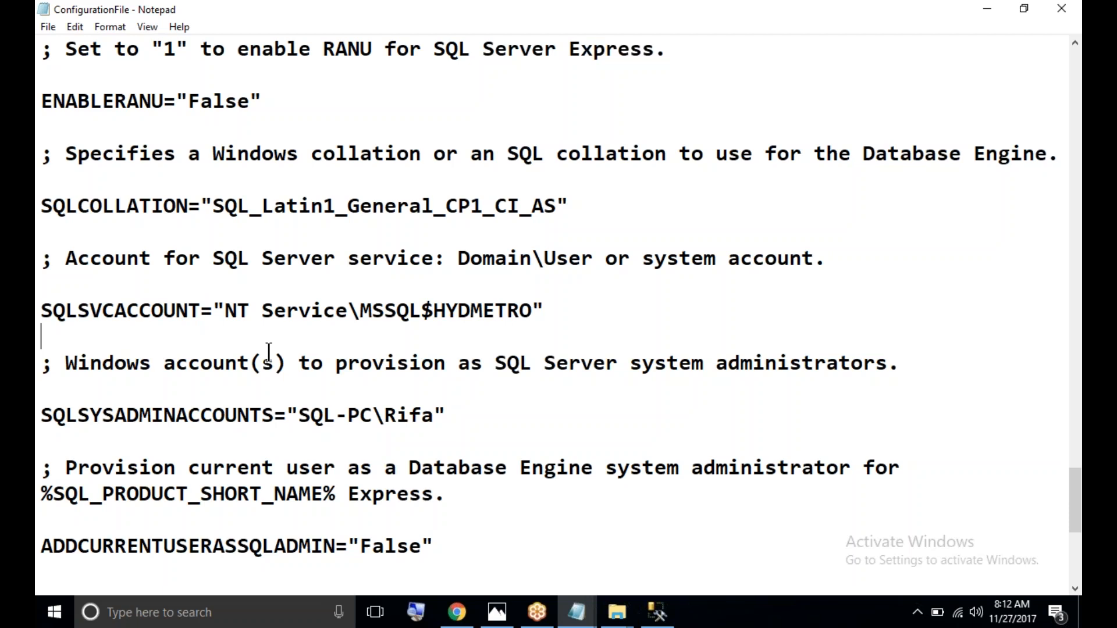
Step: Examine the parameters upward from SQLSVCACCOUNT through the startup types, Agent account and instance directory to INSTANCENAME
{"action": "key", "text": "Up"}
{"action": "key", "text": "Up"}
{"action": "key", "text": "Up"}
{"action": "key", "text": "Up"}
{"action": "key", "text": "Up"}
{"action": "key", "text": "Up"}
{"action": "key", "text": "Up"}
{"action": "key", "text": "Up"}
{"action": "key", "text": "Up"}
{"action": "key", "text": "Up"}
{"action": "key", "text": "Up"}
{"action": "key", "text": "Up"}
{"action": "key", "text": "Up"}
{"action": "key", "text": "Up"}
{"action": "key", "text": "Up"}
{"action": "key", "text": "Up"}
{"action": "key", "text": "Up"}
{"action": "key", "text": "Up"}
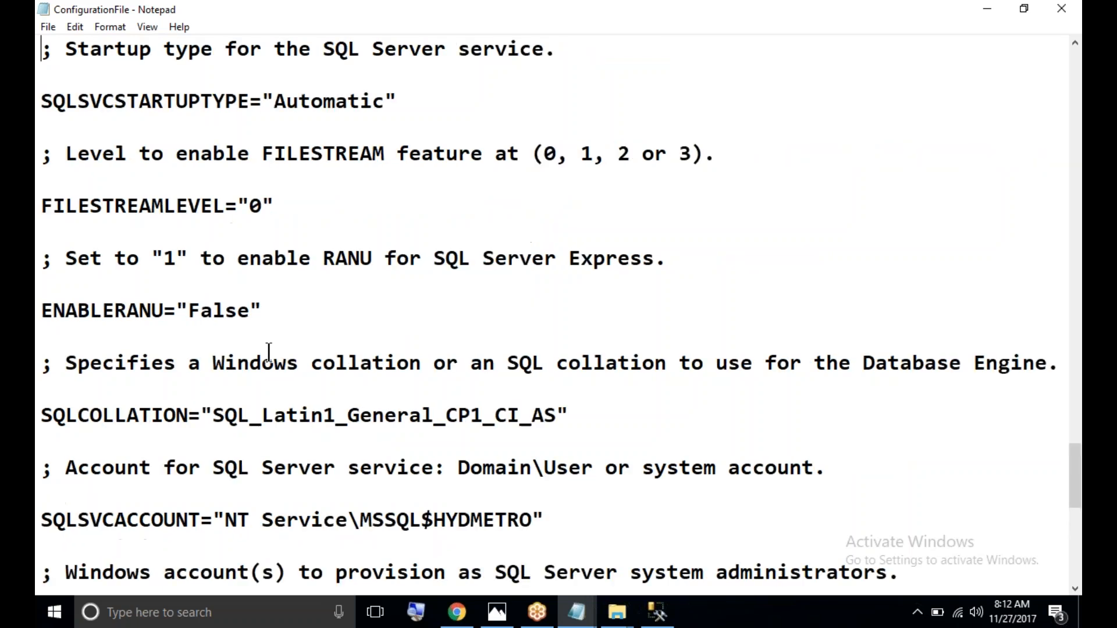
{"action": "key", "text": "Up"}
{"action": "key", "text": "Up"}
{"action": "key", "text": "Up"}
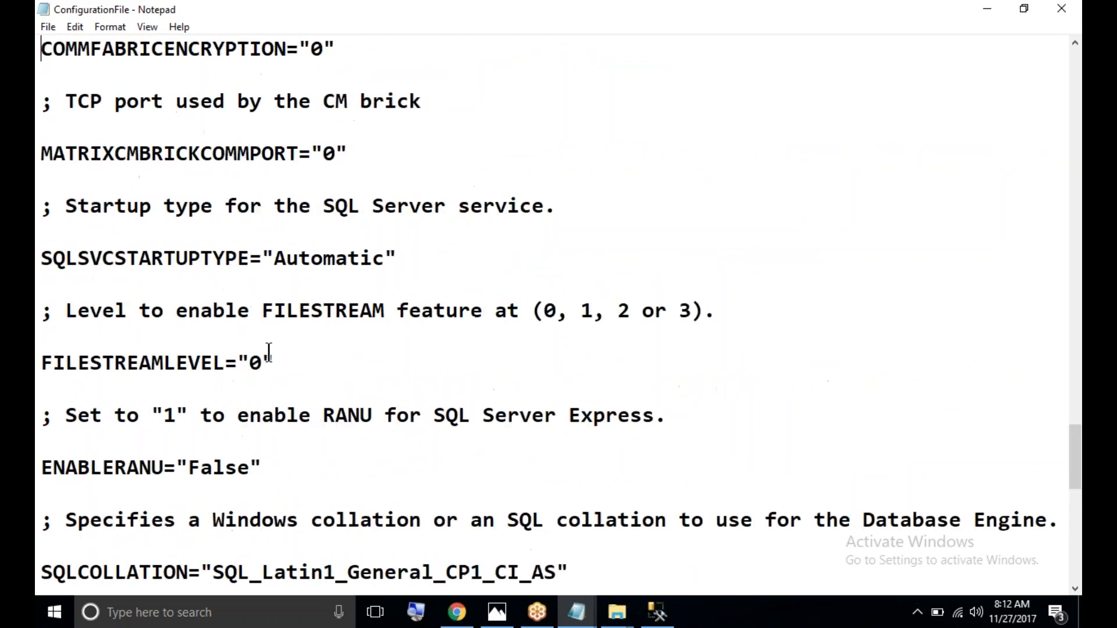
{"action": "key", "text": "Up"}
{"action": "key", "text": "Up"}
{"action": "key", "text": "Up"}
{"action": "key", "text": "Up"}
{"action": "key", "text": "Up"}
{"action": "key", "text": "Up"}
{"action": "key", "text": "Up"}
{"action": "key", "text": "Up"}
{"action": "key", "text": "Up"}
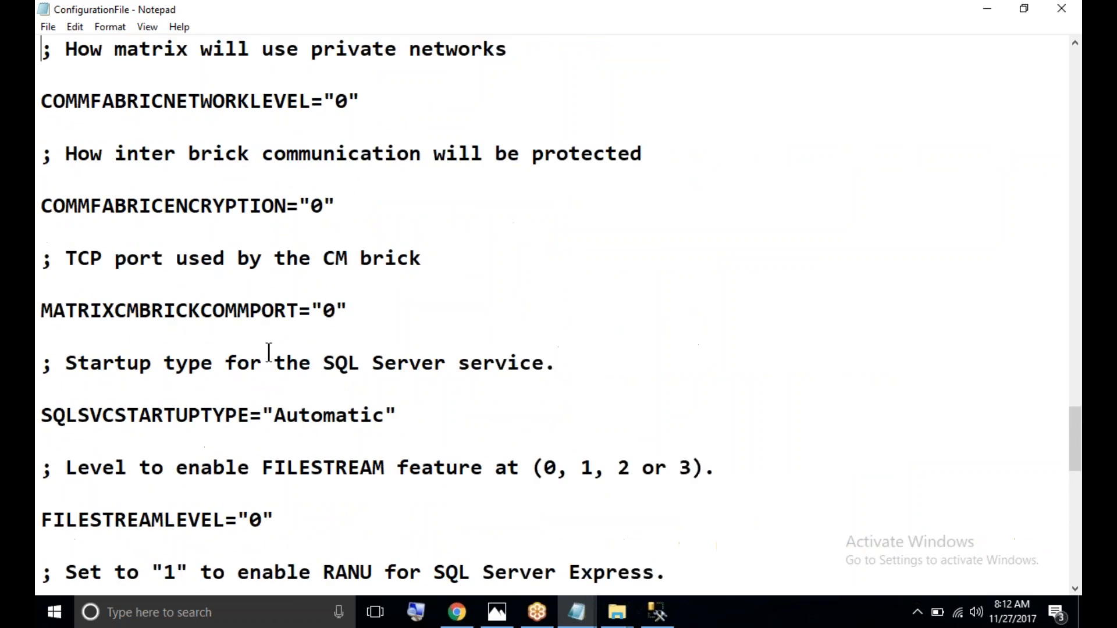
{"action": "key", "text": "Up"}
{"action": "key", "text": "Up"}
{"action": "key", "text": "Up"}
{"action": "key", "text": "Up"}
{"action": "key", "text": "Up"}
{"action": "key", "text": "Up"}
{"action": "key", "text": "Up"}
{"action": "key", "text": "Up"}
{"action": "key", "text": "Up"}
{"action": "key", "text": "Up"}
{"action": "key", "text": "Up"}
{"action": "key", "text": "Up"}
{"action": "key", "text": "Up"}
{"action": "key", "text": "Up"}
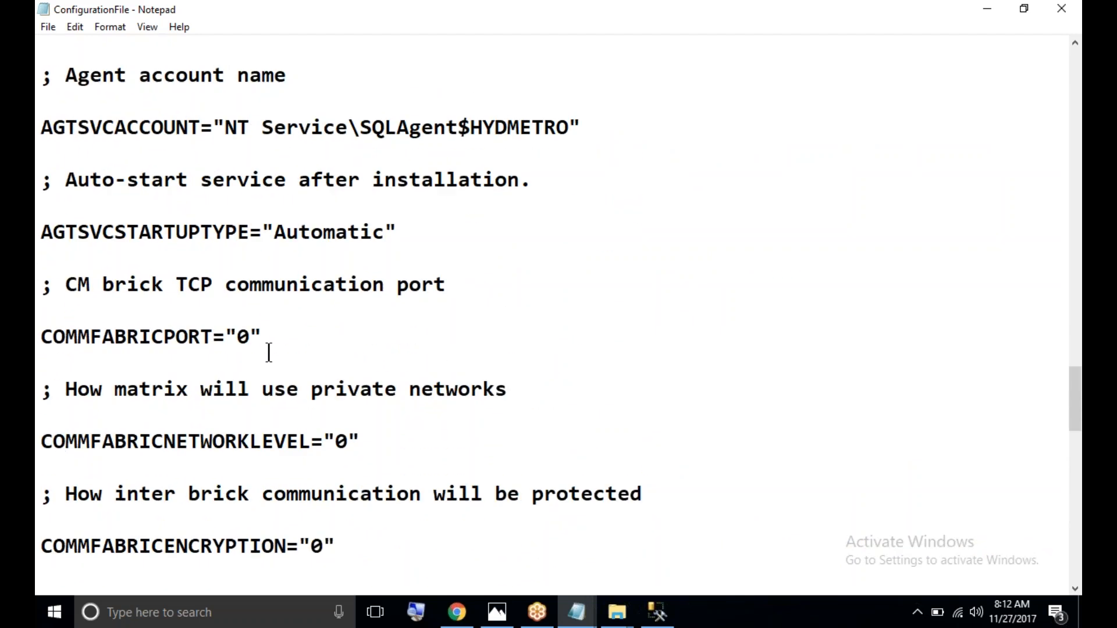
{"action": "key", "text": "Up"}
{"action": "key", "text": "Up"}
{"action": "key", "text": "Up"}
{"action": "key", "text": "Up"}
{"action": "key", "text": "Up"}
{"action": "key", "text": "Up"}
{"action": "key", "text": "Up"}
{"action": "key", "text": "Up"}
{"action": "key", "text": "Up"}
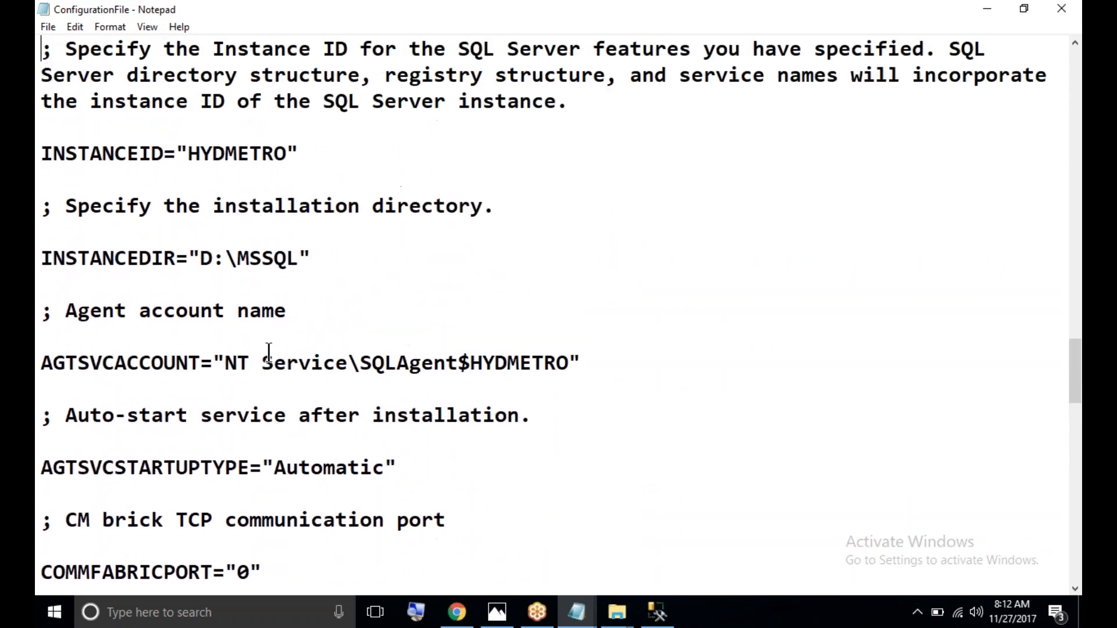
{"action": "key", "text": "Up"}
{"action": "key", "text": "Up"}
{"action": "key", "text": "Up"}
{"action": "key", "text": "Up"}
{"action": "key", "text": "Up"}
{"action": "key", "text": "Up"}
{"action": "key", "text": "Up"}
{"action": "key", "text": "Up"}
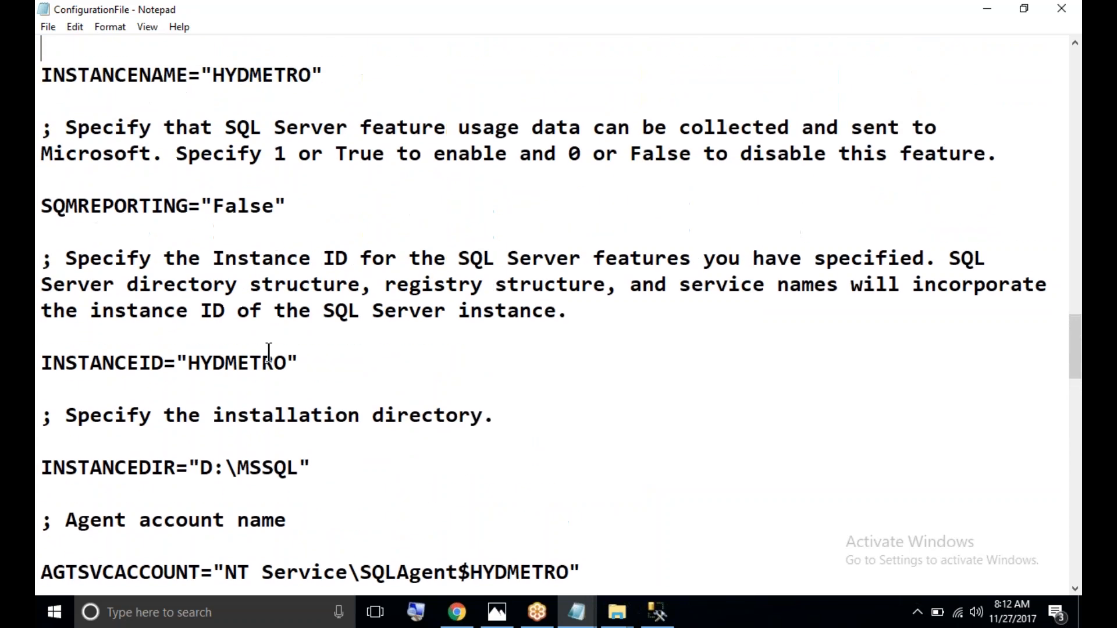
{"action": "key", "text": "Up"}
Step: Examine the parameters down to FTSVCACCOUNT at the file's end, and back up to the protocol and administrator account settings
{"action": "key", "text": "Down"}
{"action": "key", "text": "Down"}
{"action": "key", "text": "Down"}
{"action": "key", "text": "Down"}
{"action": "key", "text": "Down"}
{"action": "key", "text": "Down"}
{"action": "key", "text": "Down"}
{"action": "key", "text": "Down"}
{"action": "key", "text": "Down"}
{"action": "key", "text": "Down"}
{"action": "key", "text": "Down"}
{"action": "key", "text": "Down"}
{"action": "key", "text": "Down"}
{"action": "key", "text": "Down"}
{"action": "key", "text": "Down"}
{"action": "key", "text": "Down"}
{"action": "key", "text": "Down"}
{"action": "key", "text": "Down"}
{"action": "key", "text": "Down"}
{"action": "key", "text": "Down"}
{"action": "key", "text": "Down"}
{"action": "key", "text": "Down"}
{"action": "key", "text": "Down"}
{"action": "key", "text": "Down"}
{"action": "key", "text": "Down"}
{"action": "key", "text": "Down"}
{"action": "key", "text": "Down"}
{"action": "key", "text": "Down"}
{"action": "key", "text": "Down"}
{"action": "key", "text": "Down"}
{"action": "key", "text": "Down"}
{"action": "key", "text": "Down"}
{"action": "key", "text": "Down"}
{"action": "key", "text": "Down"}
{"action": "key", "text": "Down"}
{"action": "key", "text": "Down"}
{"action": "key", "text": "Down"}
{"action": "key", "text": "Down"}
{"action": "key", "text": "Down"}
{"action": "key", "text": "Down"}
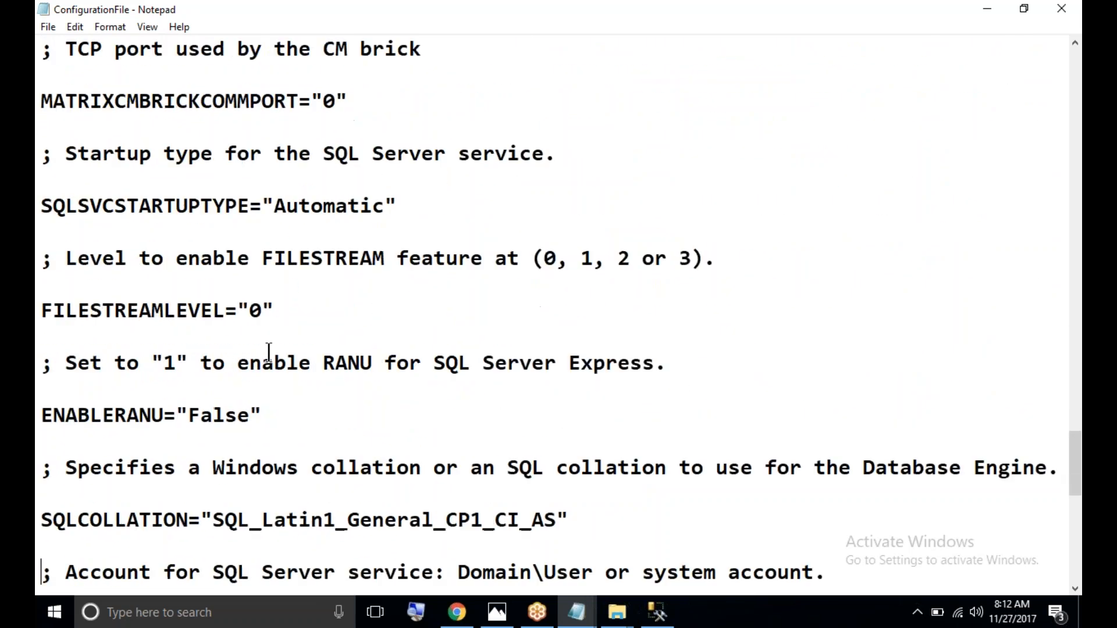
{"action": "key", "text": "Down"}
{"action": "key", "text": "Up"}
{"action": "key", "text": "Up"}
{"action": "key", "text": "Up"}
{"action": "key", "text": "Up"}
{"action": "key", "text": "Up"}
{"action": "key", "text": "Up"}
{"action": "key", "text": "Up"}
{"action": "key", "text": "Up"}
{"action": "key", "text": "Up"}
{"action": "key", "text": "Up"}
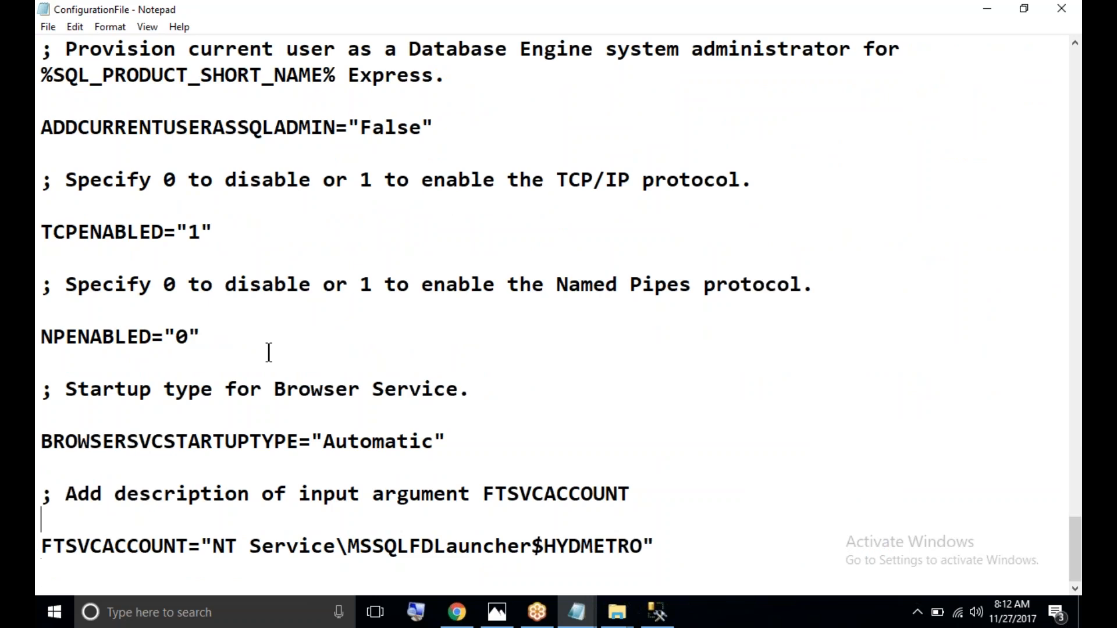
{"action": "key", "text": "Up"}
{"action": "key", "text": "Up"}
{"action": "key", "text": "Up"}
{"action": "key", "text": "Up"}
{"action": "key", "text": "Up"}
{"action": "key", "text": "Up"}
{"action": "key", "text": "Up"}
{"action": "key", "text": "Up"}
{"action": "key", "text": "Up"}
{"action": "key", "text": "Up"}
{"action": "key", "text": "Up"}
{"action": "key", "text": "Up"}
{"action": "key", "text": "Up"}
{"action": "key", "text": "Up"}
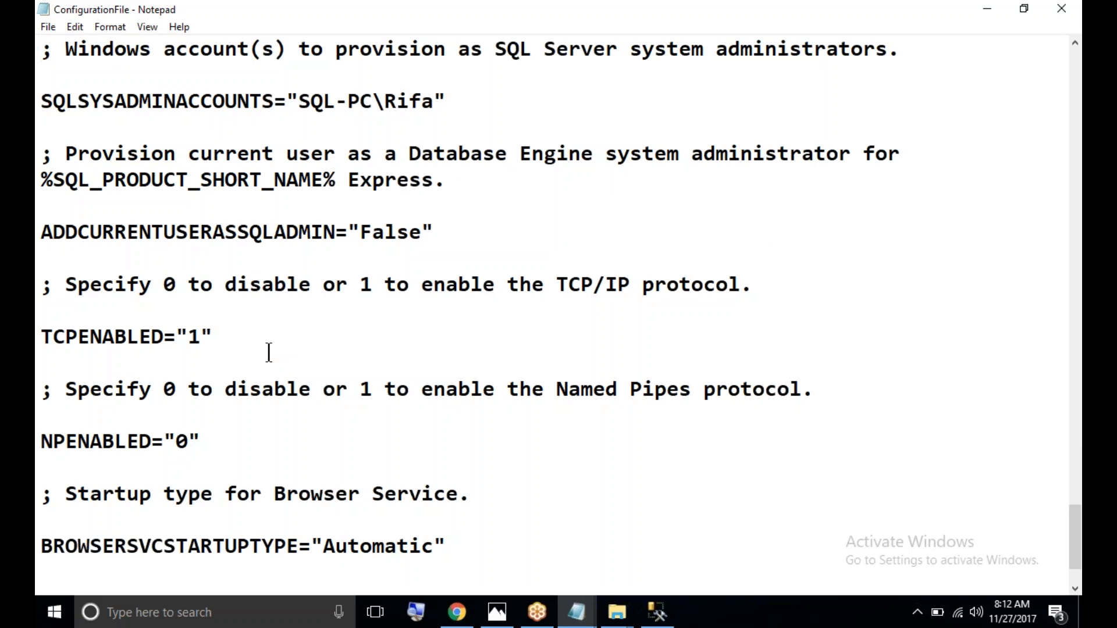
Step: Examine the parameters from the protocol and administrator account settings up through the service account, collation and FILESTREAM level to SQLSVCSTARTUPTYPE
{"action": "key", "text": "Up"}
{"action": "key", "text": "Up"}
{"action": "key", "text": "Up"}
{"action": "key", "text": "Up"}
{"action": "key", "text": "Up"}
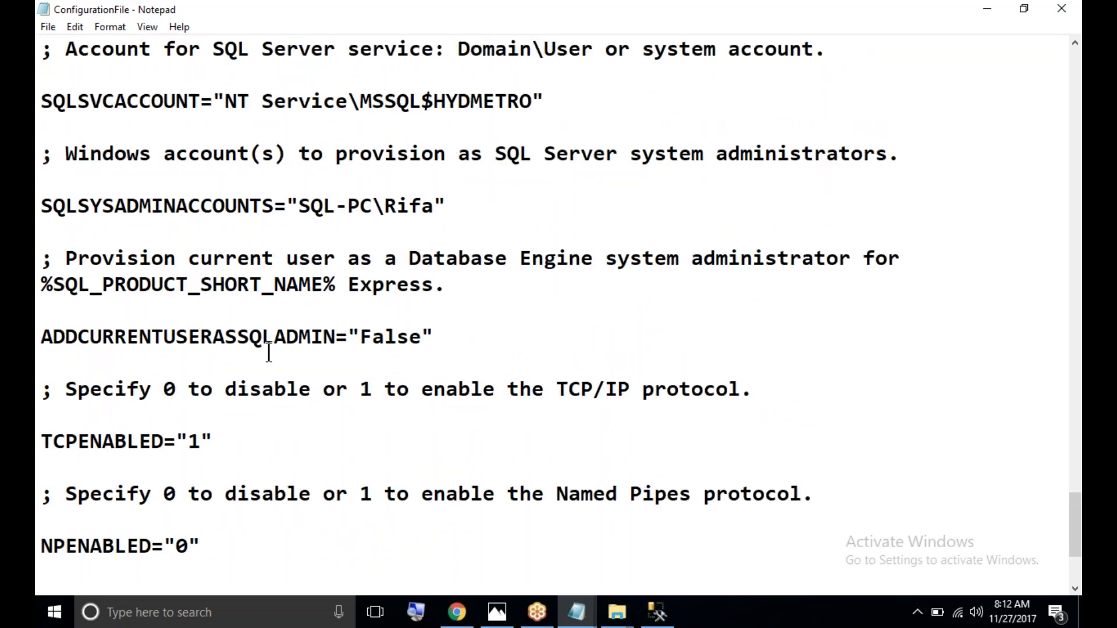
{"action": "key", "text": "Up"}
{"action": "key", "text": "Up"}
{"action": "key", "text": "Up"}
{"action": "key", "text": "Up"}
{"action": "key", "text": "Up"}
{"action": "key", "text": "Up"}
{"action": "key", "text": "Up"}
{"action": "key", "text": "Up"}
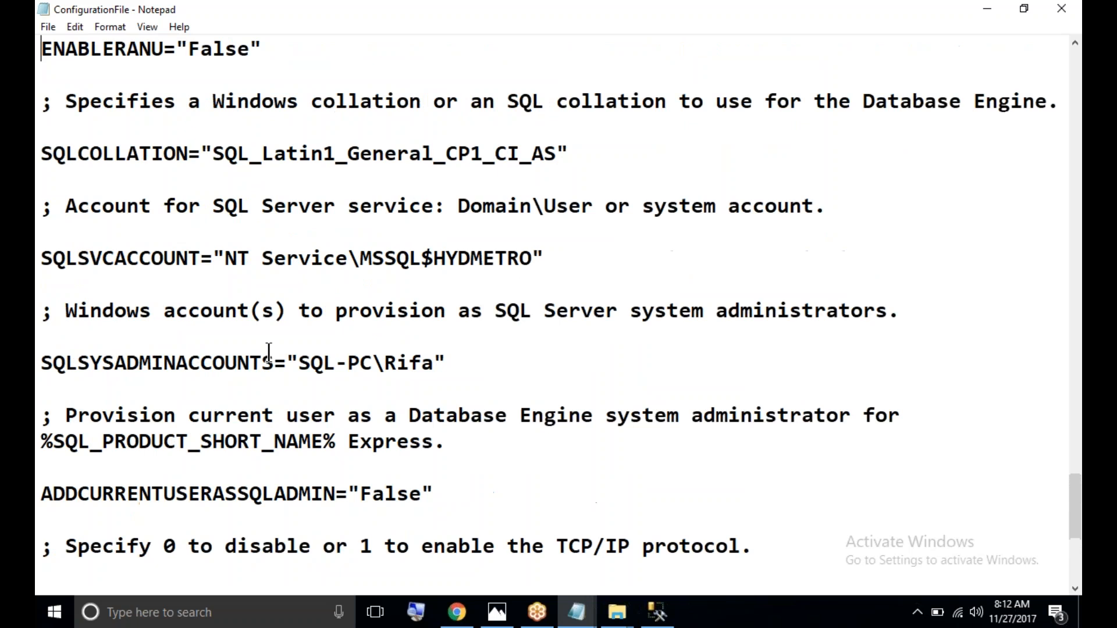
{"action": "key", "text": "Up"}
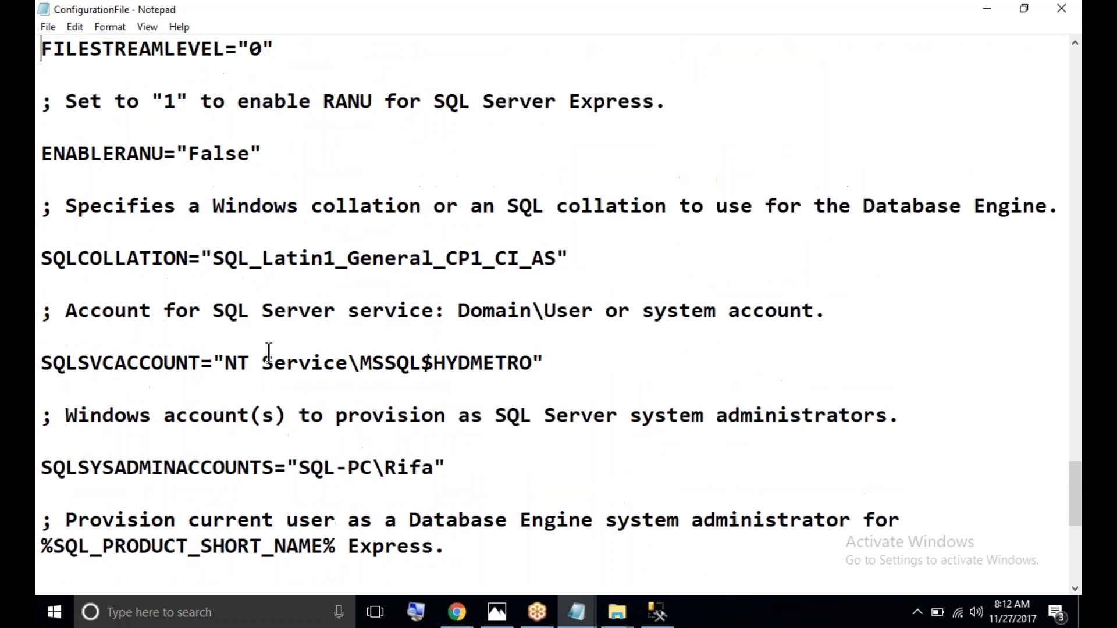
{"action": "key", "text": "Up"}
{"action": "key", "text": "Up"}
{"action": "key", "text": "Up"}
{"action": "key", "text": "Up"}
{"action": "key", "text": "Up"}
{"action": "key", "text": "Up"}
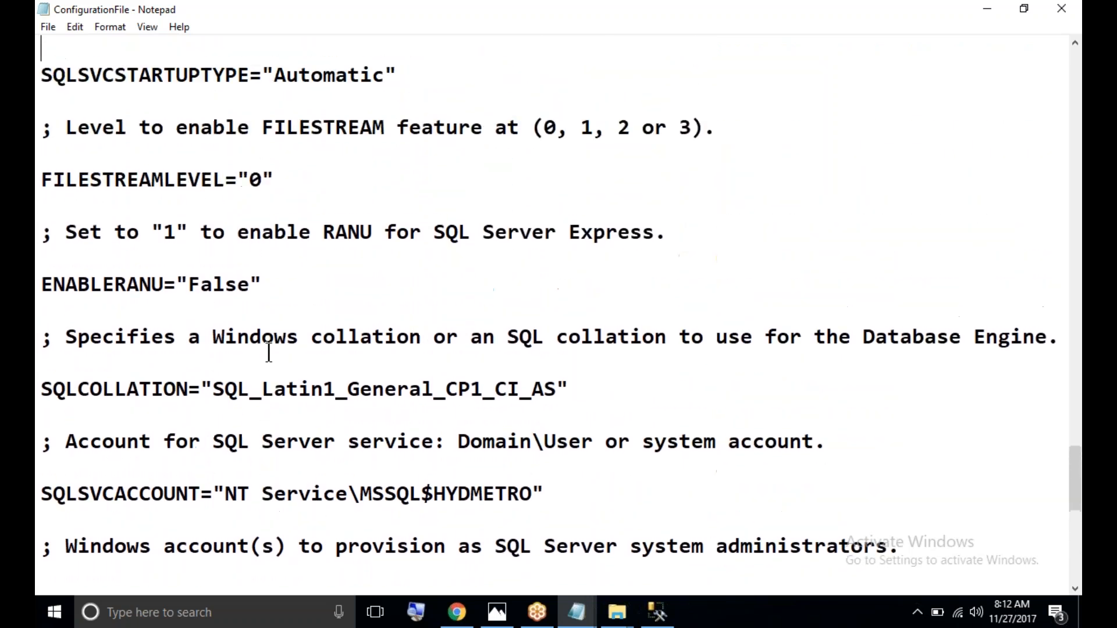
{"action": "key", "text": "Up"}
{"action": "key", "text": "Up"}
{"action": "key", "text": "Up"}
{"action": "key", "text": "Up"}
{"action": "key", "text": "Up"}
{"action": "key", "text": "Up"}
{"action": "key", "text": "Up"}
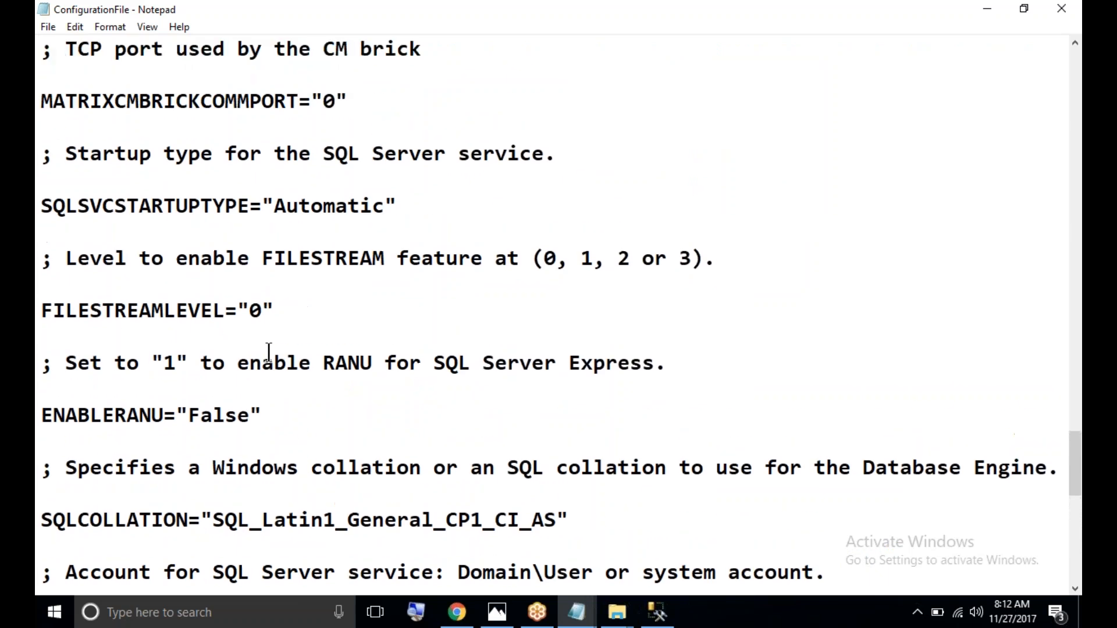
Step: Examine the CM brick and COMMFABRIC communication parameters up to the SQL Agent startup type and account
{"action": "key", "text": "Up"}
{"action": "key", "text": "Up"}
{"action": "key", "text": "Up"}
{"action": "key", "text": "Up"}
{"action": "key", "text": "Up"}
{"action": "key", "text": "Up"}
{"action": "key", "text": "Up"}
{"action": "key", "text": "Up"}
{"action": "key", "text": "Up"}
{"action": "key", "text": "Up"}
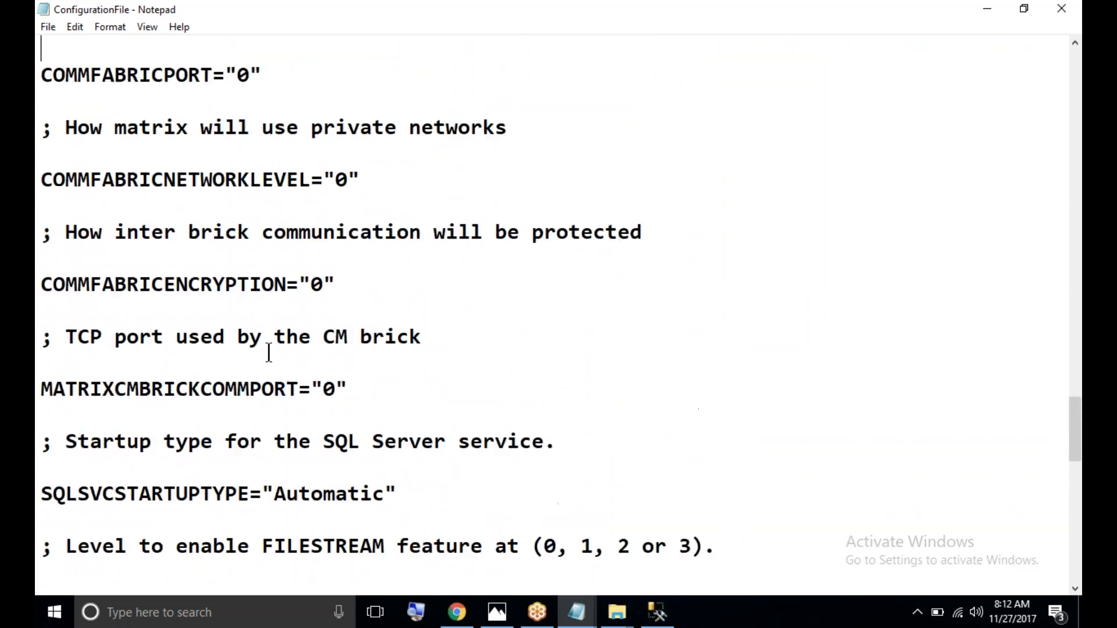
{"action": "key", "text": "Up"}
{"action": "key", "text": "Up"}
{"action": "key", "text": "Up"}
{"action": "key", "text": "Up"}
{"action": "key", "text": "Up"}
{"action": "key", "text": "Up"}
{"action": "key", "text": "Up"}
{"action": "key", "text": "Up"}
{"action": "key", "text": "Up"}
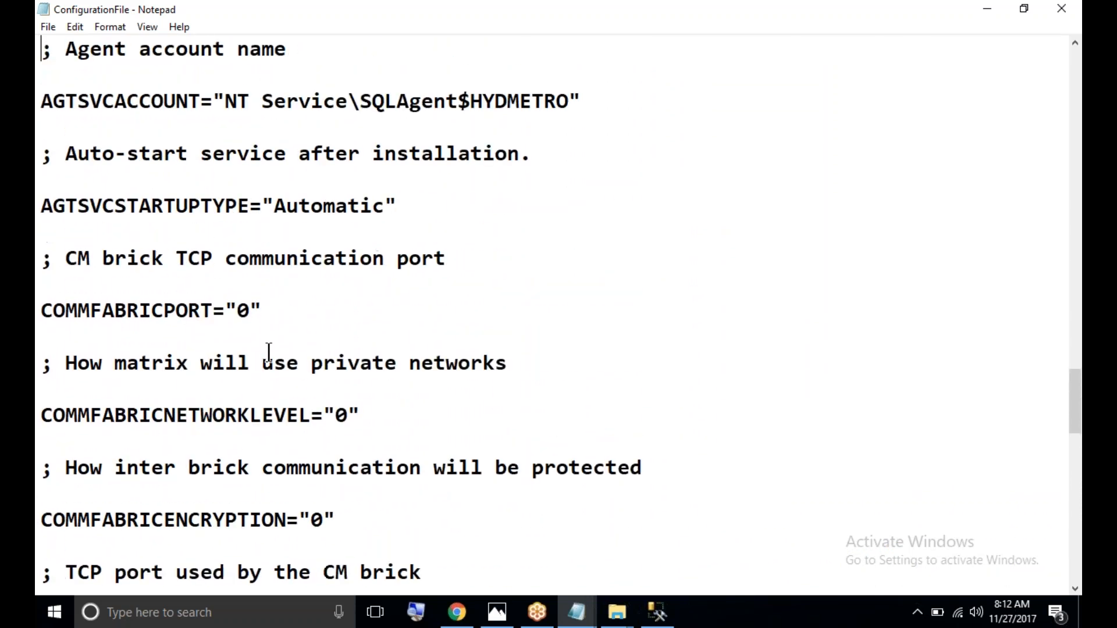
Step: Examine the instance directory, instance ID, instance name and shared directory parameters up to UpdateSource
{"action": "scroll", "coordinate": [269, 353], "scroll_direction": "up", "scroll_amount": 3}
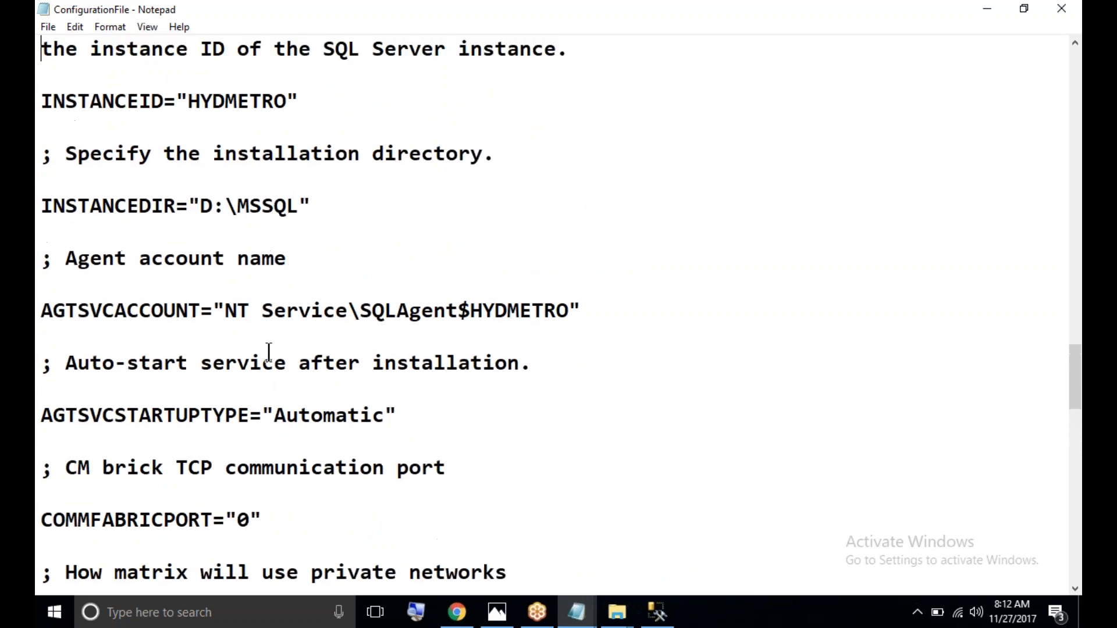
{"action": "scroll", "coordinate": [269, 353], "scroll_direction": "up", "scroll_amount": 3}
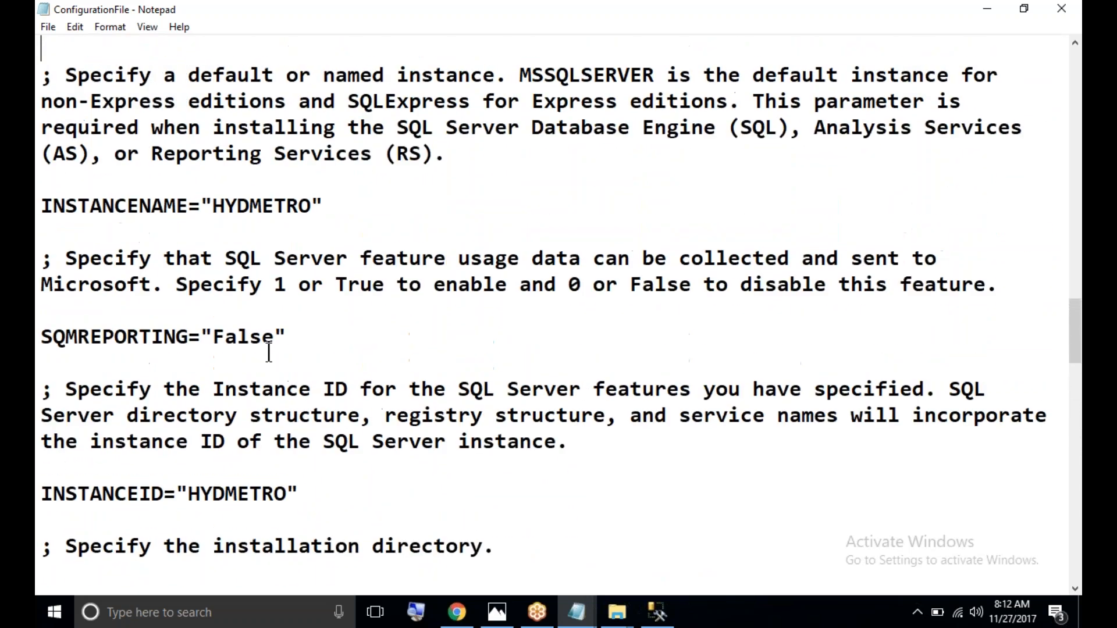
{"action": "scroll", "coordinate": [269, 353], "scroll_direction": "up", "scroll_amount": 3}
{"action": "scroll", "coordinate": [269, 353], "scroll_direction": "up", "scroll_amount": 2}
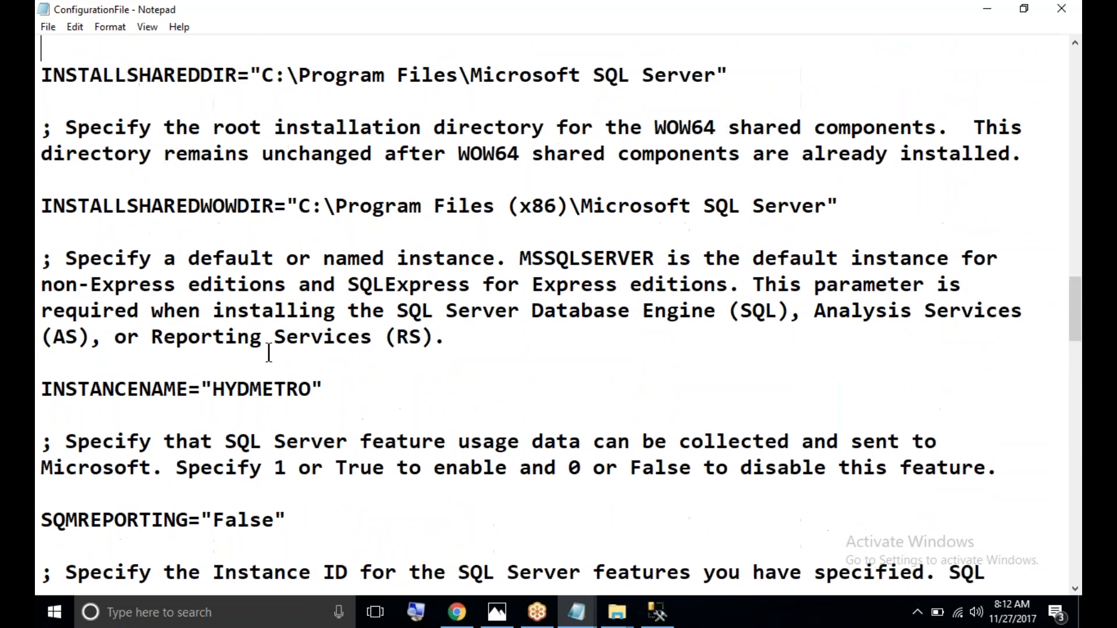
{"action": "scroll", "coordinate": [269, 352], "scroll_direction": "up", "scroll_amount": 2}
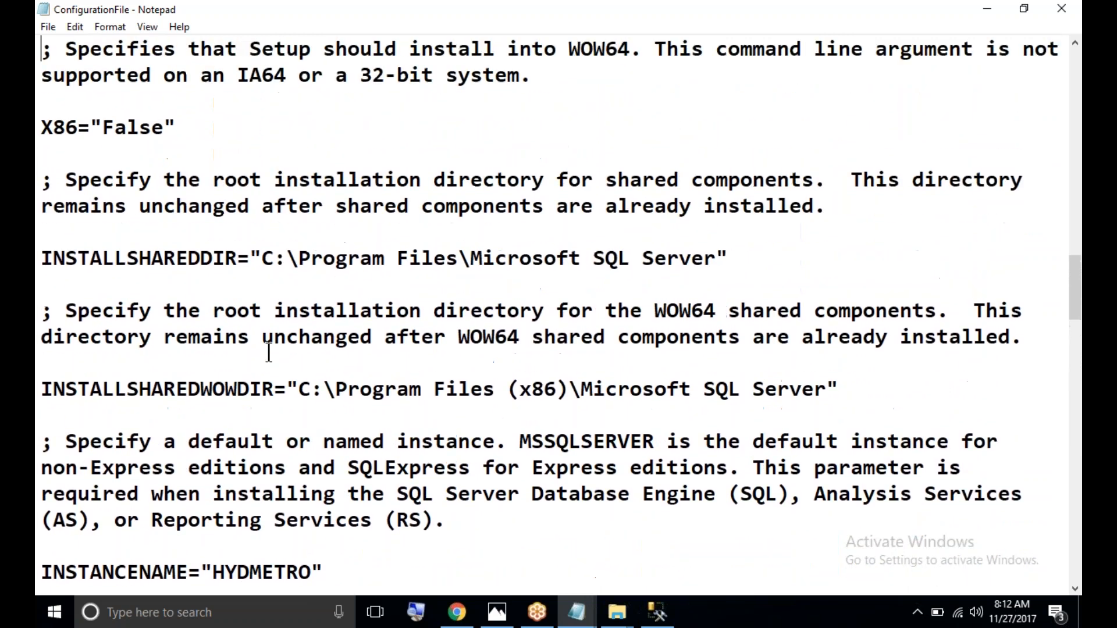
{"action": "scroll", "coordinate": [269, 353], "scroll_direction": "up", "scroll_amount": 3}
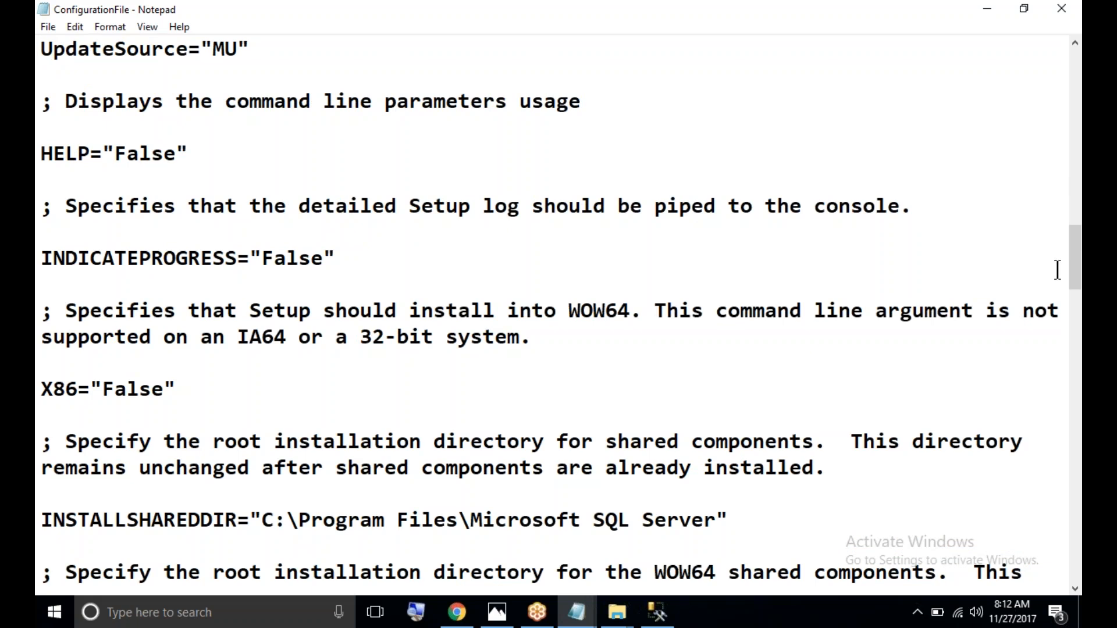
Step: Return to the end of the configuration file and examine the protocol, administrator, service account and collation parameters upward to ENABLERANU
{"action": "left_click_drag", "start_coordinate": [1075, 257], "coordinate": [1078, 562]}
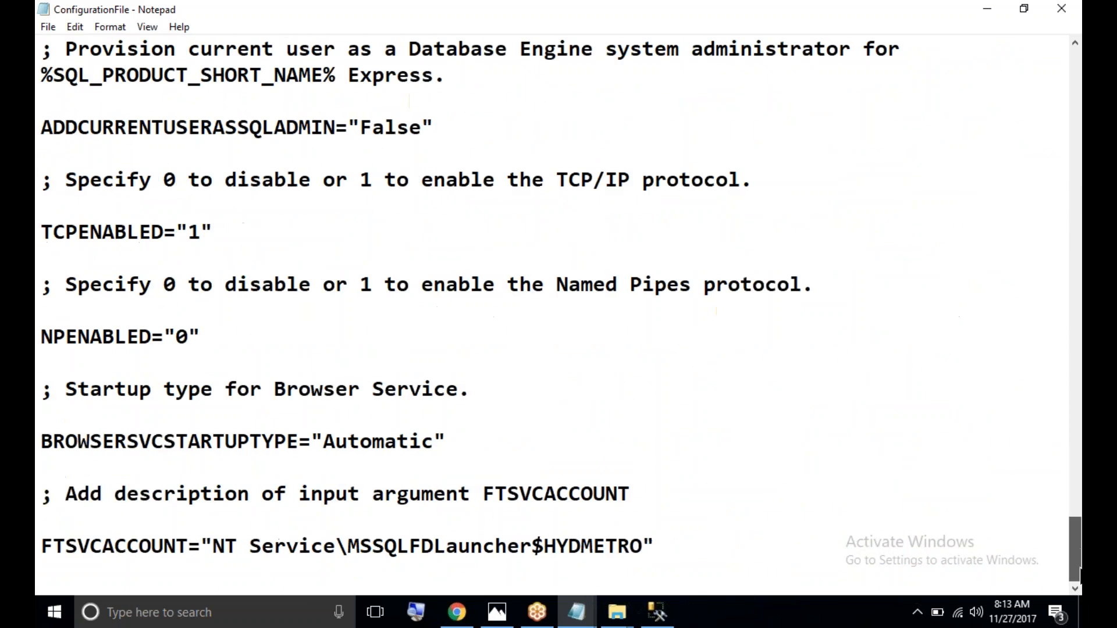
{"action": "left_click", "coordinate": [88, 354]}
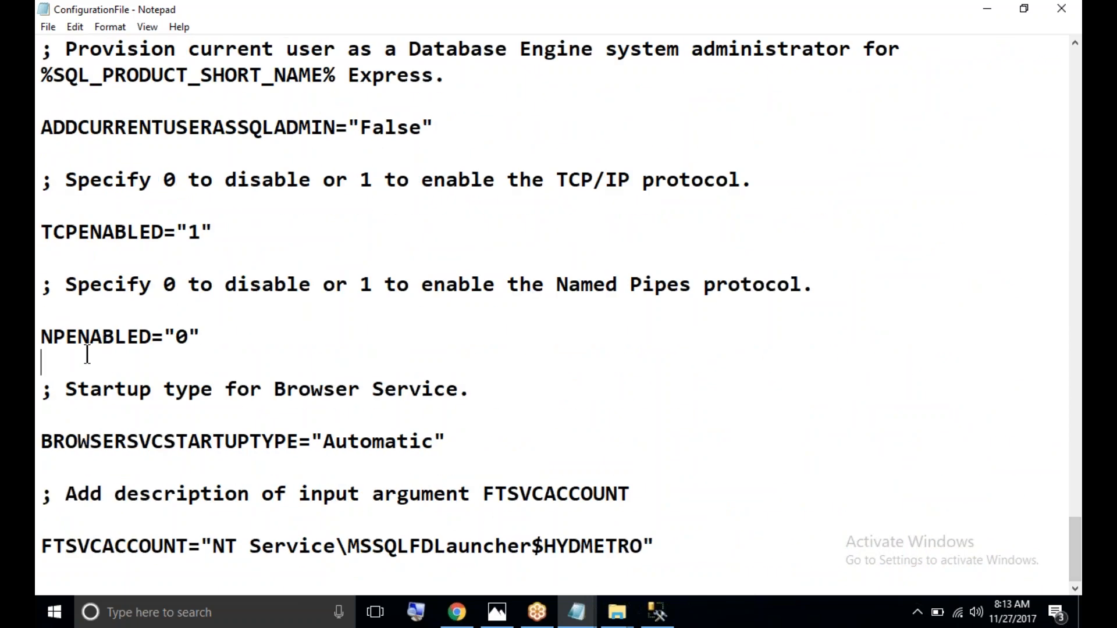
{"action": "key", "text": "Up"}
{"action": "key", "text": "Up"}
{"action": "key", "text": "Up"}
{"action": "key", "text": "Up"}
{"action": "key", "text": "Up"}
{"action": "key", "text": "Up"}
{"action": "key", "text": "Up"}
{"action": "key", "text": "Up"}
{"action": "key", "text": "Up"}
{"action": "key", "text": "Up"}
{"action": "key", "text": "Up"}
{"action": "key", "text": "Up"}
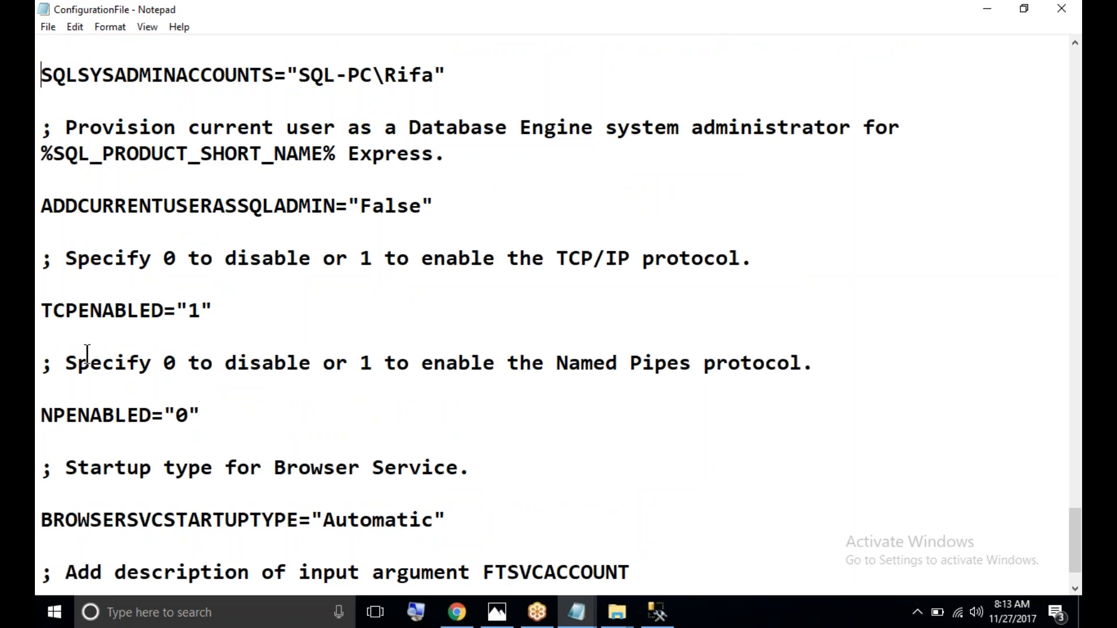
{"action": "key", "text": "Up"}
{"action": "key", "text": "Up"}
{"action": "key", "text": "Up"}
{"action": "key", "text": "Up"}
{"action": "key", "text": "Up"}
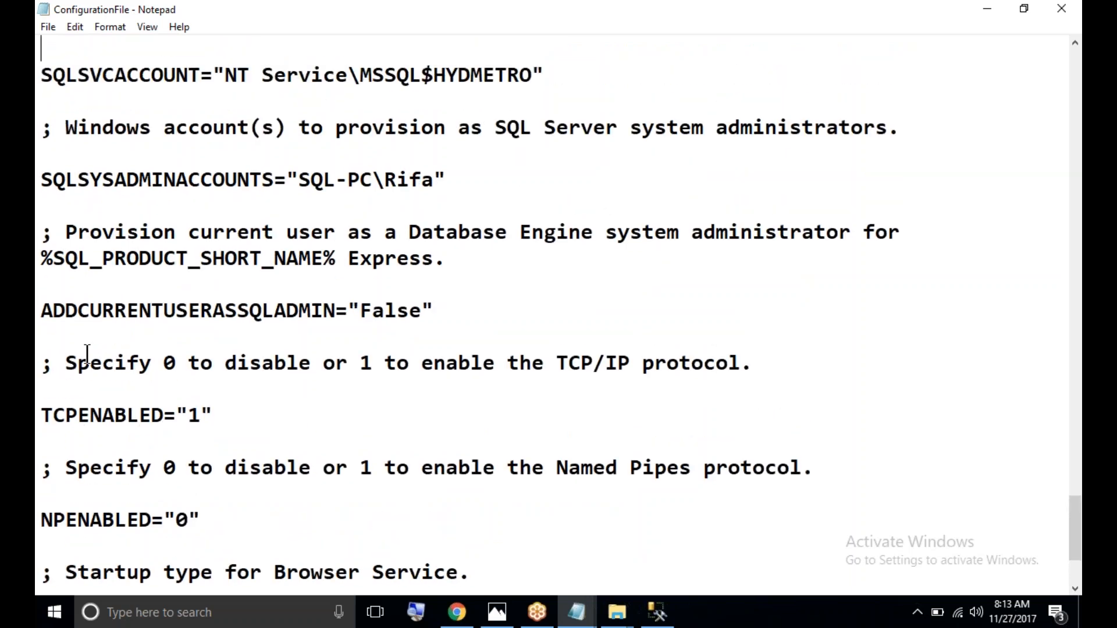
{"action": "key", "text": "Up"}
{"action": "key", "text": "Up"}
{"action": "key", "text": "Up"}
{"action": "key", "text": "Up"}
{"action": "key", "text": "Up"}
{"action": "key", "text": "Up"}
{"action": "key", "text": "Up"}
{"action": "key", "text": "Up"}
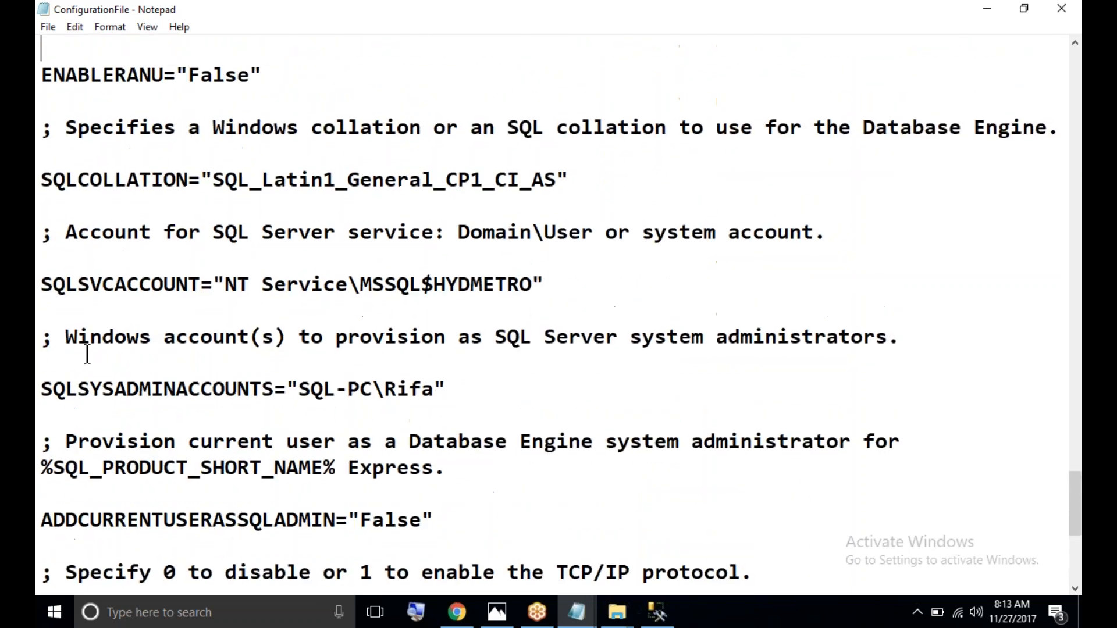
Step: Examine the parameters upward from ENABLERANU through FILESTREAMLEVEL, SQLSVCSTARTUPTYPE and MATRIXCMBRICKCOMMPORT to COMMFABRICENCRYPTION
{"action": "key", "text": "Up"}
{"action": "key", "text": "Up"}
{"action": "key", "text": "Up"}
{"action": "key", "text": "Up"}
{"action": "key", "text": "Up"}
{"action": "key", "text": "Up"}
{"action": "key", "text": "Up"}
{"action": "key", "text": "Up"}
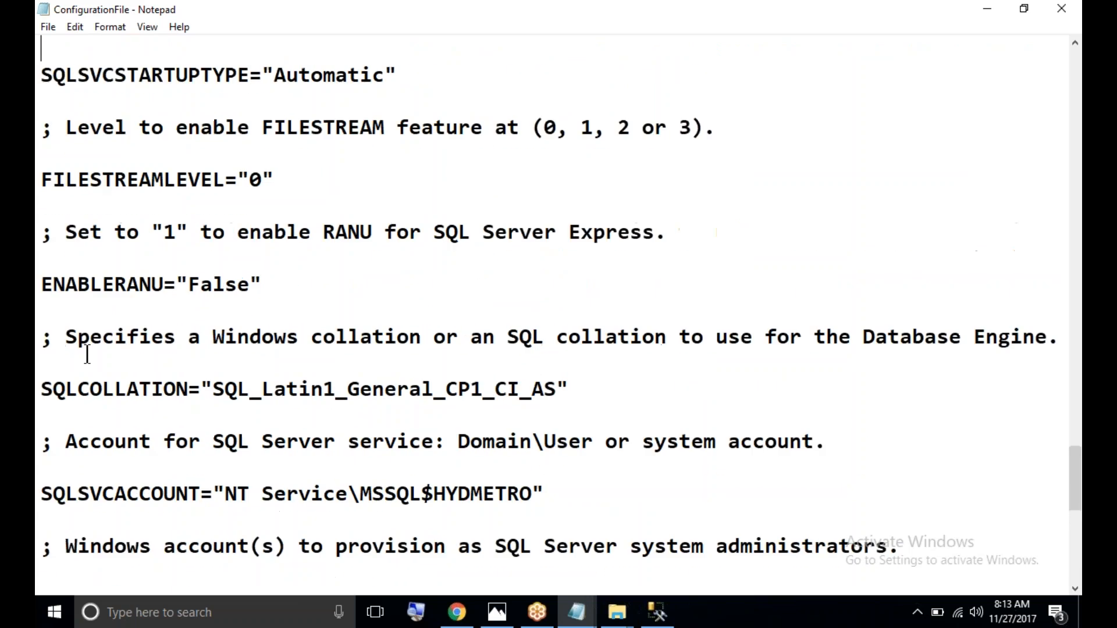
{"action": "key", "text": "Up"}
{"action": "key", "text": "Up"}
{"action": "key", "text": "Up"}
{"action": "key", "text": "Up"}
{"action": "key", "text": "Up"}
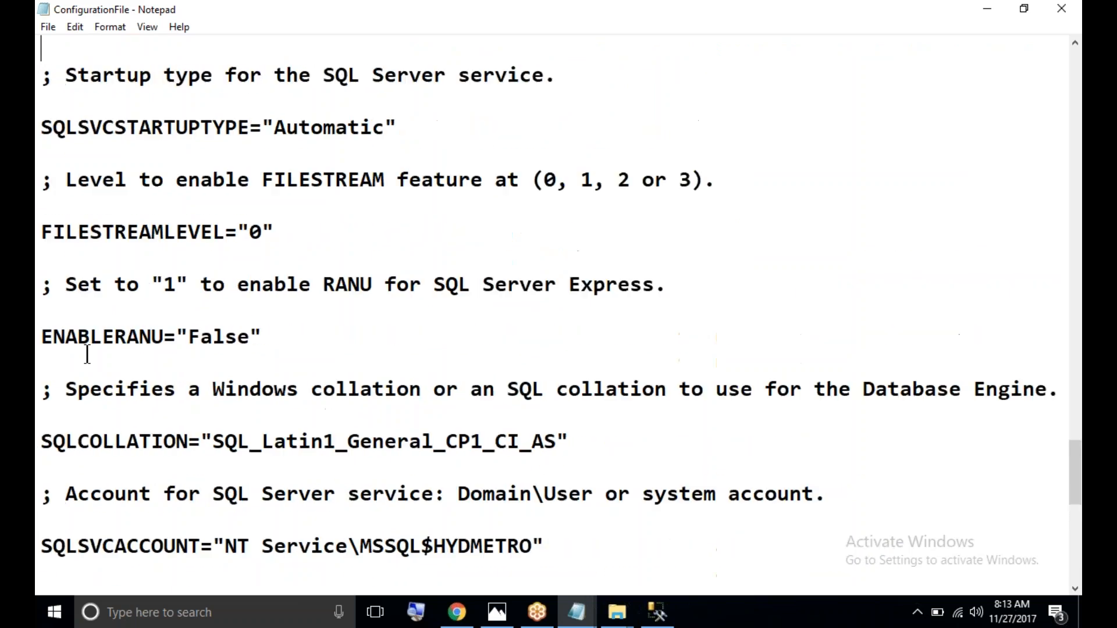
{"action": "key", "text": "Up"}
{"action": "key", "text": "Up"}
{"action": "key", "text": "Up"}
{"action": "key", "text": "Up"}
{"action": "key", "text": "Up"}
{"action": "key", "text": "Up"}
{"action": "key", "text": "Up"}
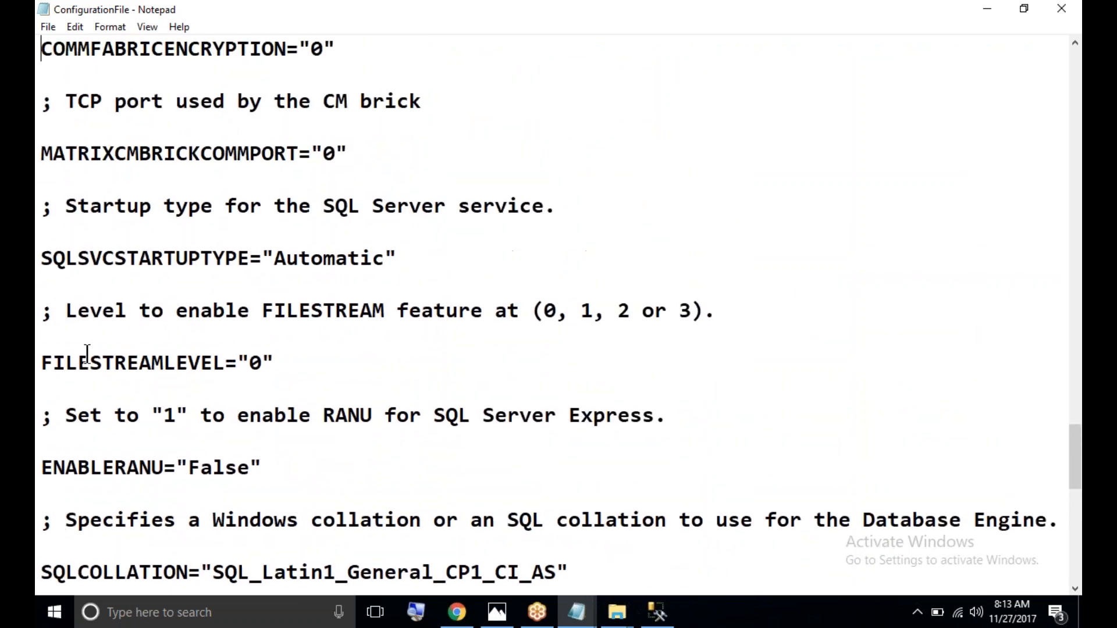
Step: Examine the parameters upward from COMMFABRICNETWORKLEVEL through the Agent startup type and account to INSTANCEDIR and INSTANCEID
{"action": "key", "text": "Up"}
{"action": "key", "text": "Up"}
{"action": "key", "text": "Up"}
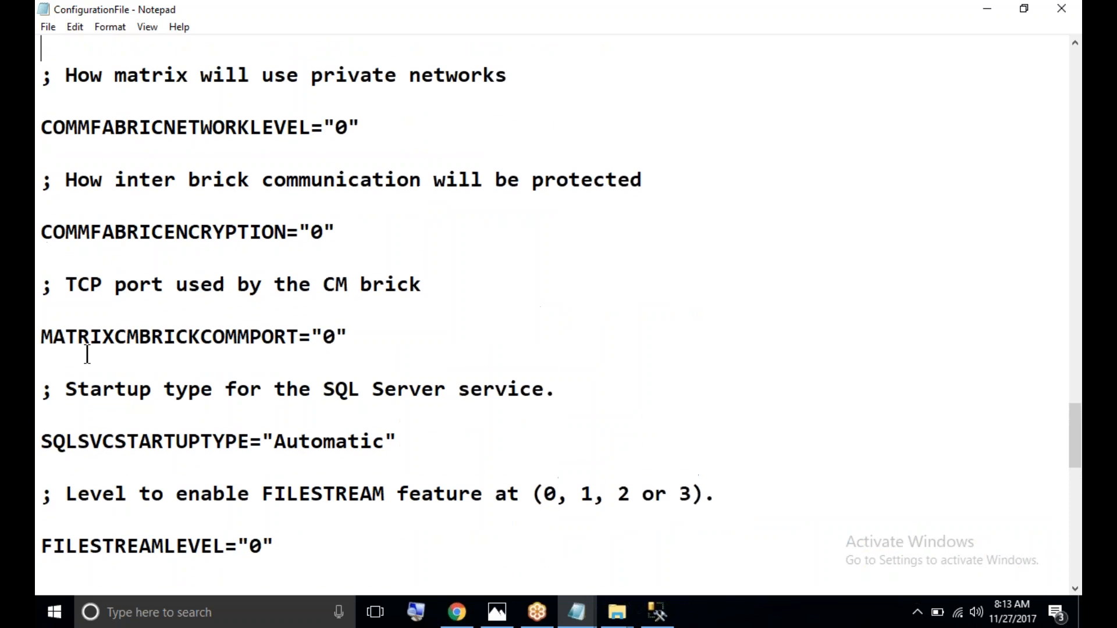
{"action": "key", "text": "Up"}
{"action": "key", "text": "Up"}
{"action": "key", "text": "Up"}
{"action": "key", "text": "Up"}
{"action": "key", "text": "Up"}
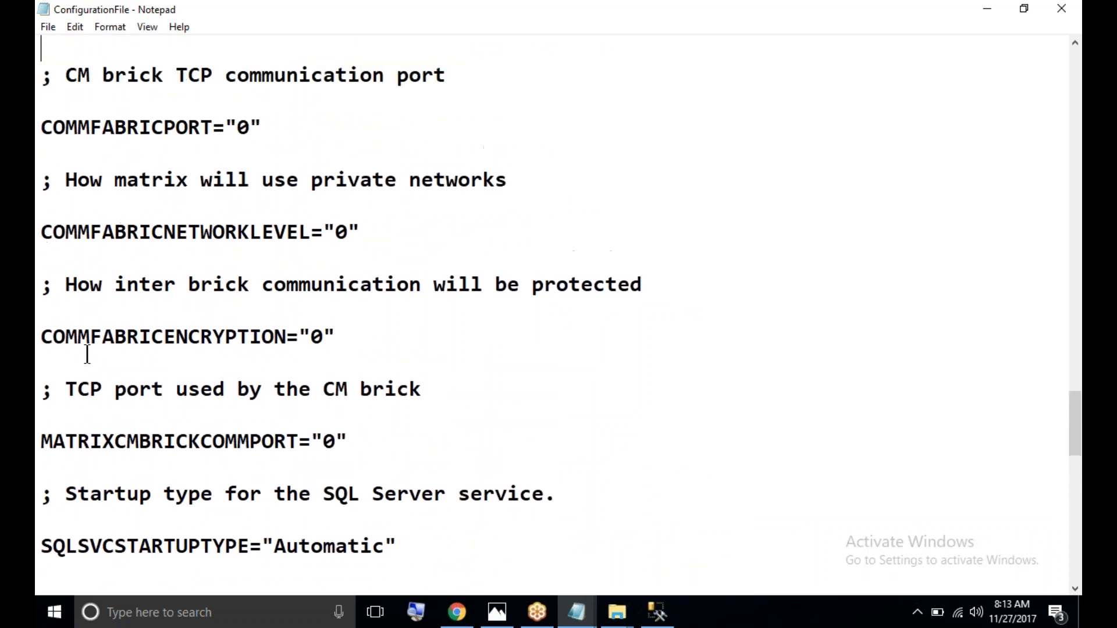
{"action": "key", "text": "Up"}
{"action": "key", "text": "Up"}
{"action": "key", "text": "Up"}
{"action": "key", "text": "Up"}
{"action": "key", "text": "Up"}
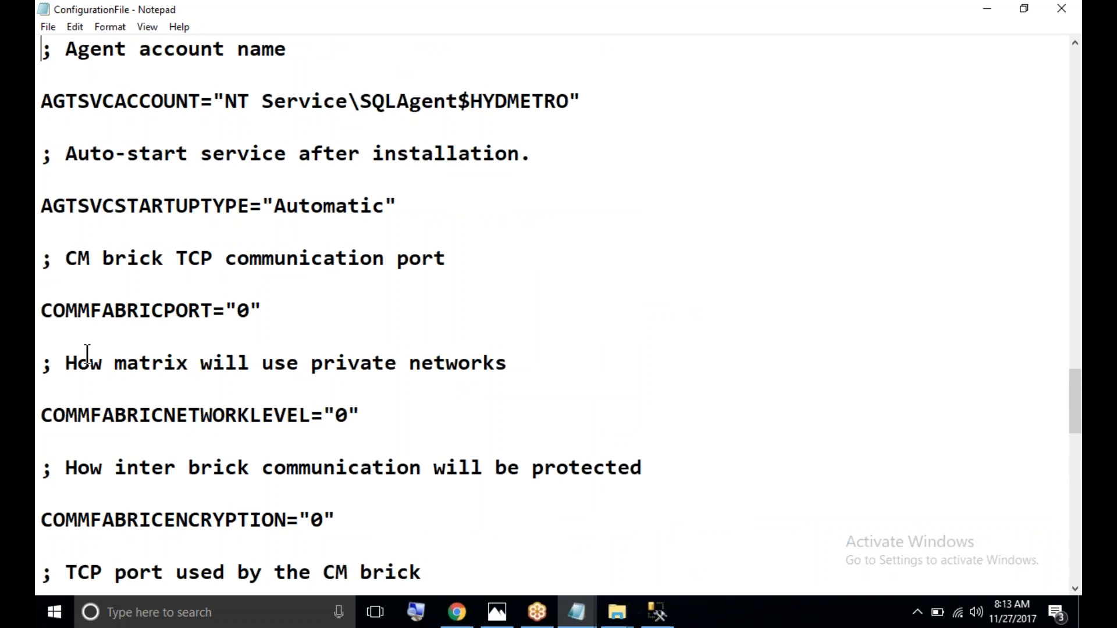
{"action": "key", "text": "Up"}
{"action": "key", "text": "Up"}
{"action": "key", "text": "Up"}
{"action": "key", "text": "Up"}
{"action": "key", "text": "Up"}
{"action": "key", "text": "Up"}
{"action": "key", "text": "Up"}
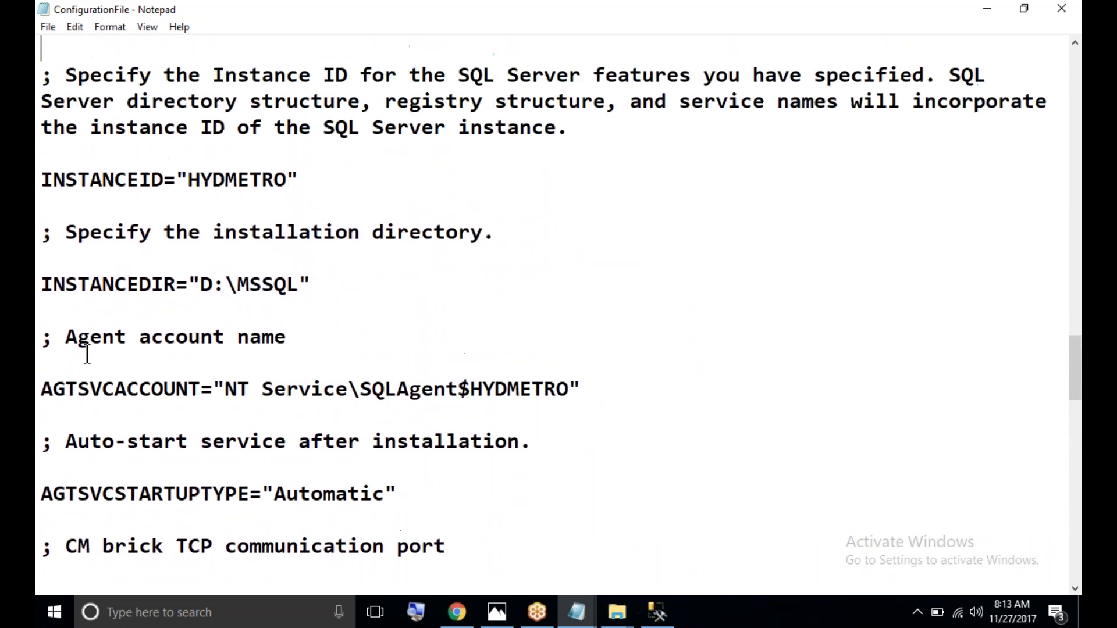
Step: Minimize the configuration file, the MSSQL folder and SQL Server Management Studio to clear the desktop
{"action": "left_click", "coordinate": [986, 11]}
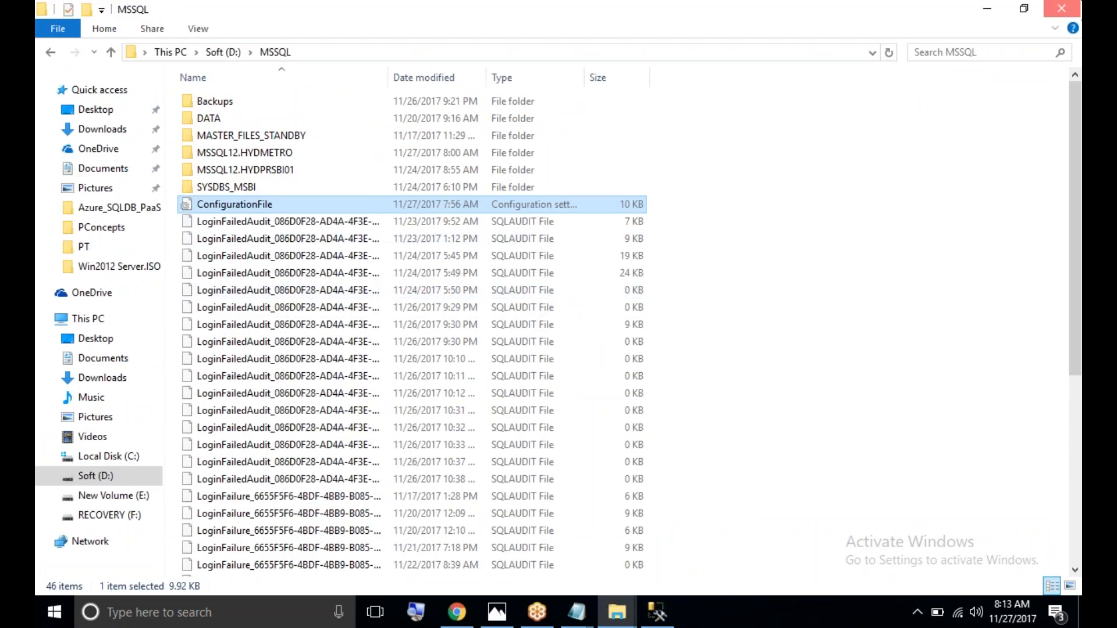
{"action": "left_click", "coordinate": [987, 8]}
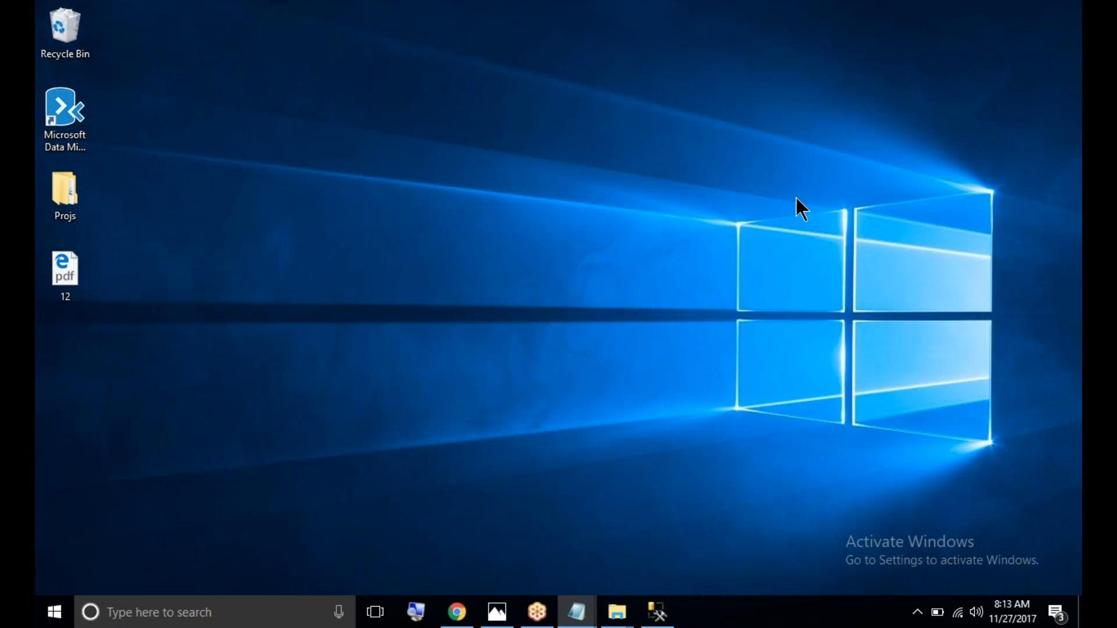
{"action": "left_click", "coordinate": [658, 611]}
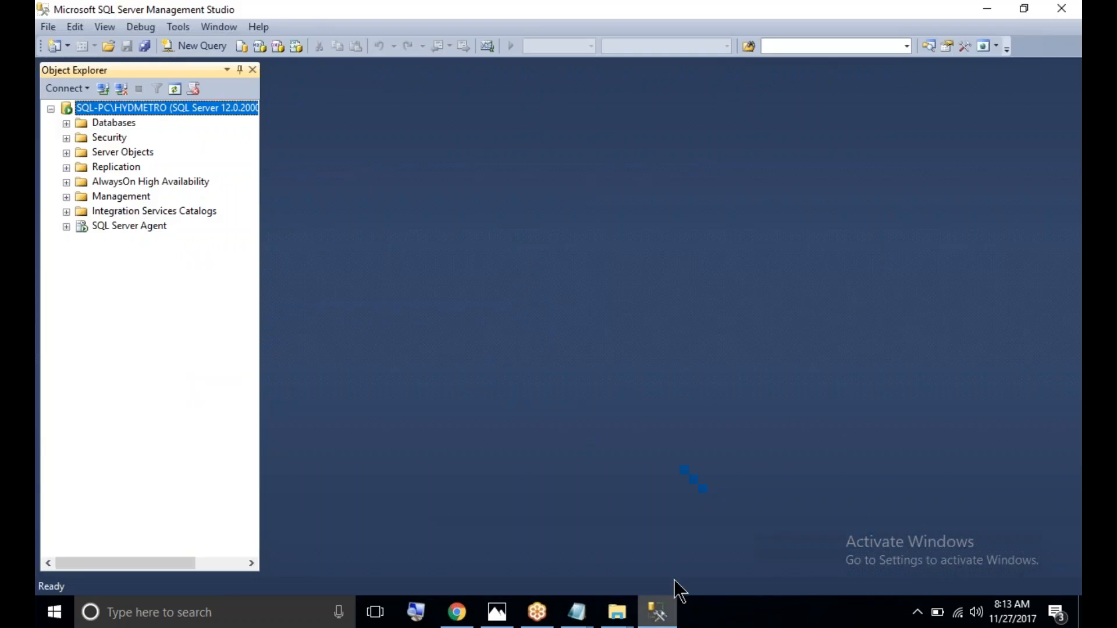
{"action": "left_click", "coordinate": [993, 9]}
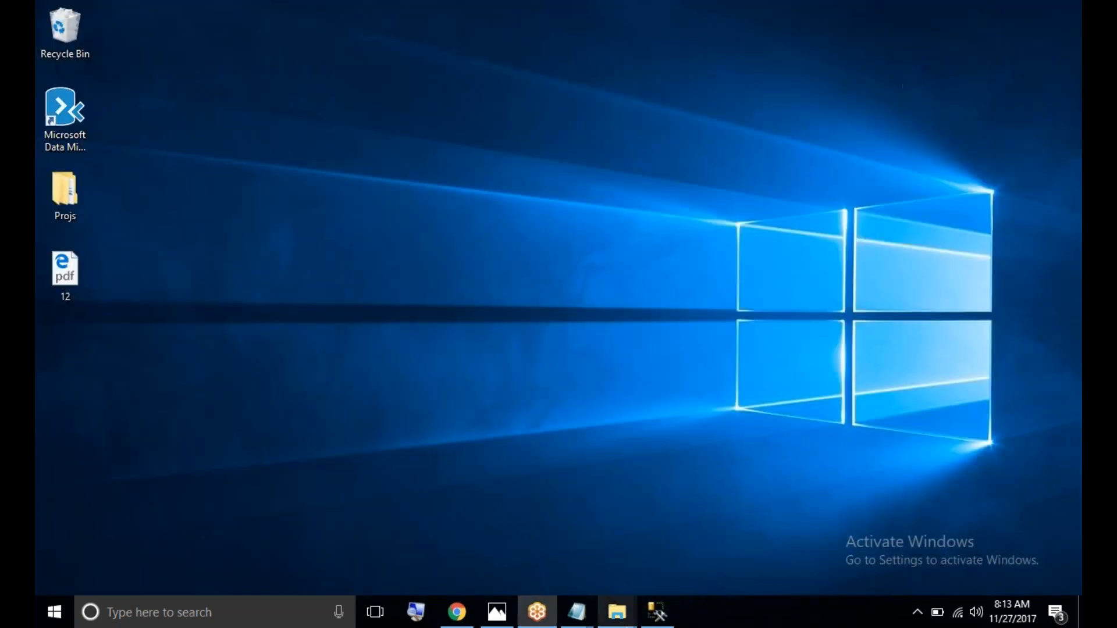
Step: Close the SQL SERVER 2014 folder window and switch back to SQL Server Management Studio
{"action": "mouse_move", "coordinate": [618, 620]}
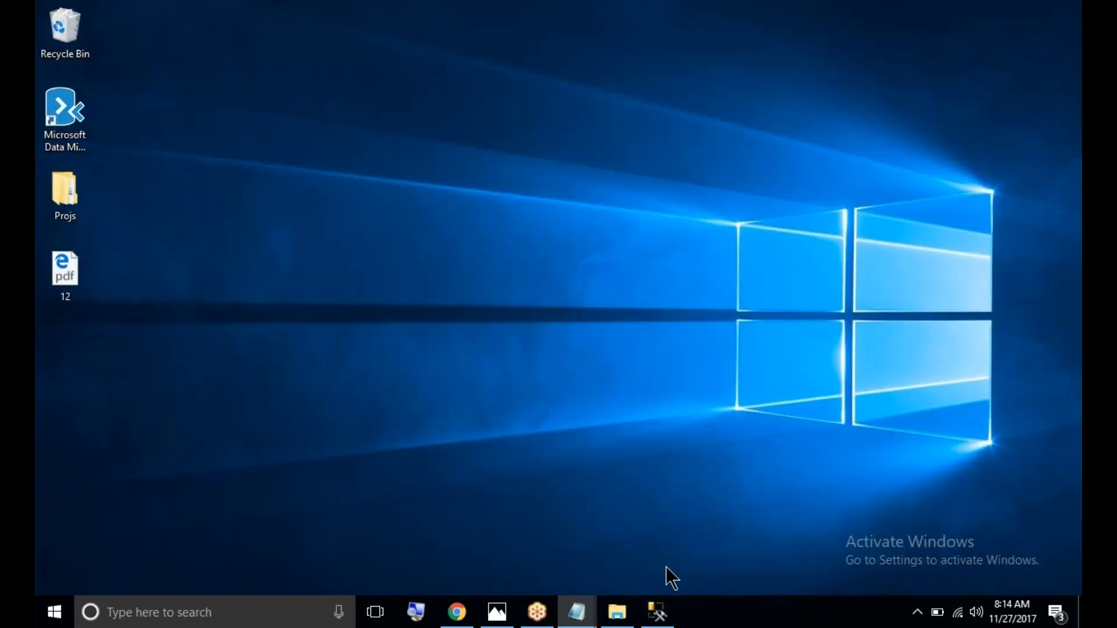
{"action": "left_click", "coordinate": [617, 616]}
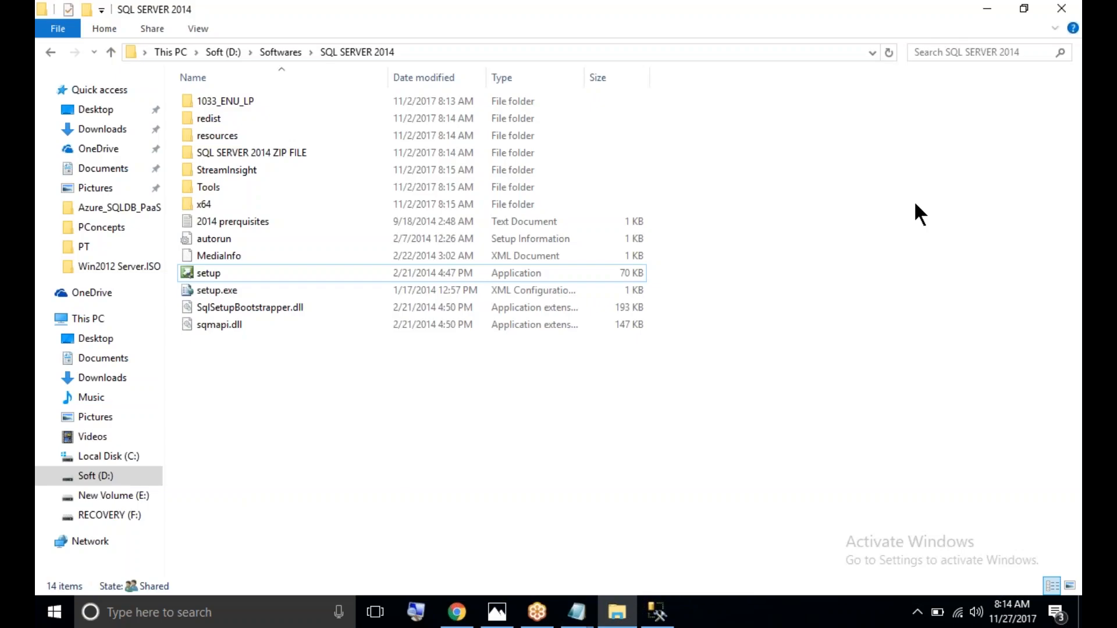
{"action": "left_click", "coordinate": [1072, 7]}
{"action": "left_click", "coordinate": [616, 613]}
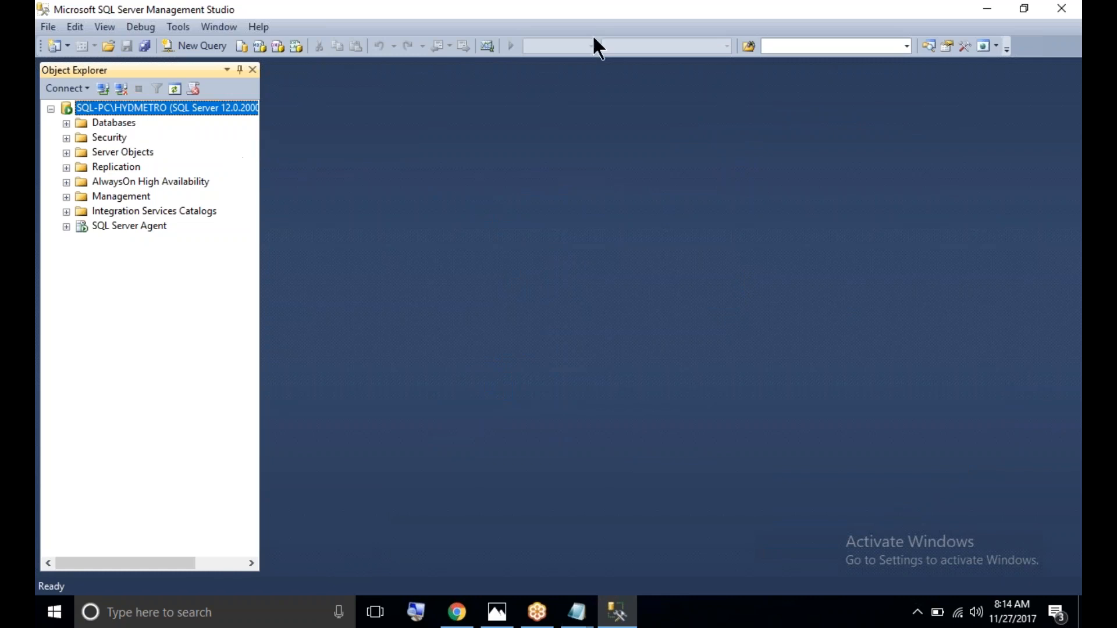
{"action": "left_click", "coordinate": [931, 21]}
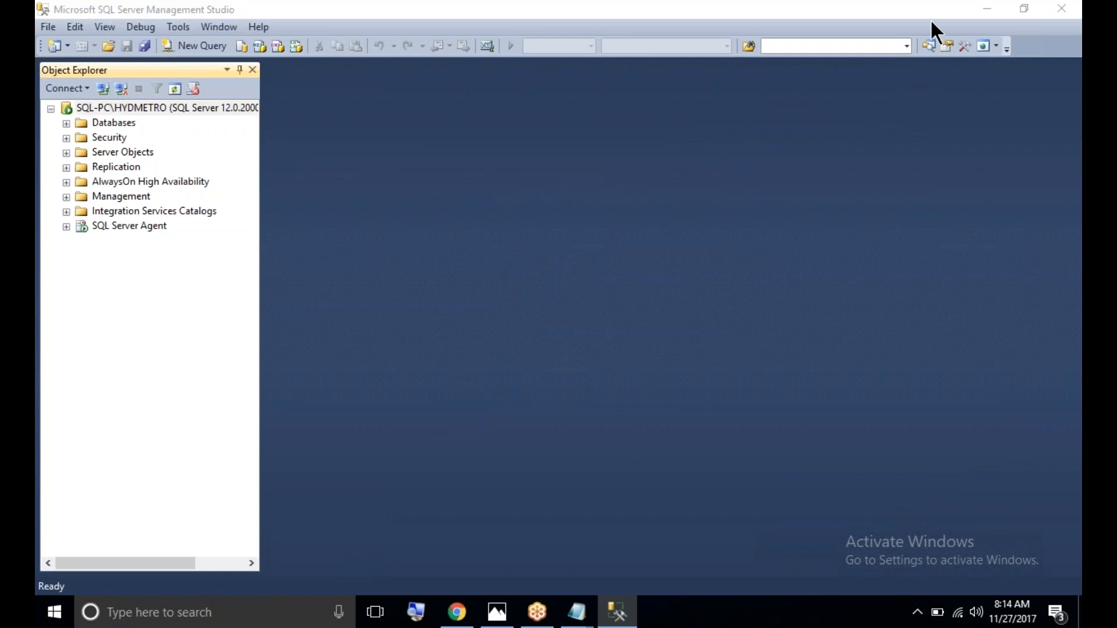
{"action": "left_click", "coordinate": [891, 177]}
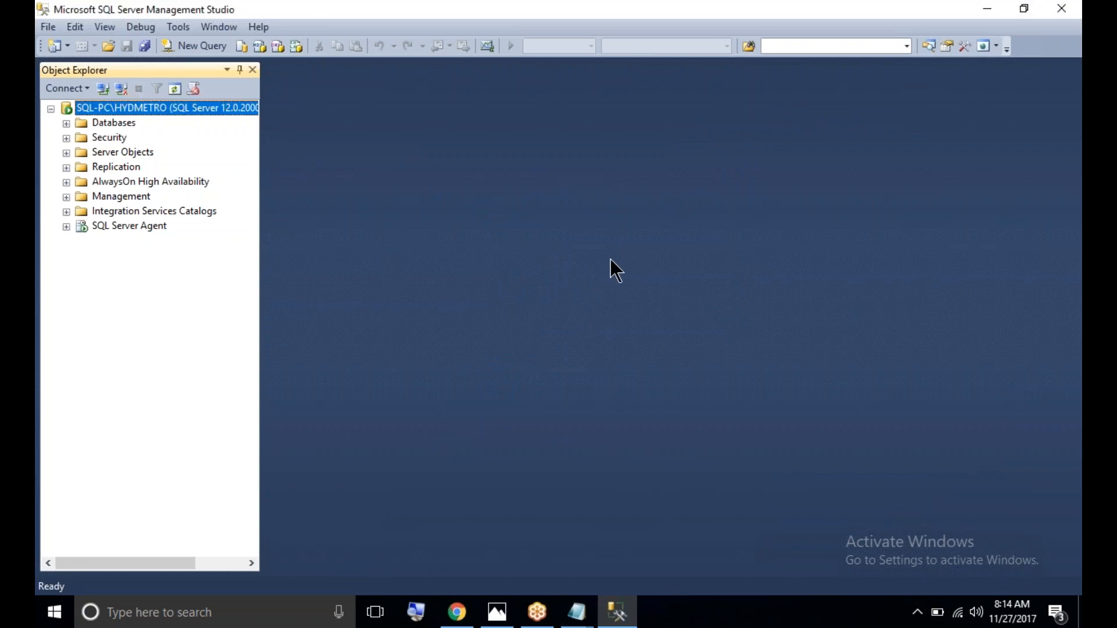
Step: Switch to Chrome and open sql-talk.com in a new tab
{"action": "left_click", "coordinate": [457, 611]}
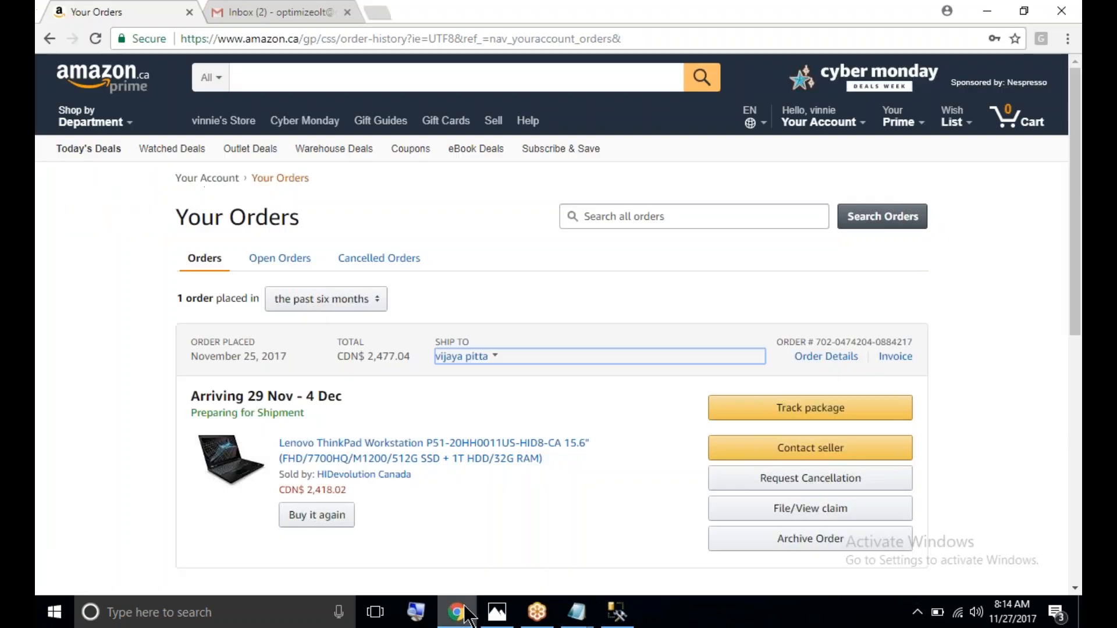
{"action": "left_click", "coordinate": [379, 12]}
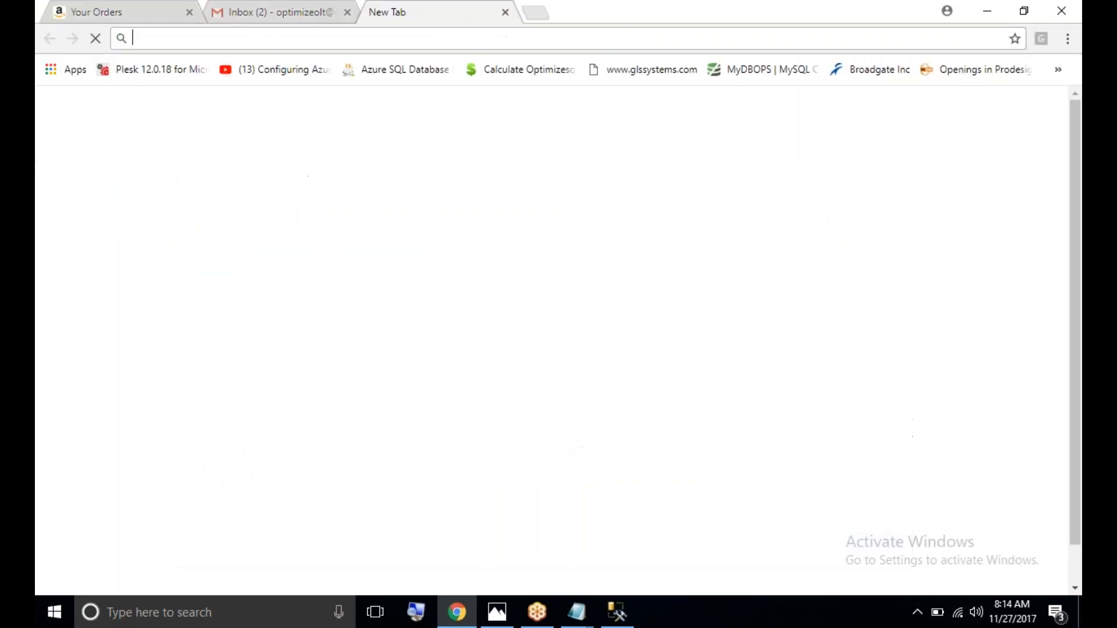
{"action": "type", "text": "sql"}
{"action": "key", "text": "Return"}
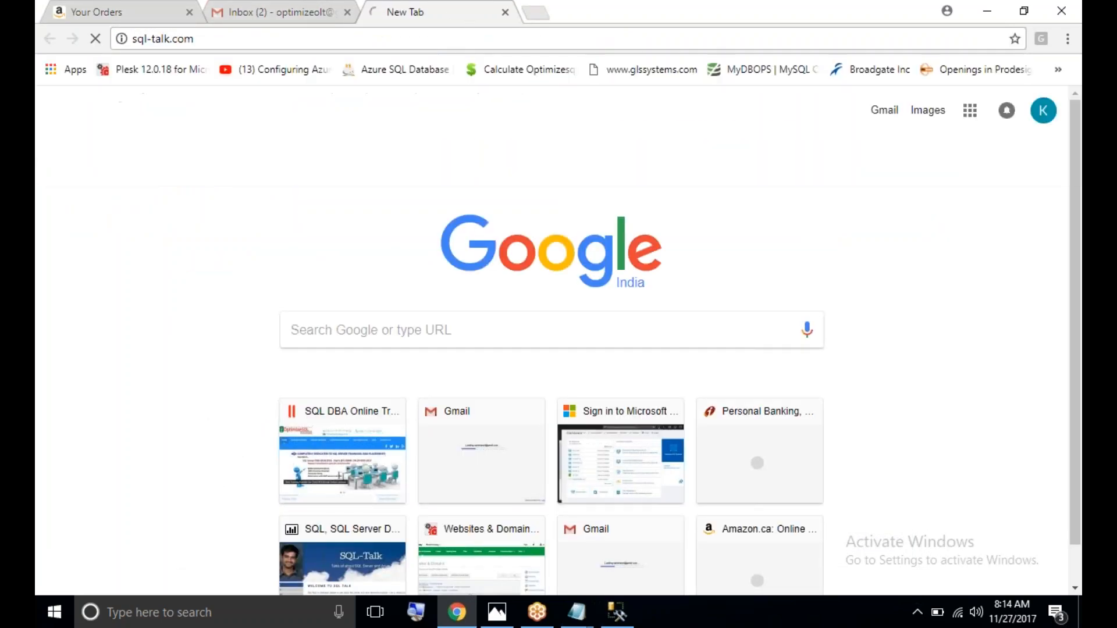